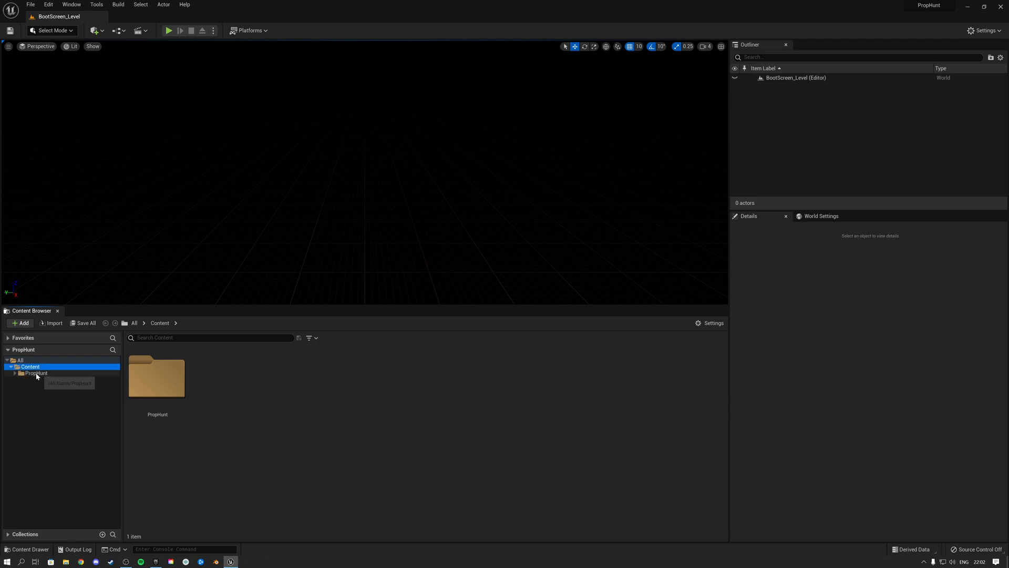
# Open Gameplay_Level from the Maps folder of the PropHunt content
pyautogui.click(36, 373)
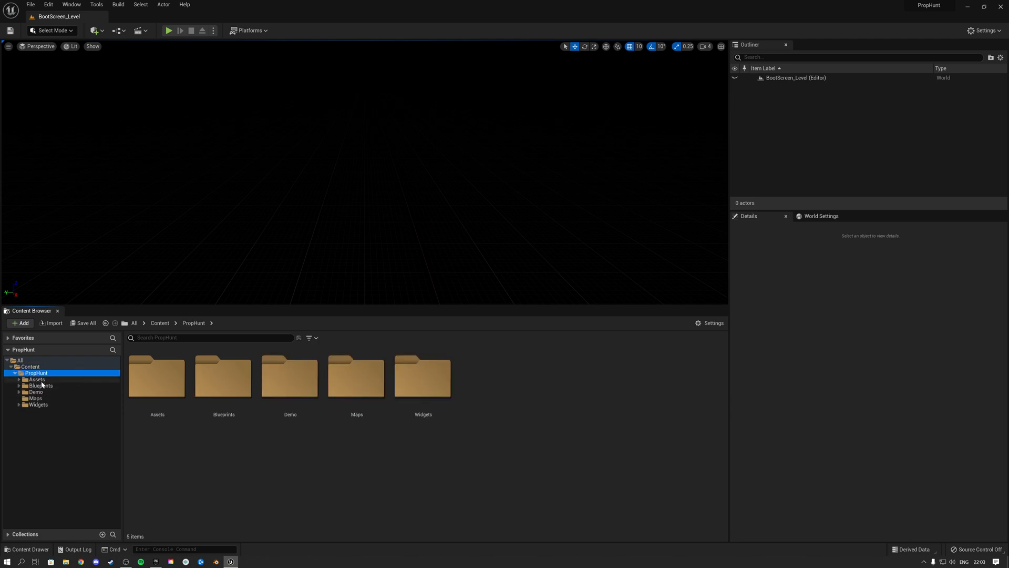
pyautogui.click(35, 399)
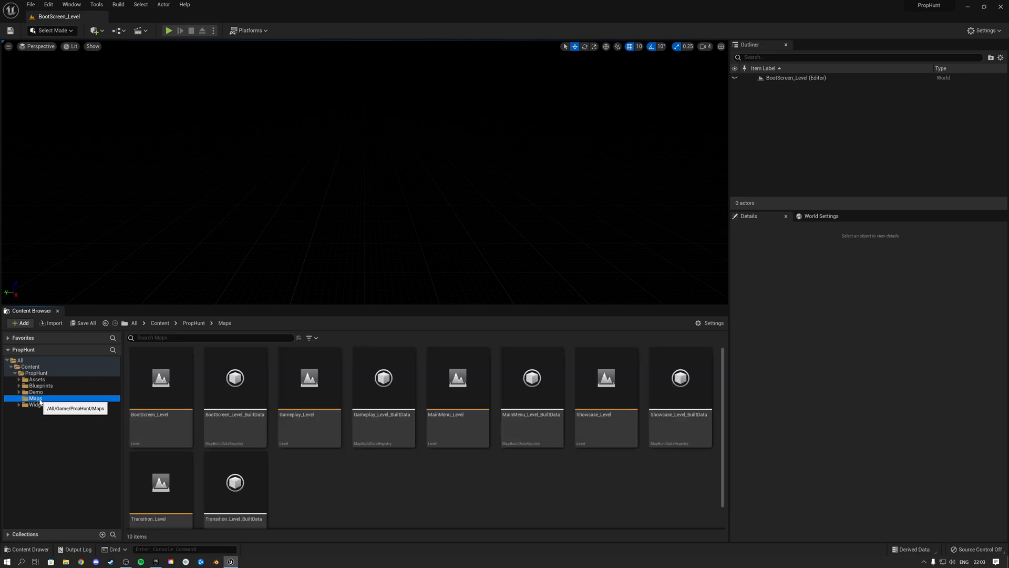
pyautogui.doubleClick(314, 430)
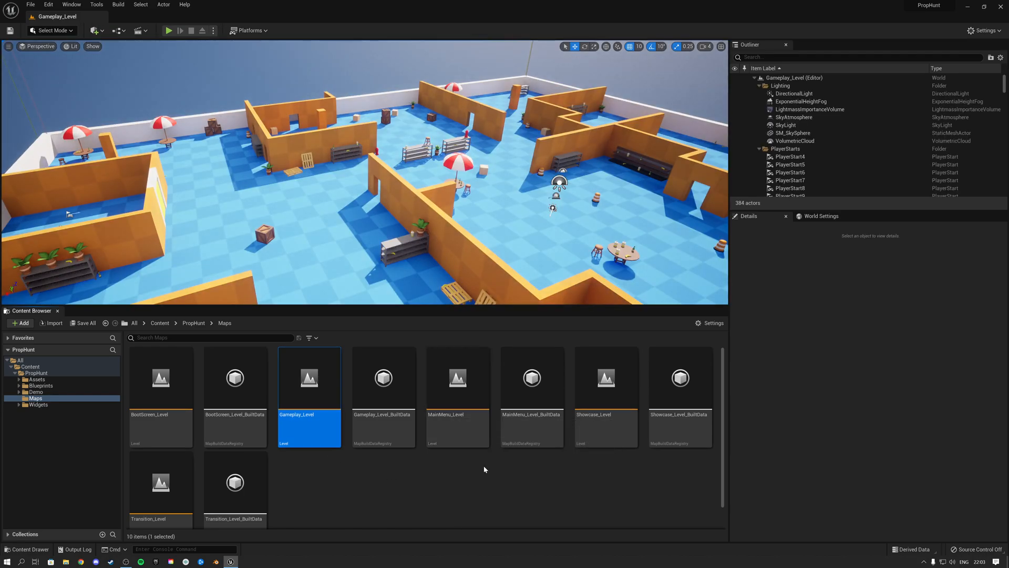
# Enlarge the level viewport by shrinking the Content Browser, and survey the whole map from above
pyautogui.moveTo(435, 268); pyautogui.dragTo(366, 266, button='right')
pyautogui.press('s')
pyautogui.press('d')
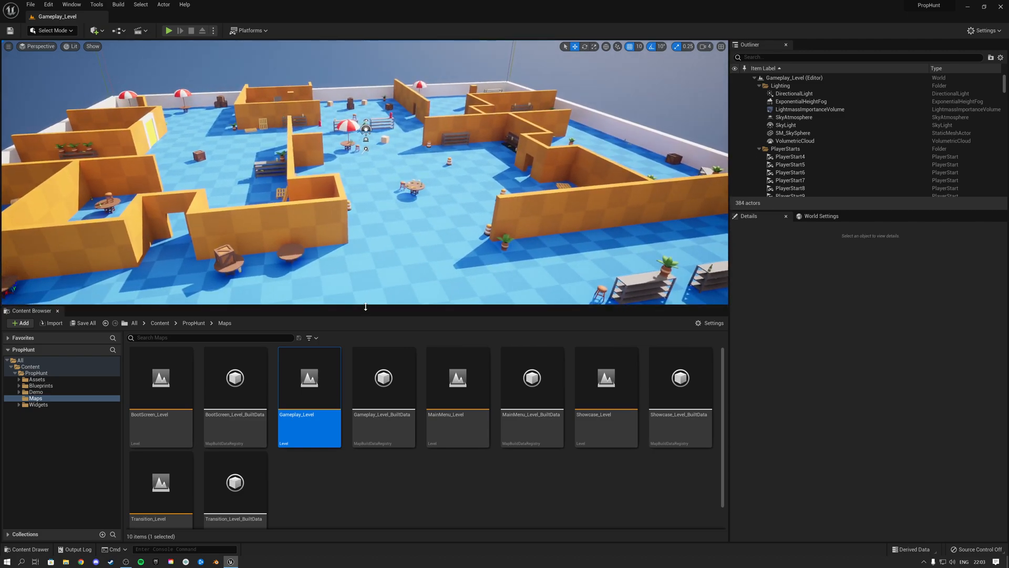
pyautogui.moveTo(365, 308); pyautogui.dragTo(367, 392)
pyautogui.moveTo(526, 297)
pyautogui.mouseDown(button='right')
pyautogui.moveTo(588, 303)
pyautogui.moveTo(528, 297)
pyautogui.mouseUp(button='right')
pyautogui.press('s')
pyautogui.press('d')
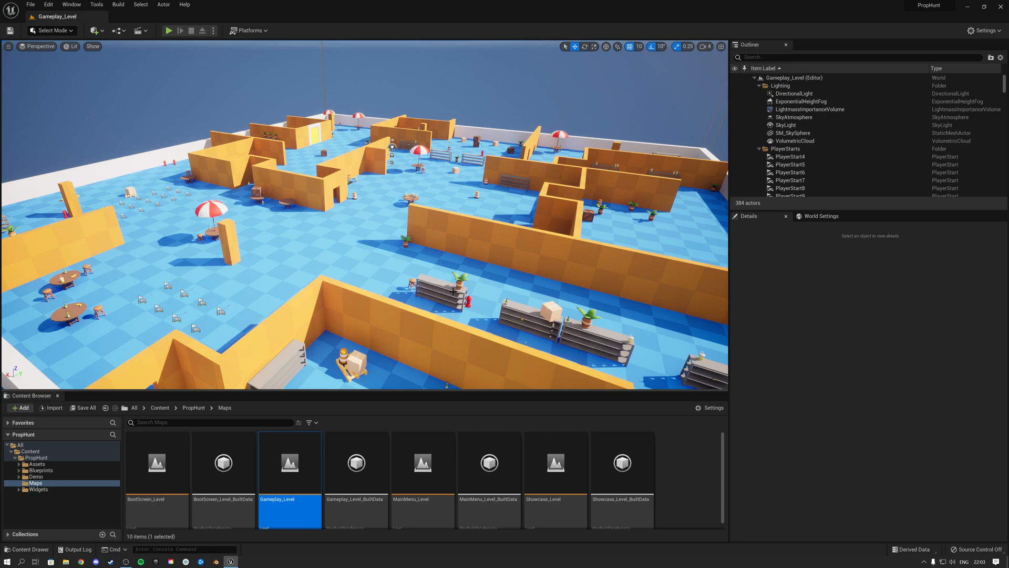
# Fly down through the level to examine the group of player starts on the open floor
pyautogui.moveTo(473, 283); pyautogui.dragTo(440, 291, button='right')
pyautogui.press('a')
pyautogui.press('w')
pyautogui.press('a')
pyautogui.press('w')
pyautogui.press('d')
pyautogui.press('w')
pyautogui.press('d')
pyautogui.press('s')
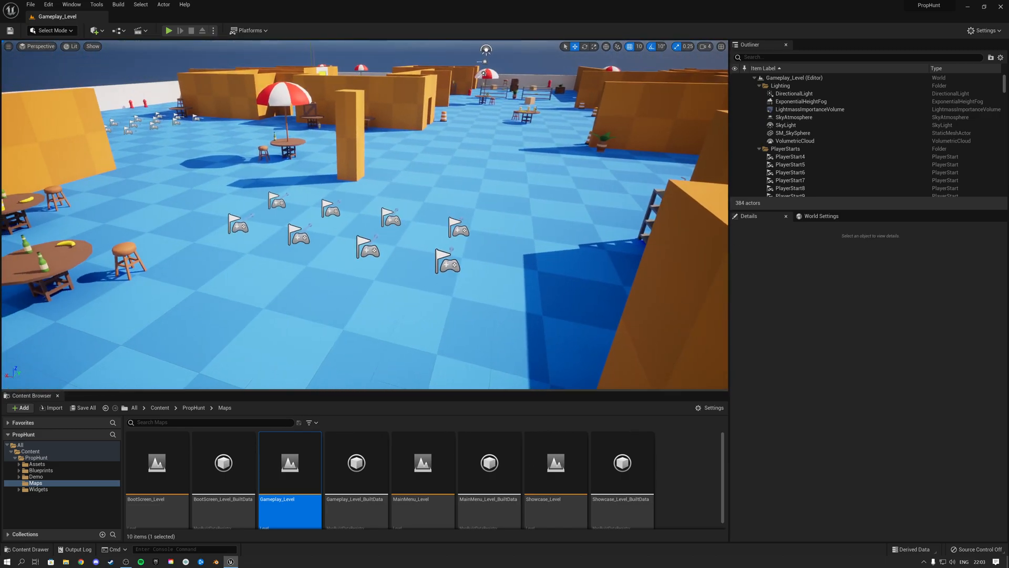
# Play-test the level in the selected viewport with a single player, run the character around, and end the session
pyautogui.click(169, 30)
pyautogui.press('w')
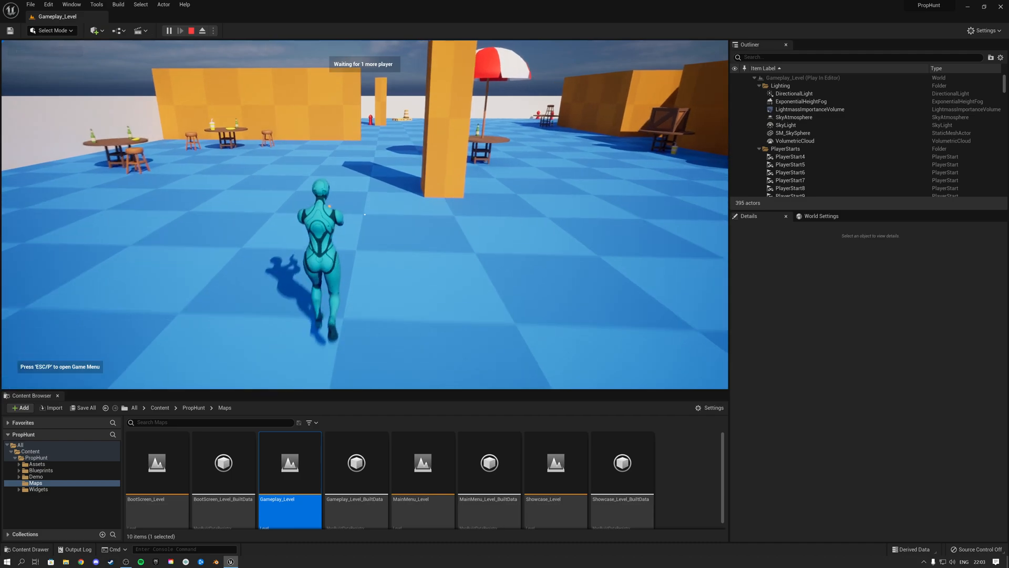
pyautogui.press('w')
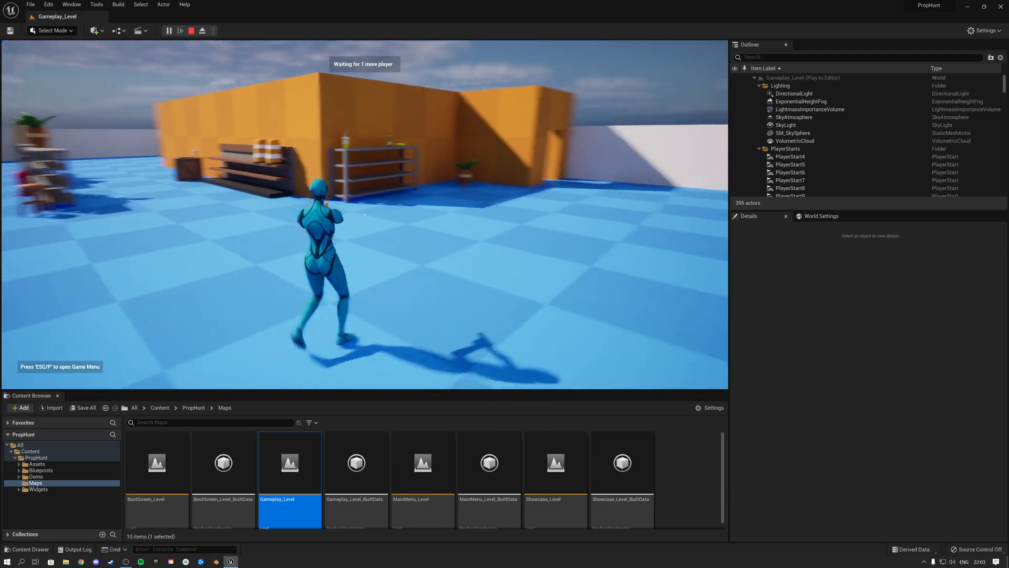
pyautogui.press('w')
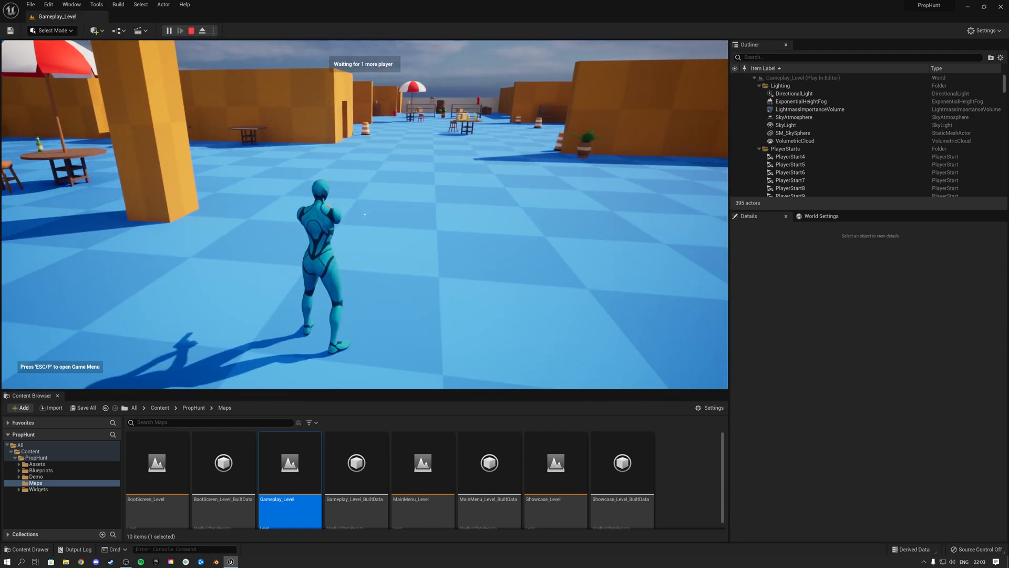
pyautogui.press('Escape')
pyautogui.press('s')
pyautogui.moveTo(458, 222); pyautogui.dragTo(308, 106, button='right')
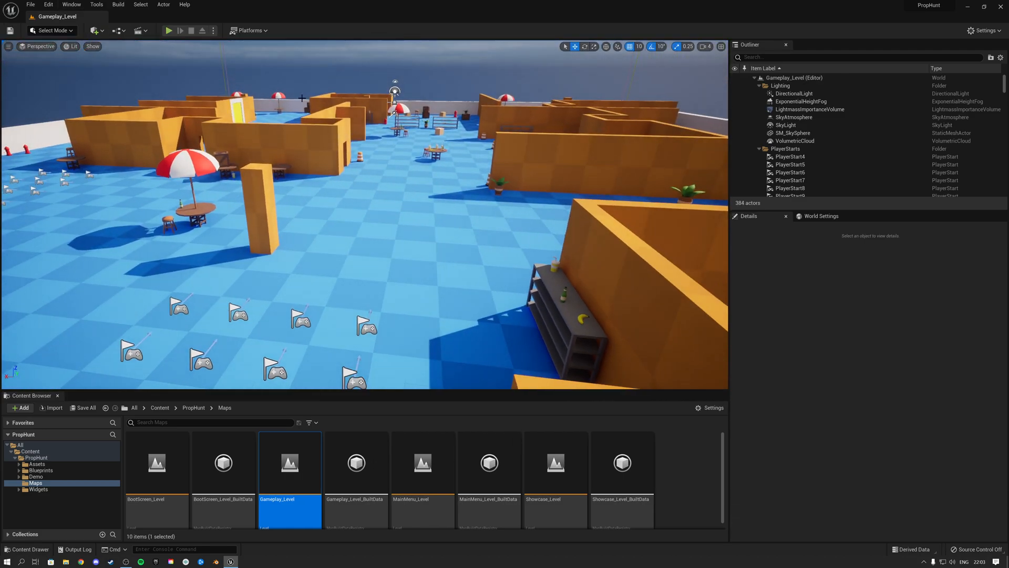
# Set the number of players to 2 and play the level in separate preview windows
pyautogui.click(213, 31)
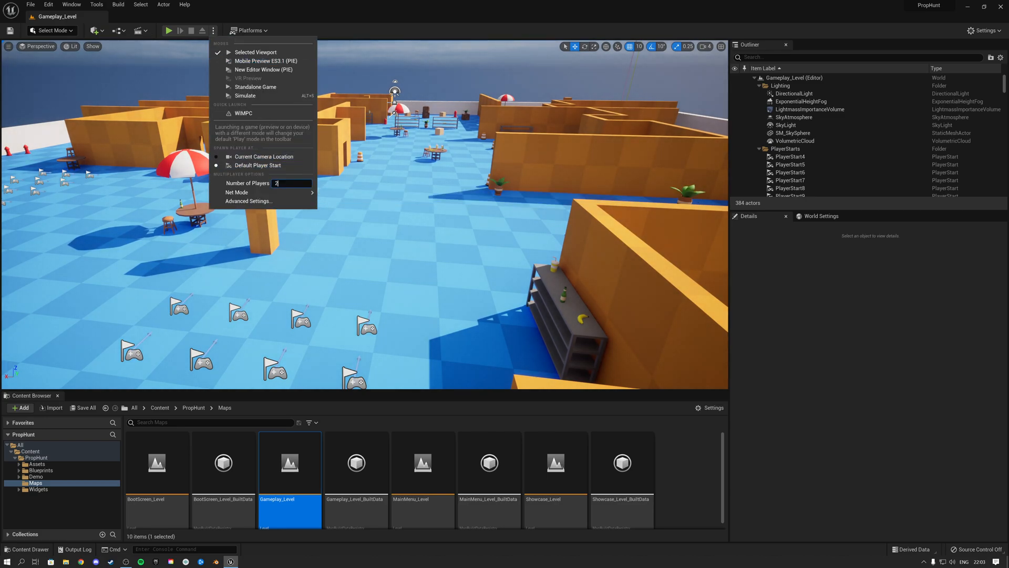
pyautogui.click(279, 125)
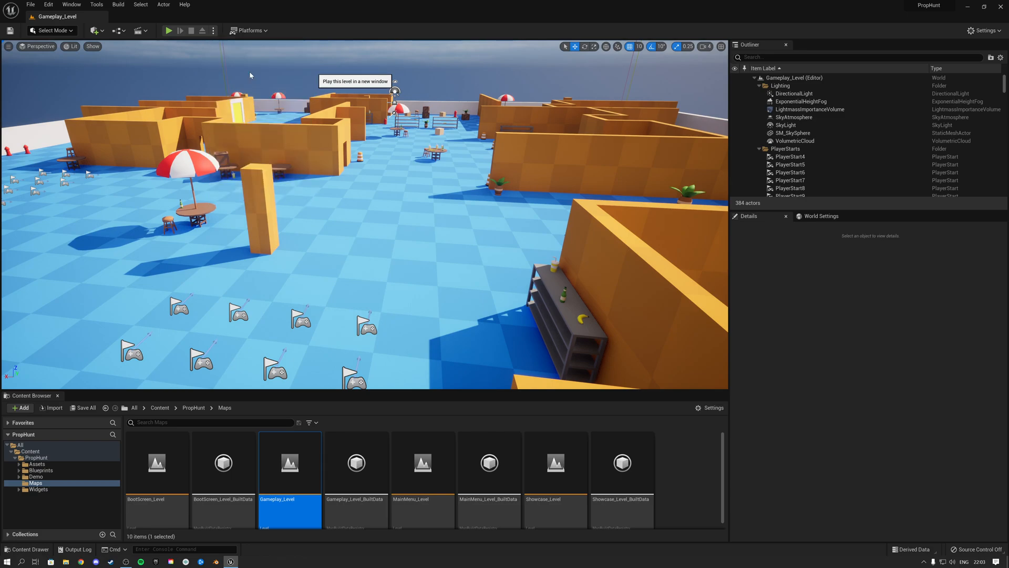
pyautogui.hotkey('alt', 'Tab')
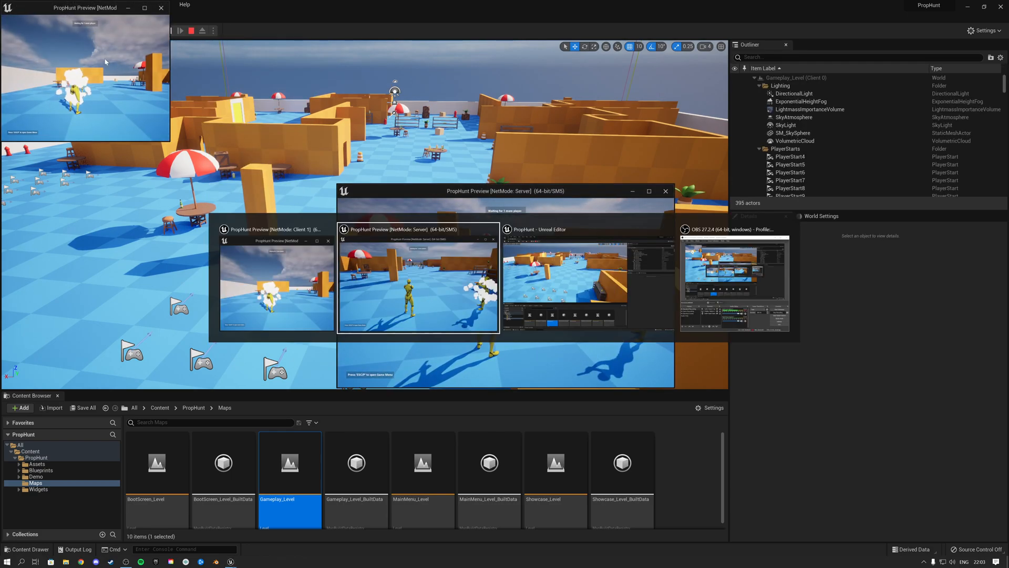
# Move and enlarge the client preview window, and run its character around the spawn area until the match starts
pyautogui.moveTo(67, 9); pyautogui.dragTo(97, 61)
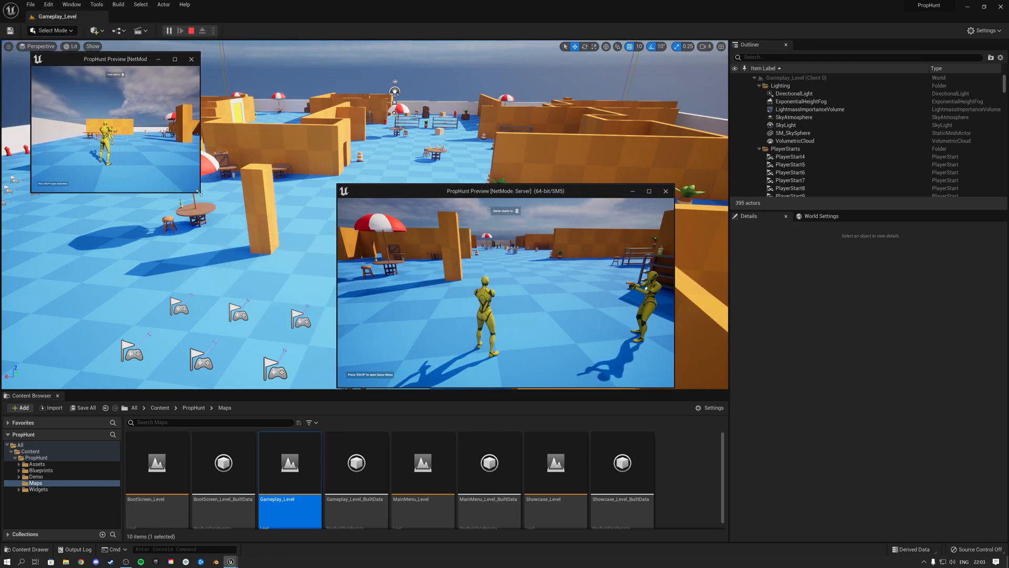
pyautogui.moveTo(199, 193); pyautogui.dragTo(303, 271)
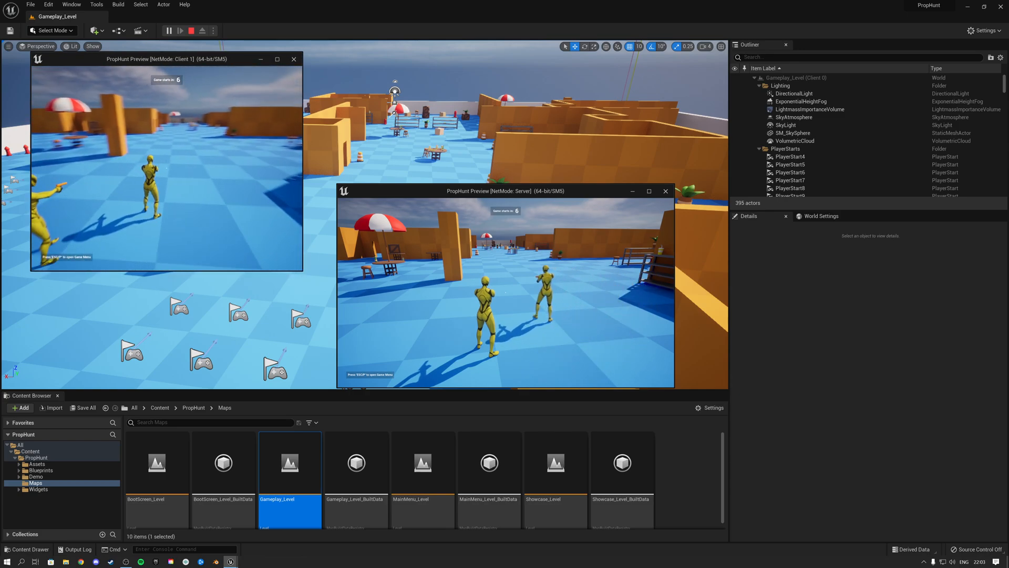
pyautogui.press('w')
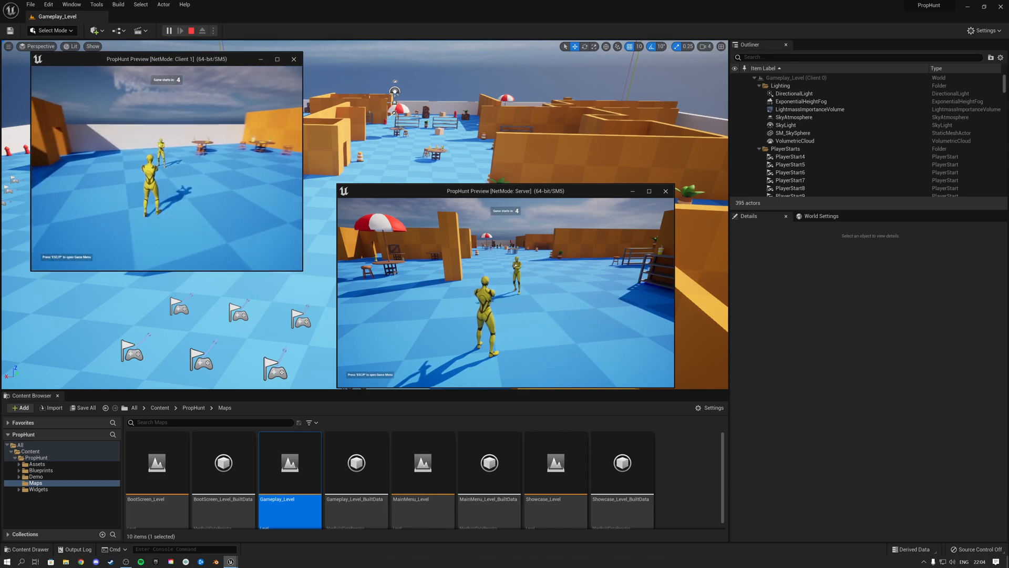
pyautogui.press('a')
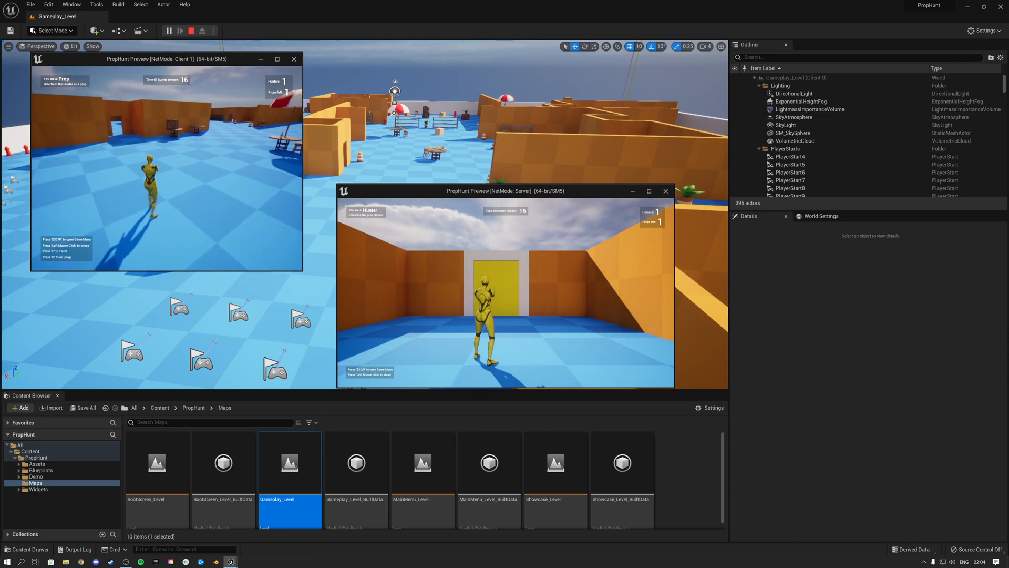
# Tile the client and server preview windows side by side across the screen
pyautogui.moveTo(130, 64); pyautogui.dragTo(0, 76)
pyautogui.click(56, 89)
pyautogui.hotkey('alt', 'Tab')
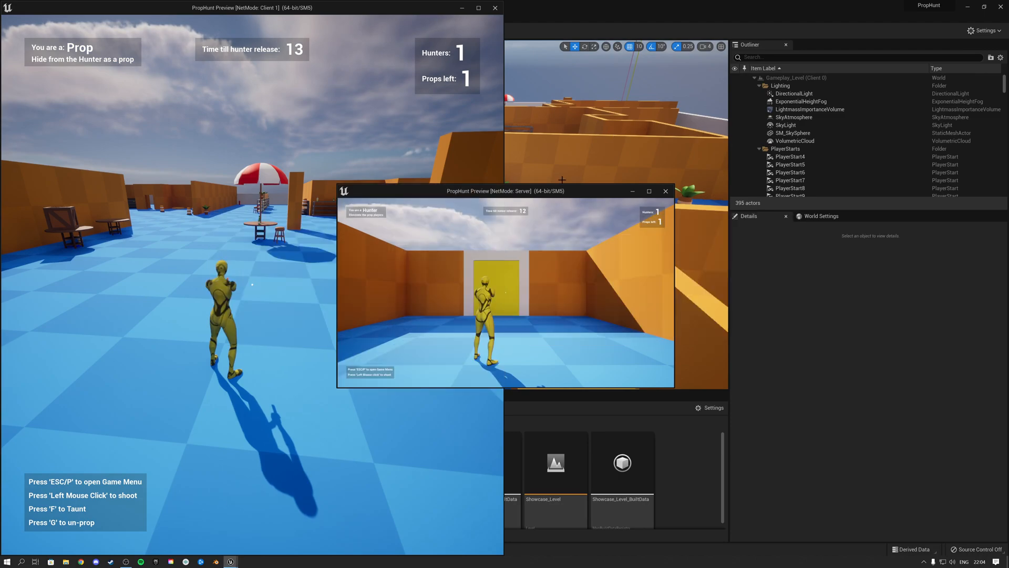
pyautogui.press('super+Right')
# Walk the hunter up to the yellow gate of the holding room and wait for its release
pyautogui.press('w')
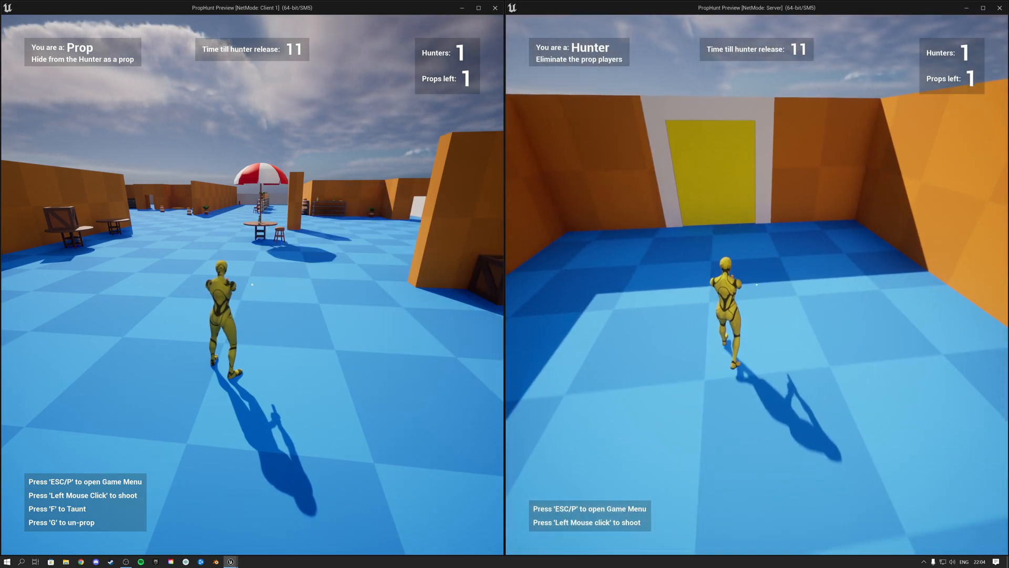
pyautogui.press('w')
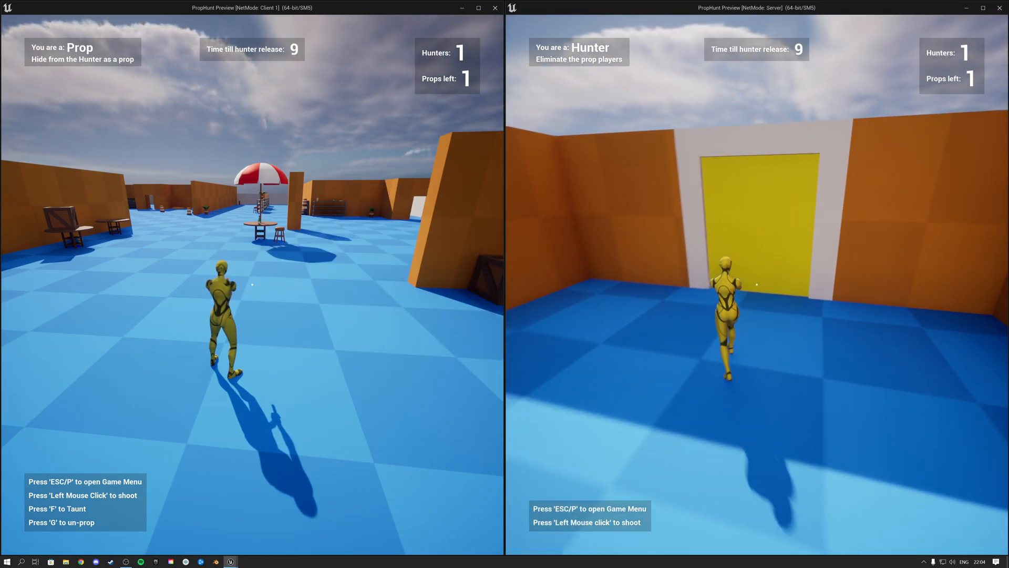
pyautogui.press('s')
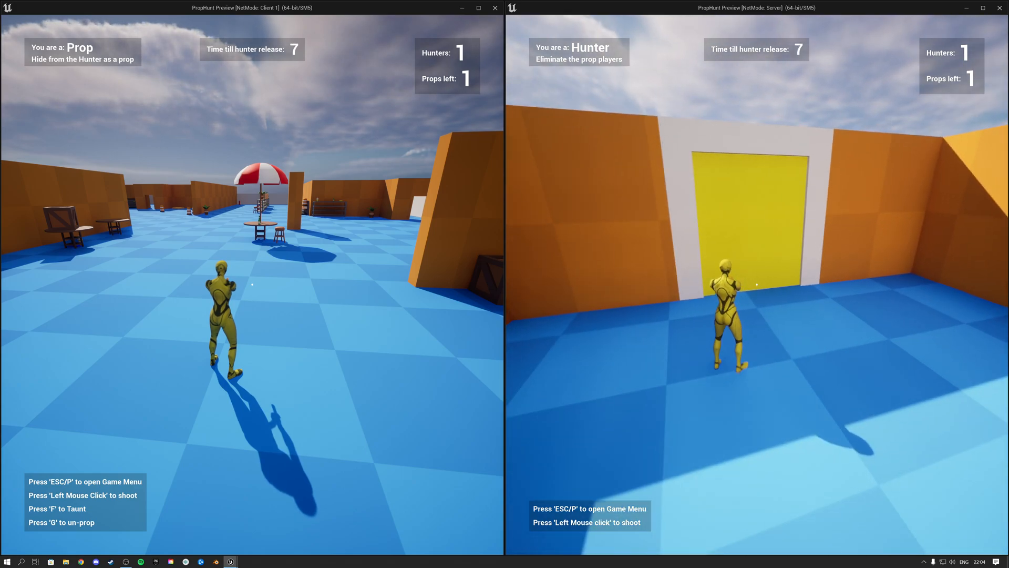
pyautogui.press('w')
pyautogui.press('s')
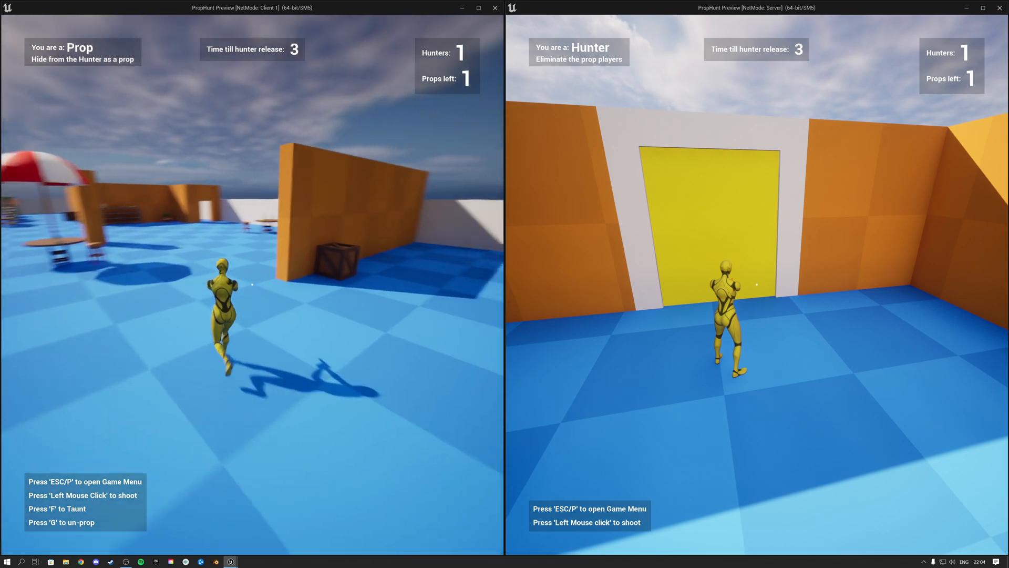
# Disguise the prop player as a red fire hydrant and park it beside the real hydrant at the pillar
pyautogui.press('w')
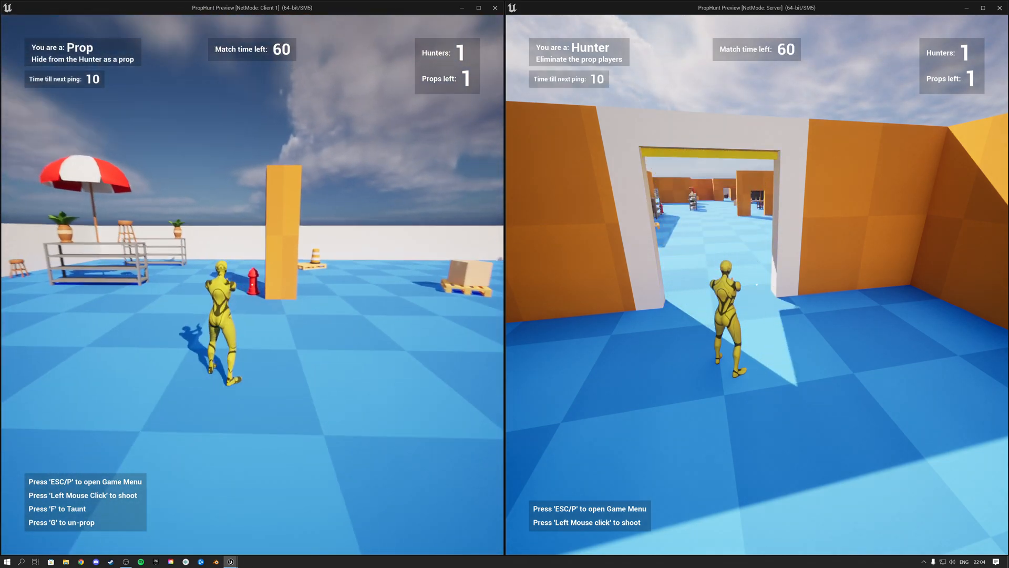
pyautogui.click(253, 284)
pyautogui.press('w')
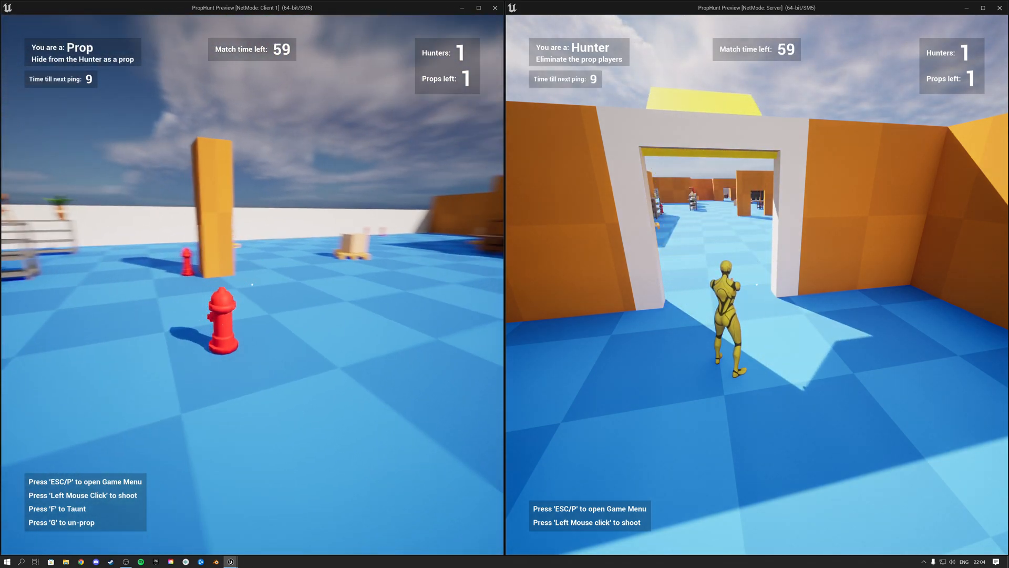
# Switch to the hunter and run it through the opened gate across the map to the two hydrants by the pillar
pyautogui.hotkey('alt', 'Tab')
pyautogui.press('w')
pyautogui.press('w')
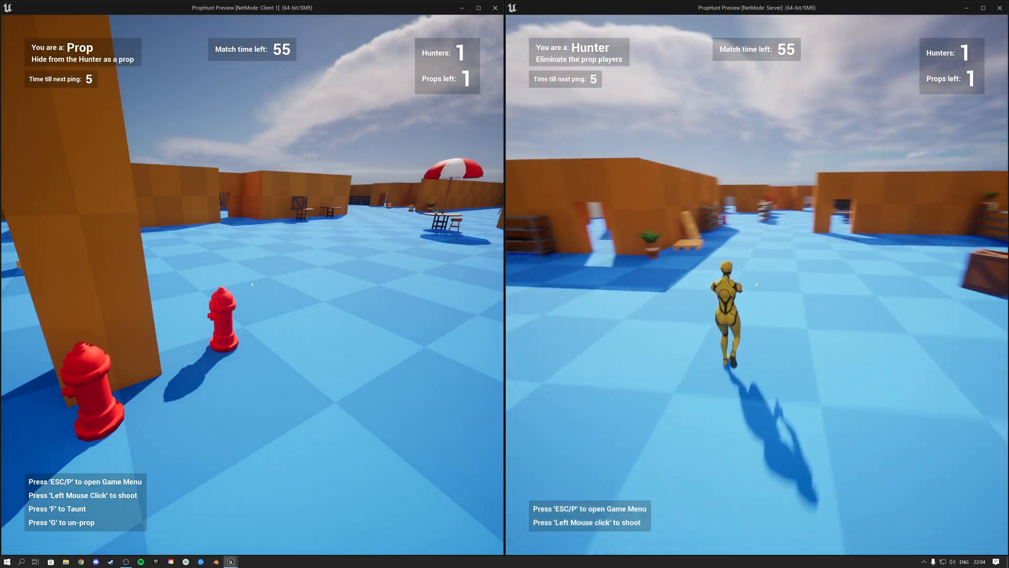
pyautogui.press('w')
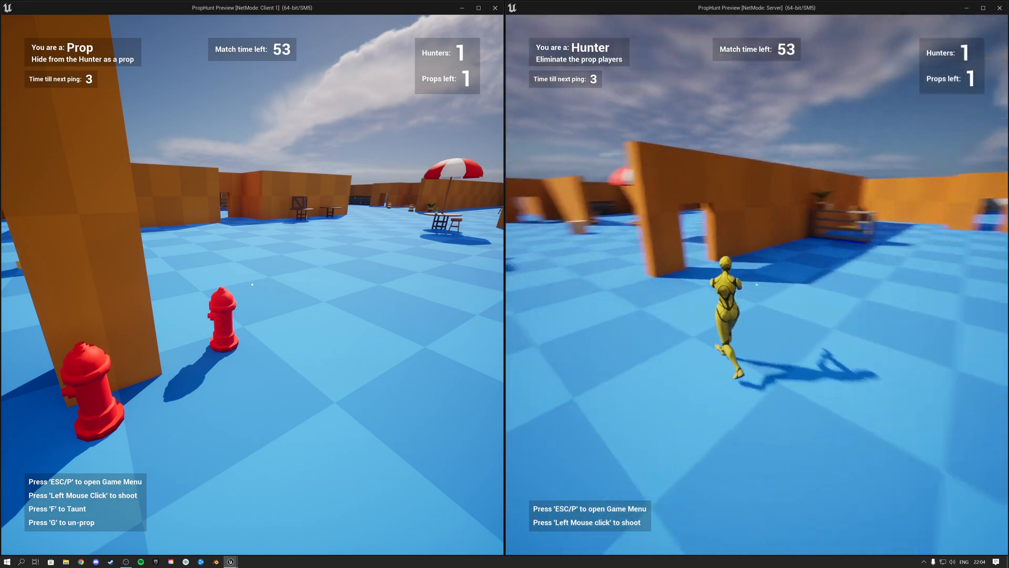
pyautogui.press('w')
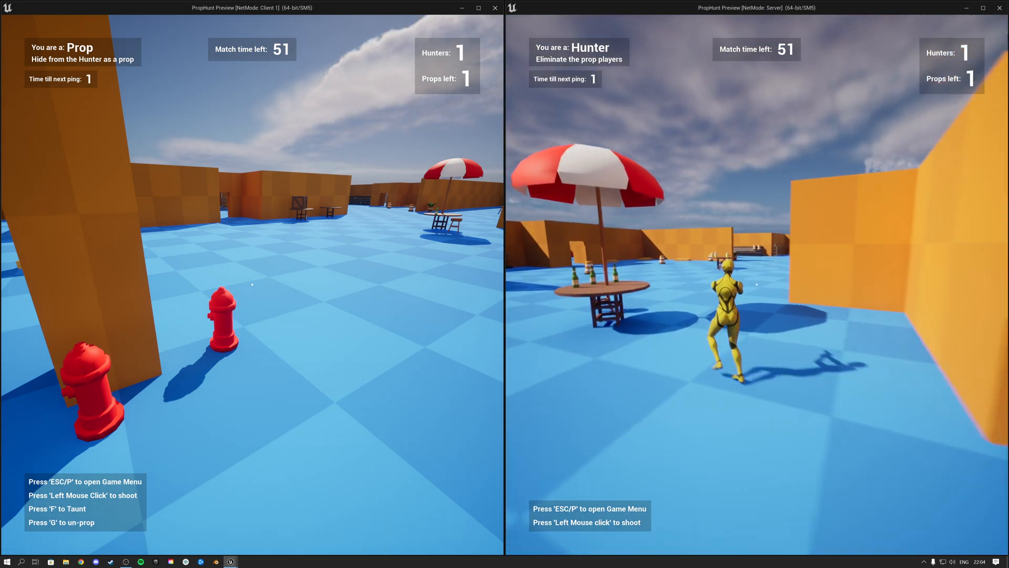
pyautogui.press('w')
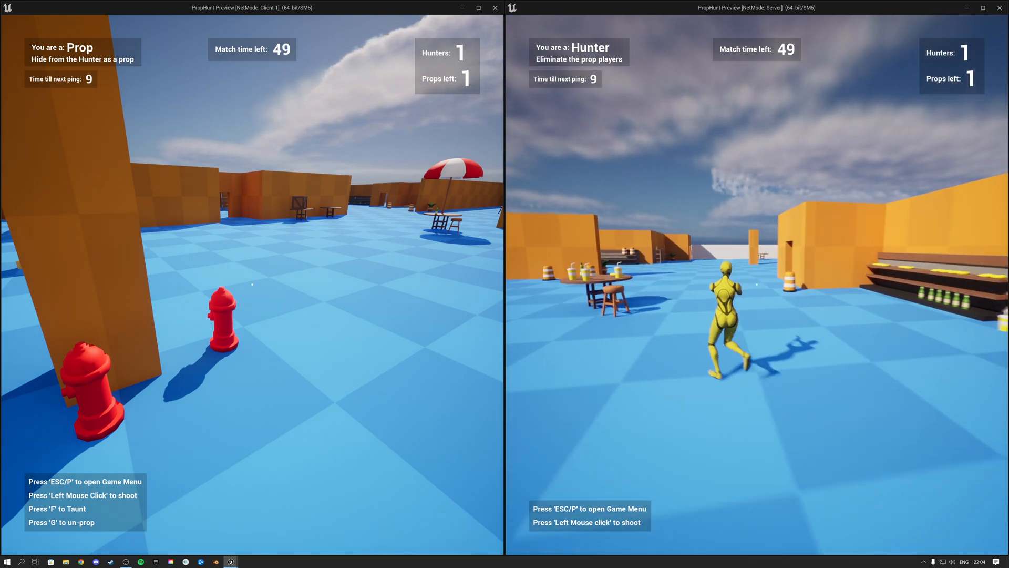
pyautogui.press('w')
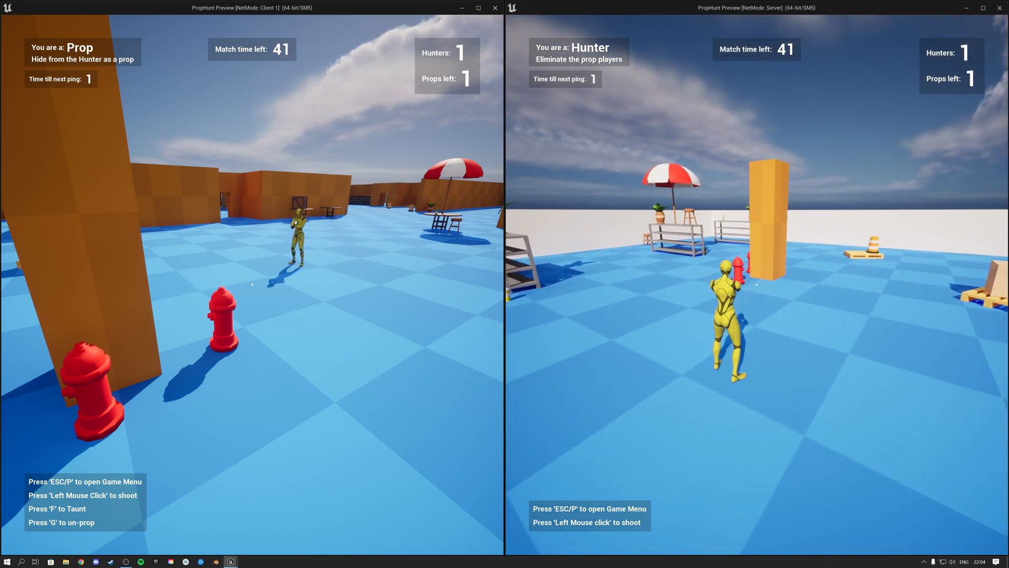
# Circle the hunter around the two hydrants by the pillar and back it off to the open floor facing them
pyautogui.press('d')
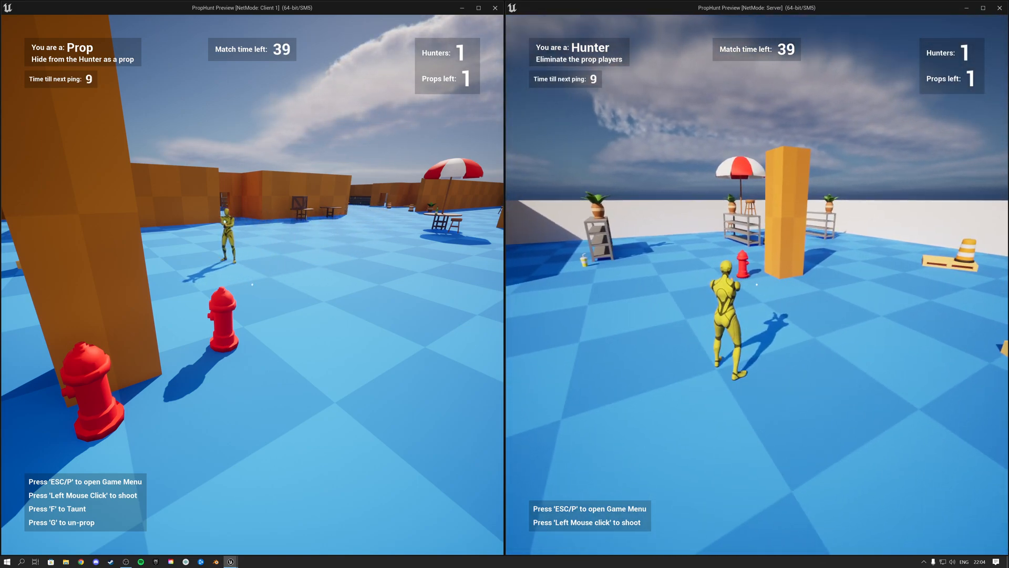
pyautogui.press('a')
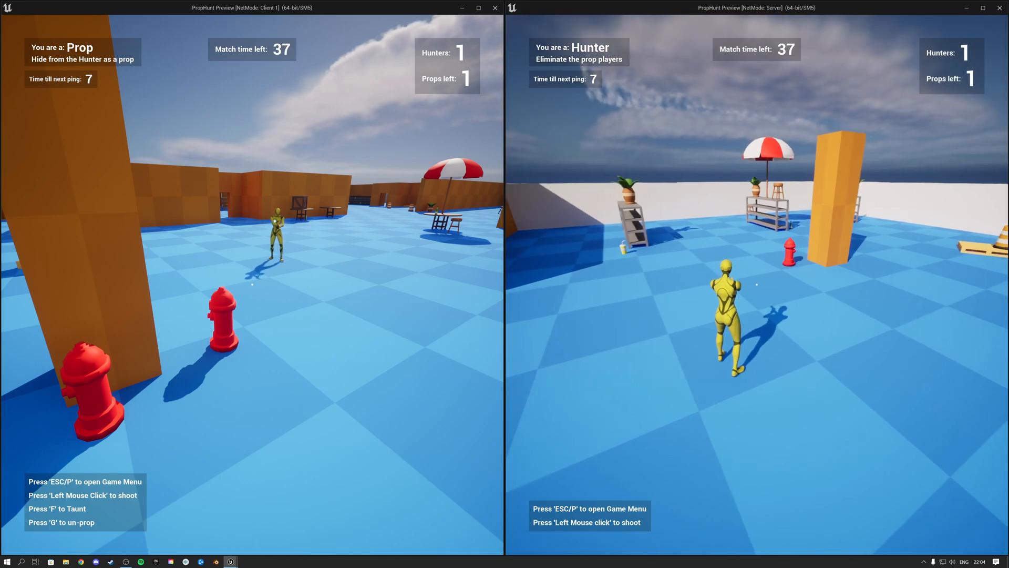
pyautogui.press('w')
pyautogui.press('a')
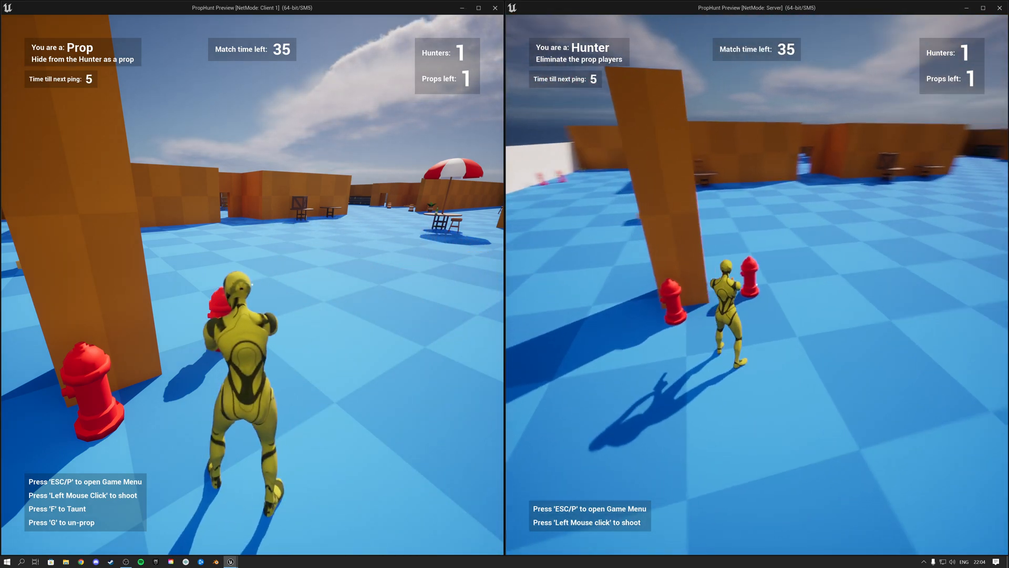
pyautogui.press('d')
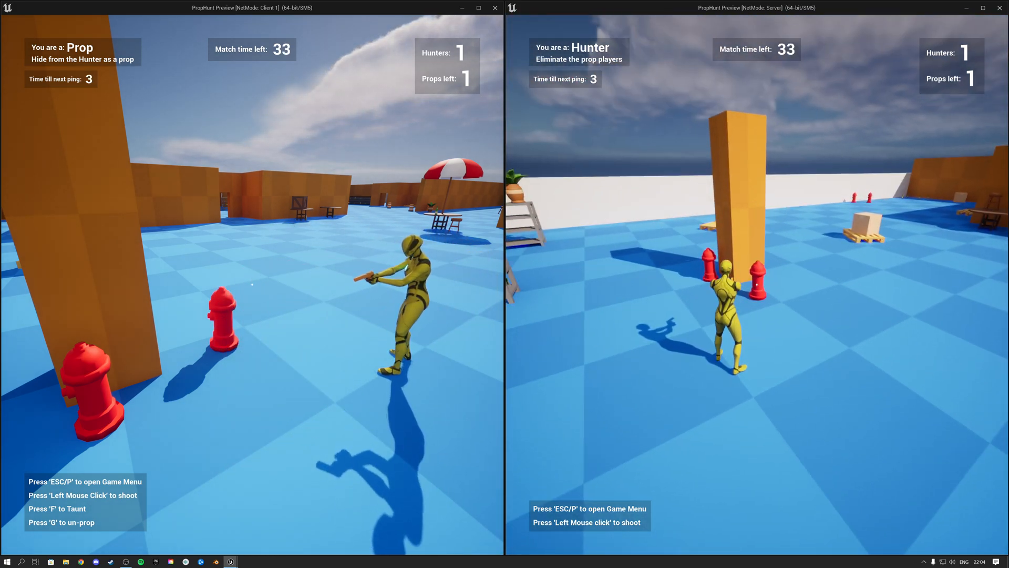
pyautogui.press('w')
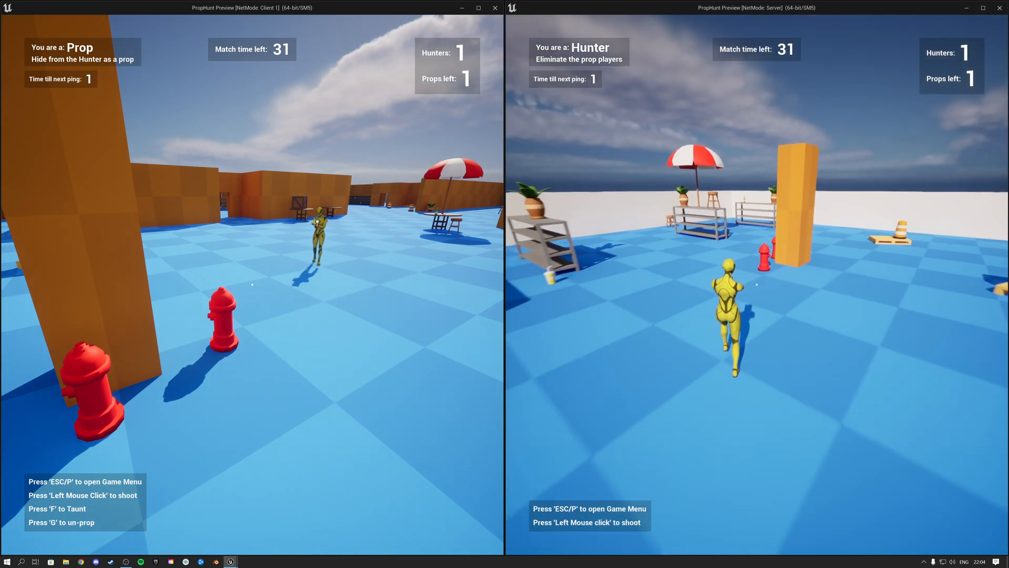
pyautogui.press('s')
pyautogui.press('a')
pyautogui.press('d')
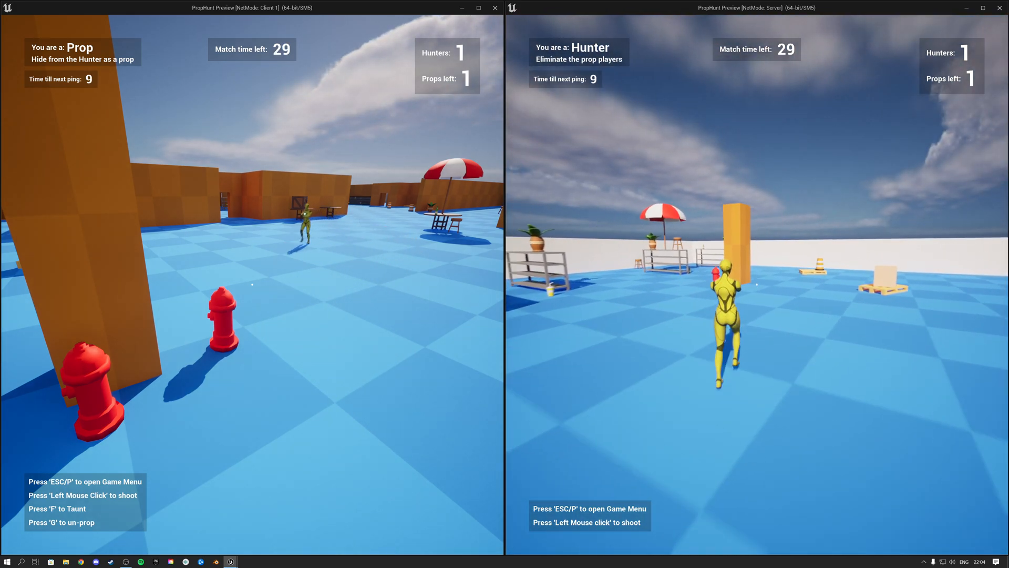
pyautogui.press('w')
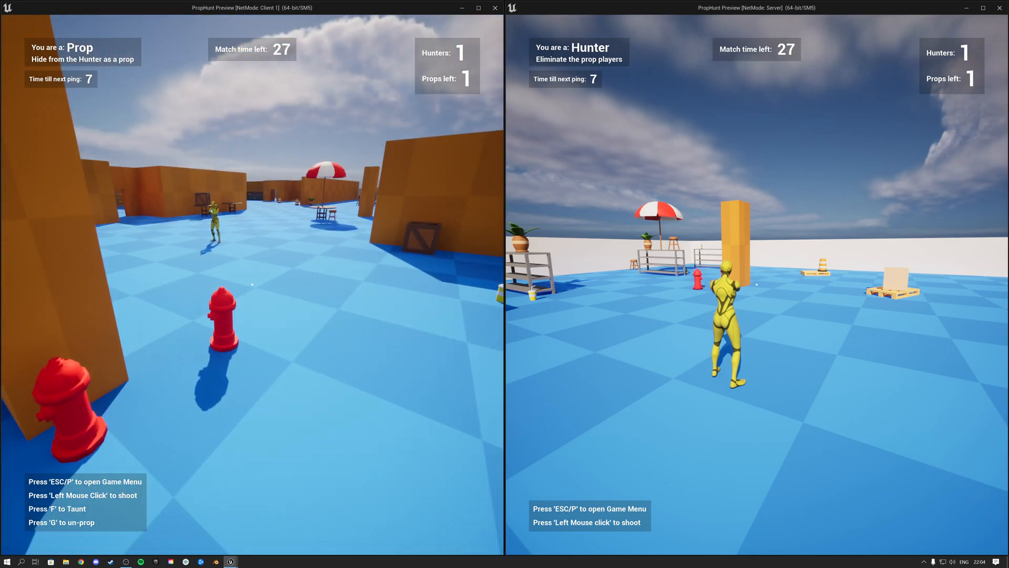
# Un-prop the hydrant player, disguise it as the wooden crate by the wall and park it near the pillar
pyautogui.press('g')
pyautogui.press('w')
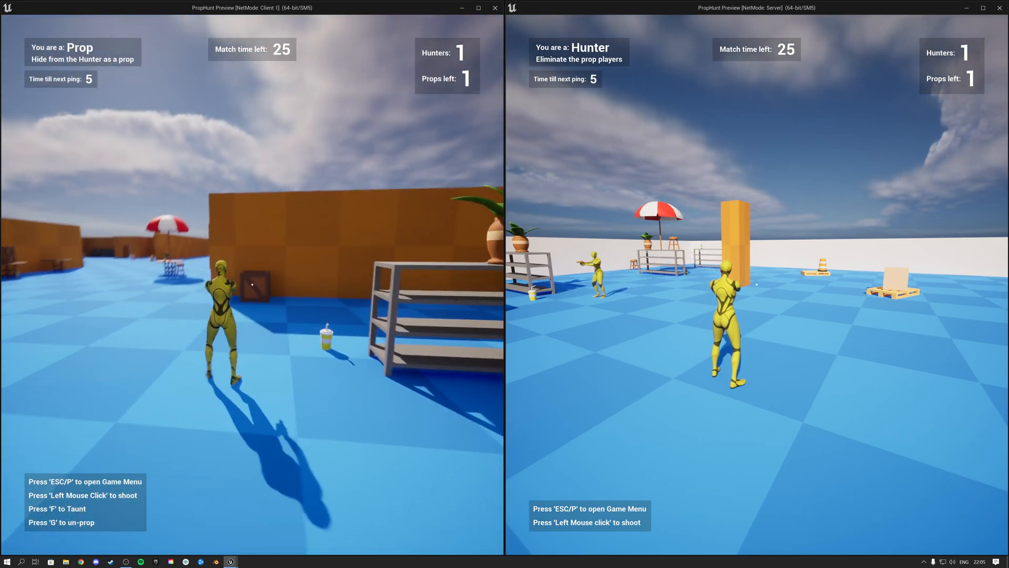
pyautogui.click(252, 284)
pyautogui.press('w')
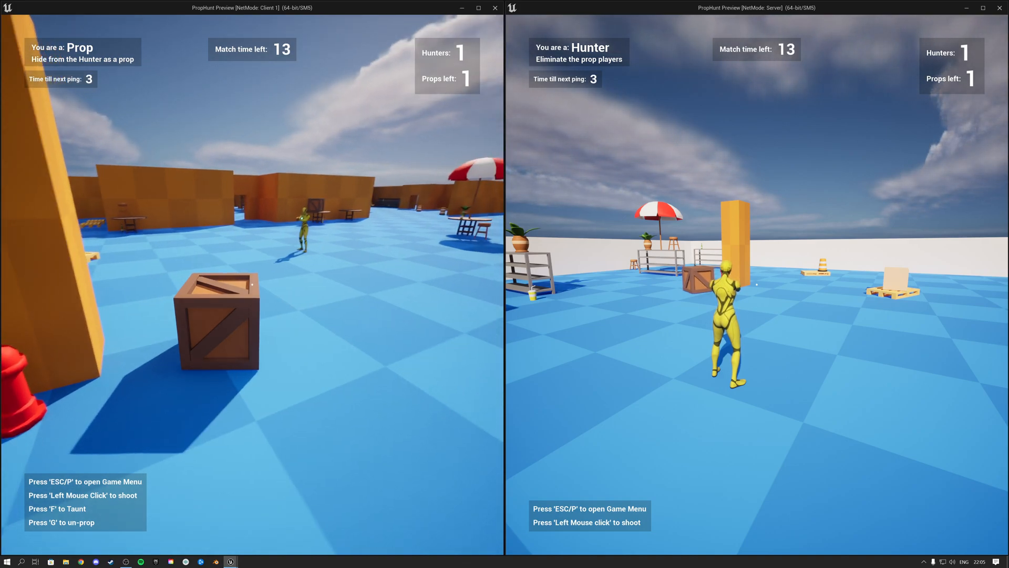
# Un-prop the crate player, walk the hunter up to it and shoot it
pyautogui.press('g')
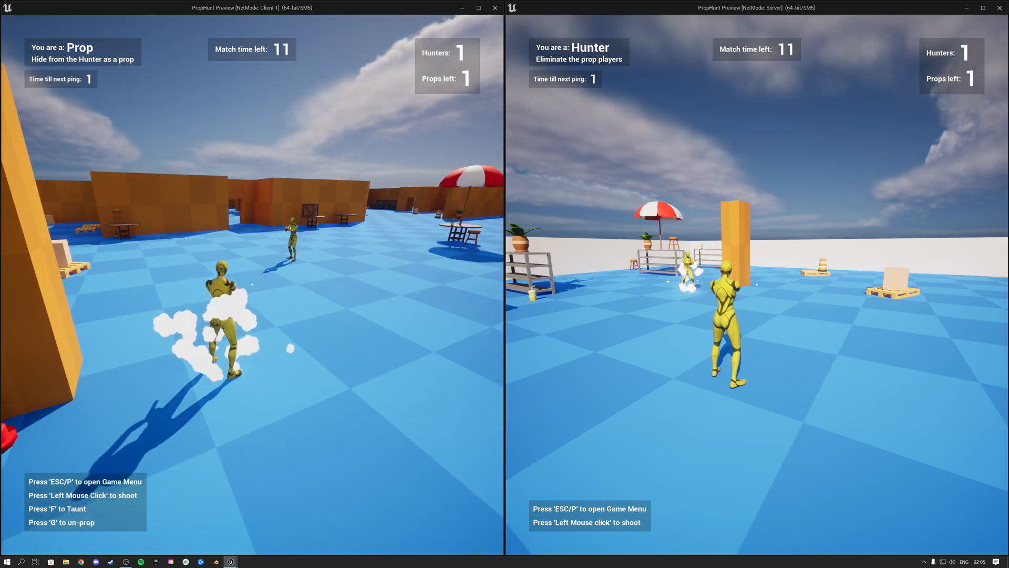
pyautogui.press('w')
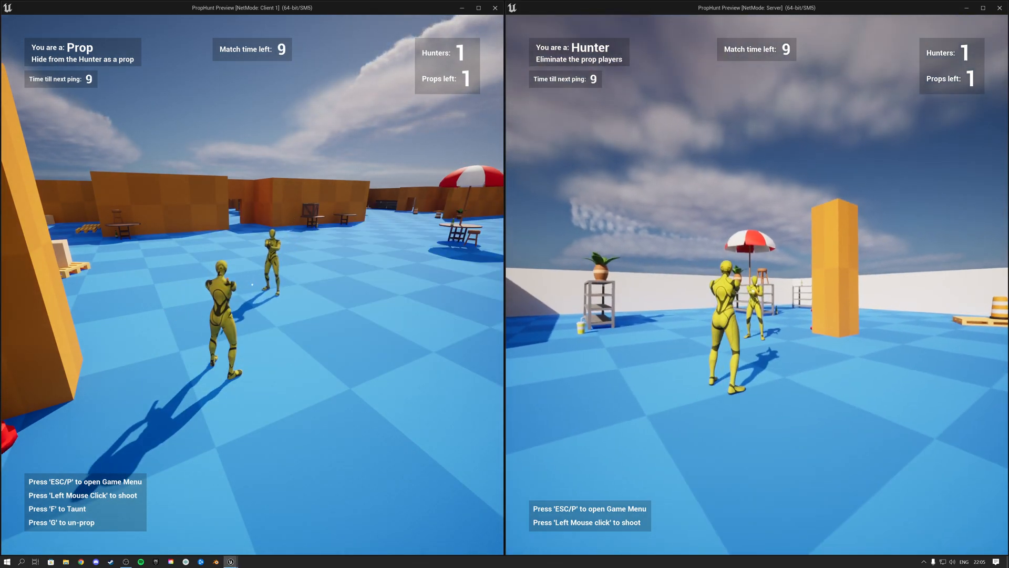
pyautogui.click(756, 285)
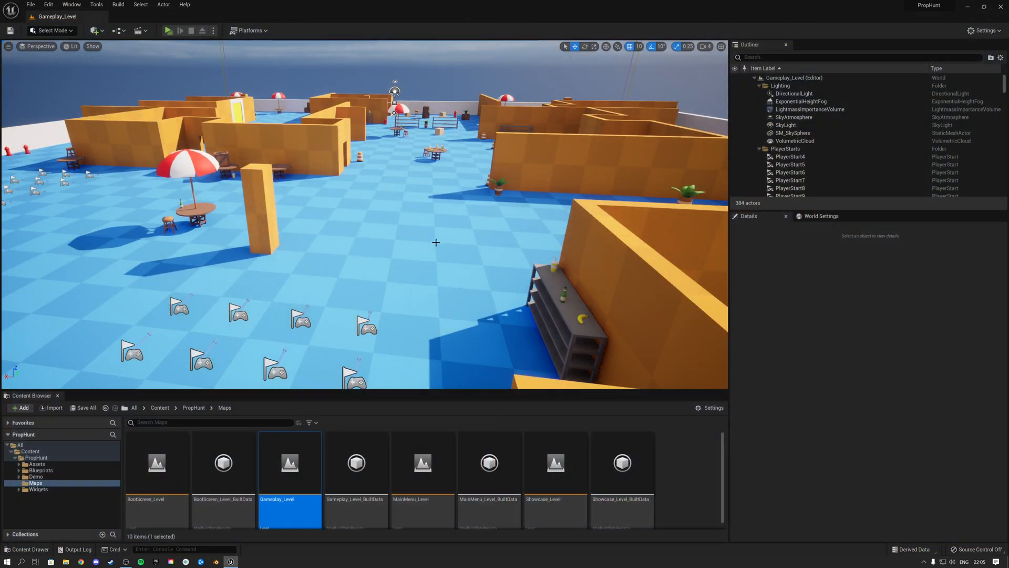
# Enlarge the Content Browser until every asset in the Maps folder is shown
pyautogui.press('s')
pyautogui.moveTo(436, 243); pyautogui.dragTo(468, 292, button='right')
pyautogui.press('w')
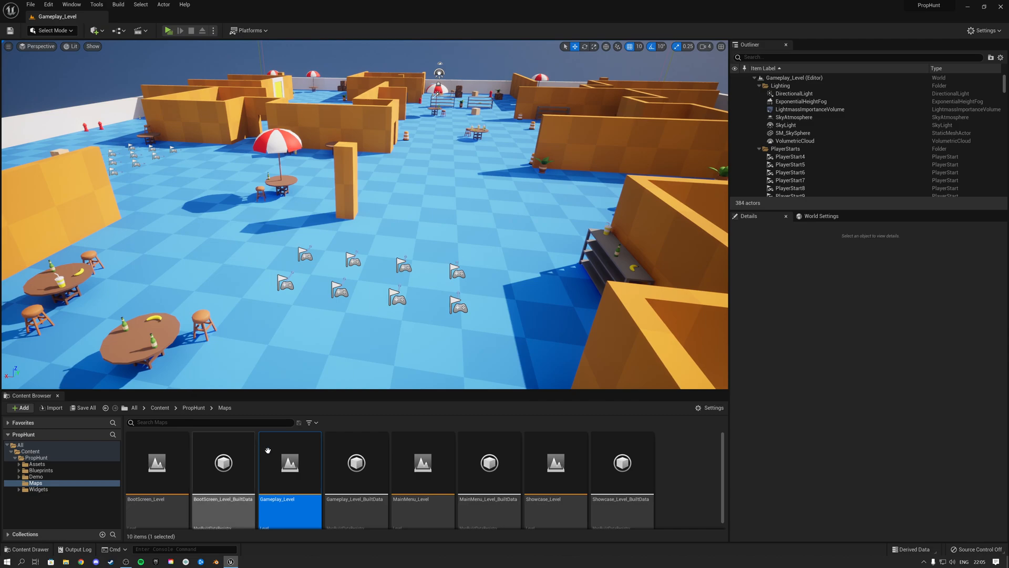
pyautogui.moveTo(293, 393); pyautogui.dragTo(312, 292)
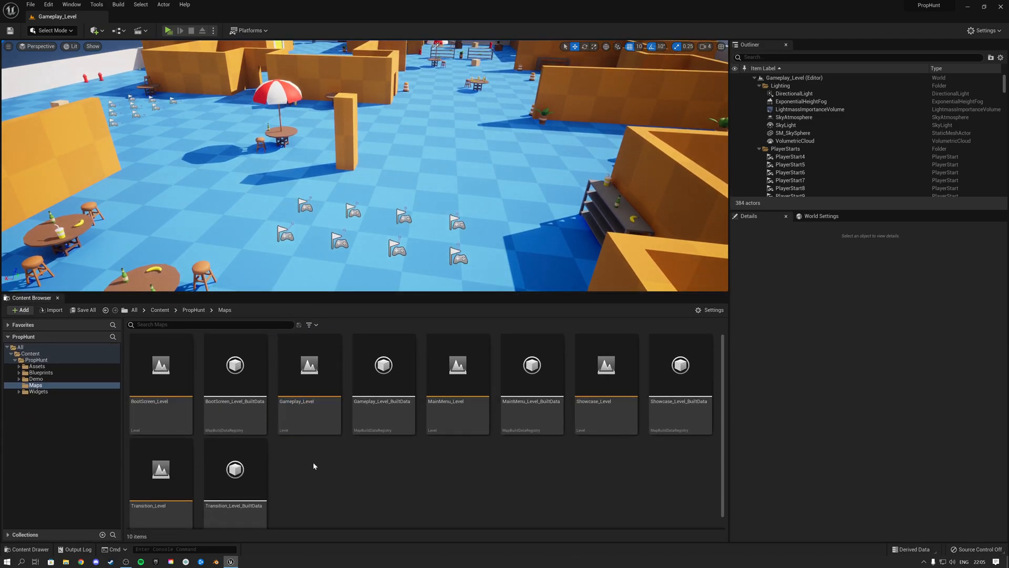
# Examine the templates offered for a new level and leave without creating one
pyautogui.click(32, 5)
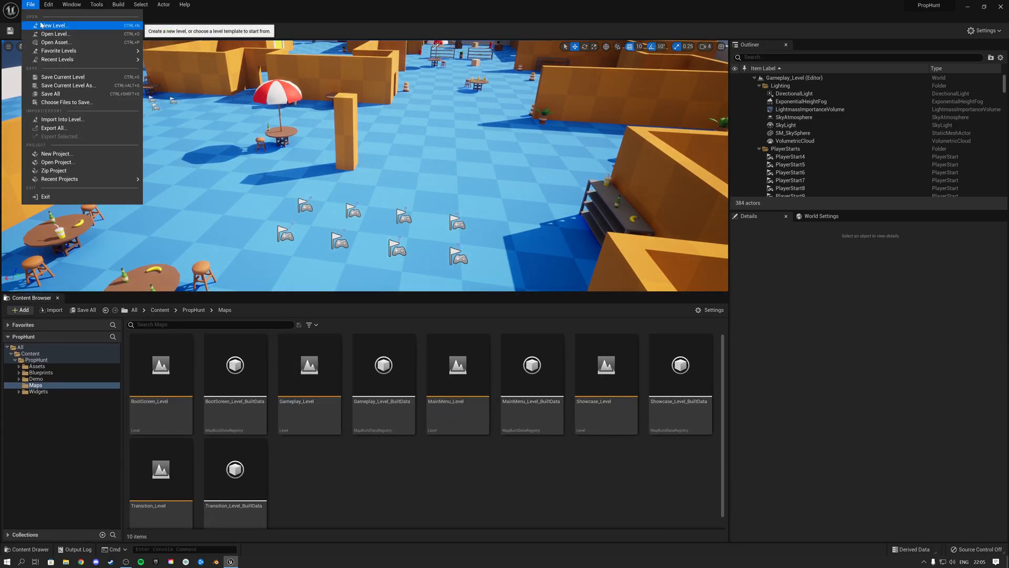
pyautogui.click(42, 25)
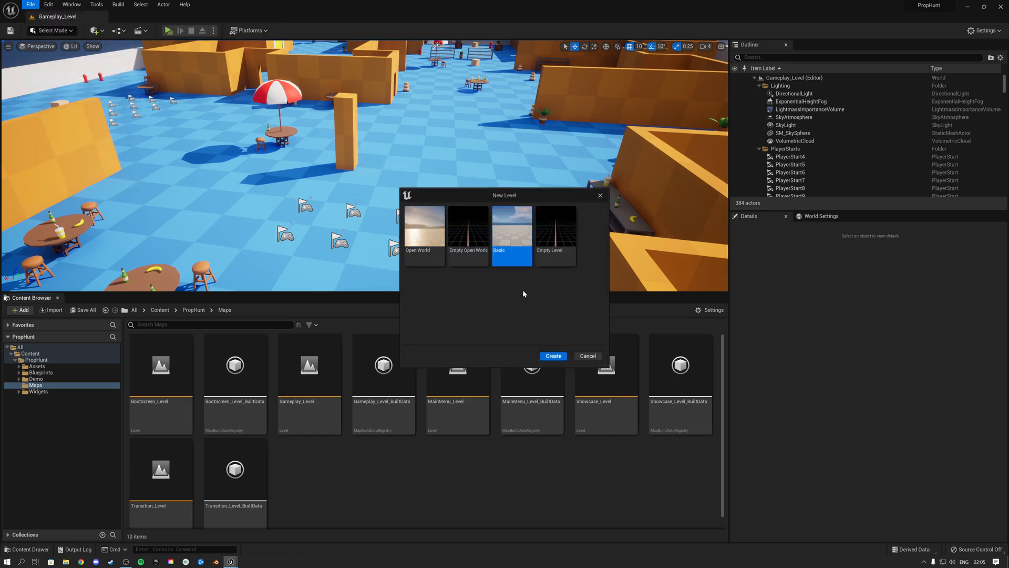
pyautogui.click(588, 357)
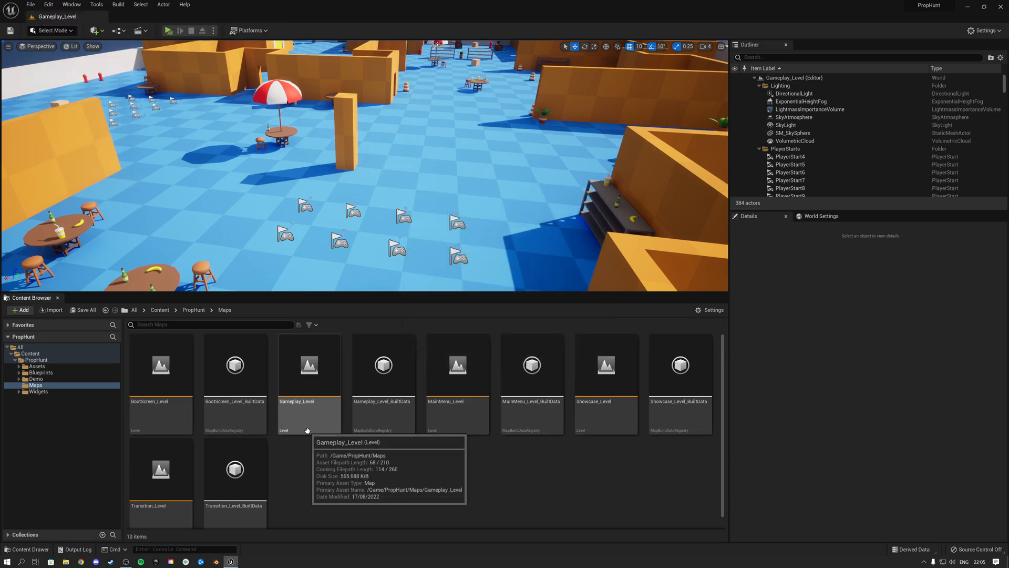
# Open the level's World Settings and examine the classes of the game mode selected under GameMode Override
pyautogui.moveTo(375, 197)
pyautogui.mouseDown(button='right')
pyautogui.moveTo(413, 184)
pyautogui.moveTo(388, 177)
pyautogui.moveTo(402, 179)
pyautogui.moveTo(382, 194)
pyautogui.moveTo(396, 191)
pyautogui.moveTo(379, 183)
pyautogui.mouseUp(button='right')
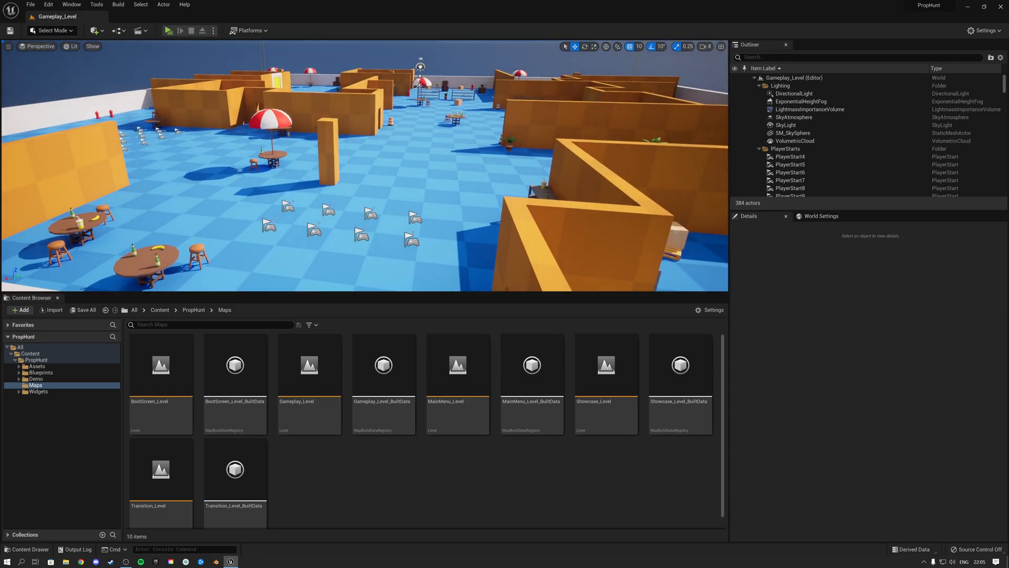
pyautogui.click(815, 218)
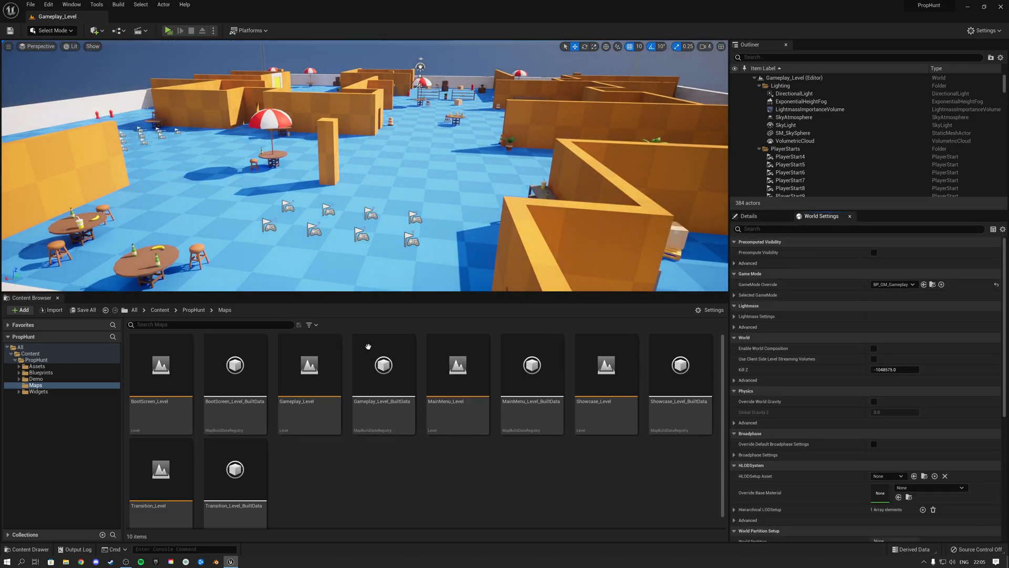
pyautogui.rightClick(326, 363)
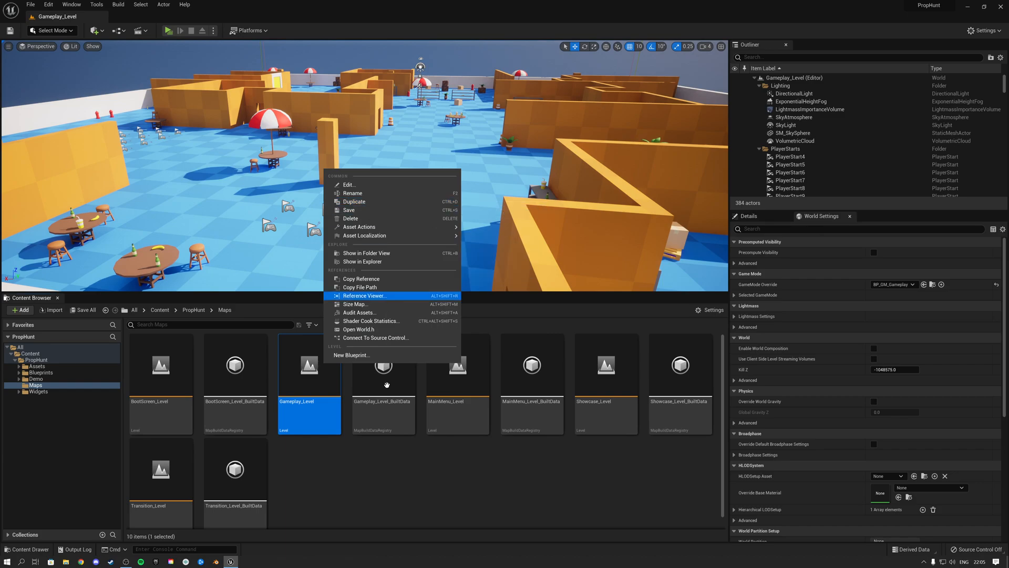
pyautogui.click(349, 481)
pyautogui.click(735, 295)
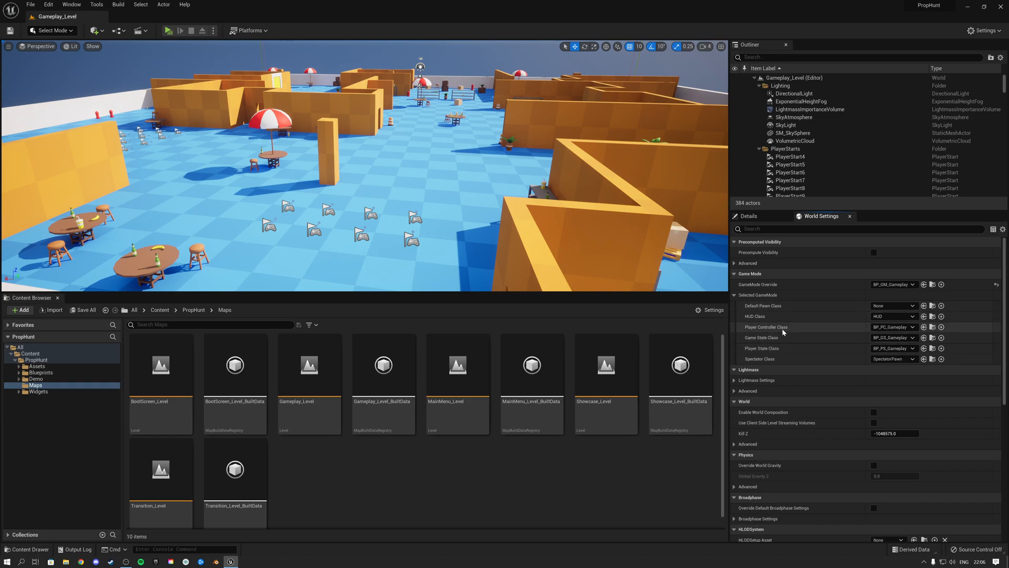
pyautogui.click(734, 296)
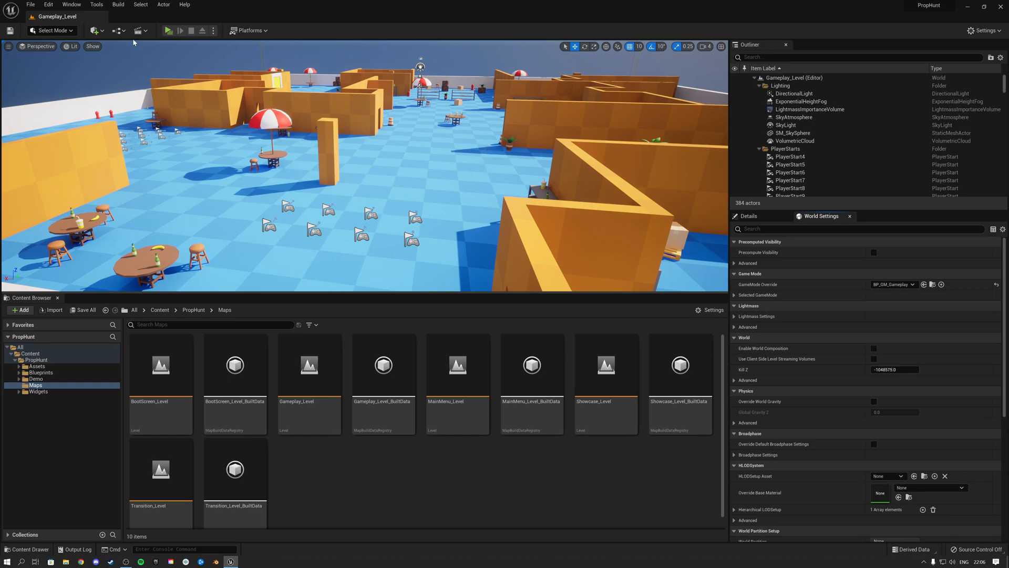
# Place a Player Start actor on the open floor beyond the pillar and rotate it 90°
pyautogui.click(102, 31)
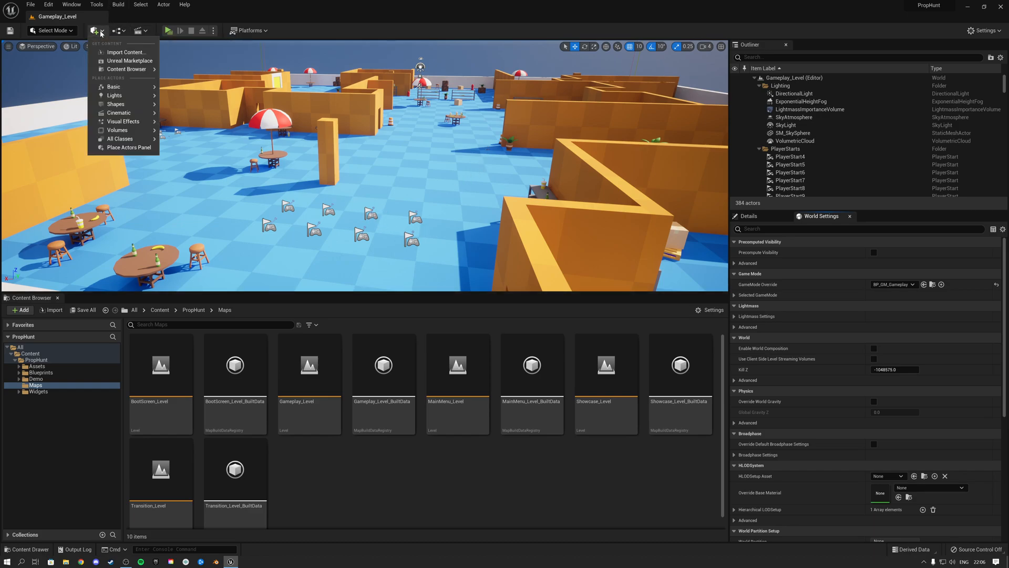
pyautogui.moveTo(126, 69)
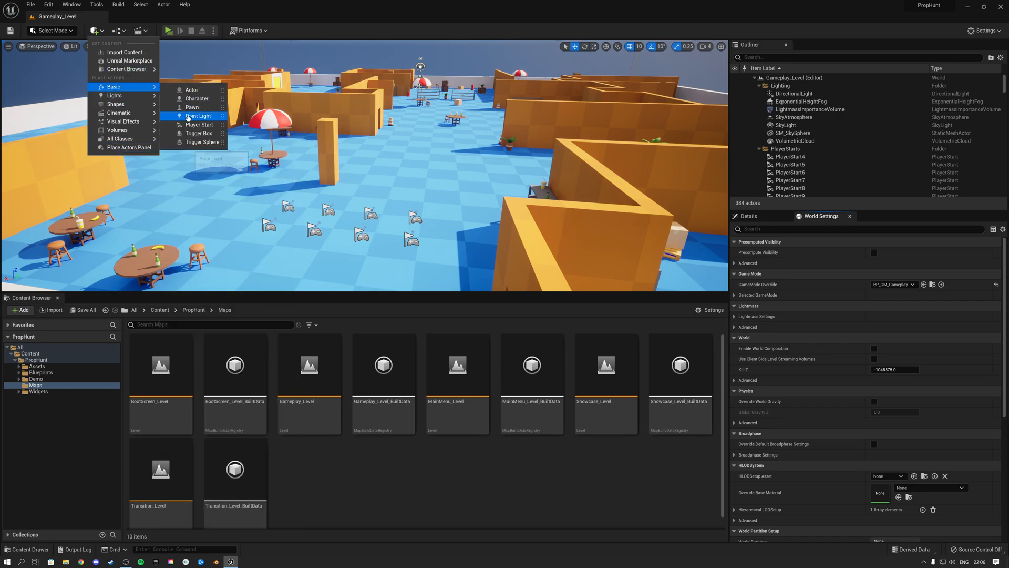
pyautogui.moveTo(197, 124); pyautogui.dragTo(397, 190)
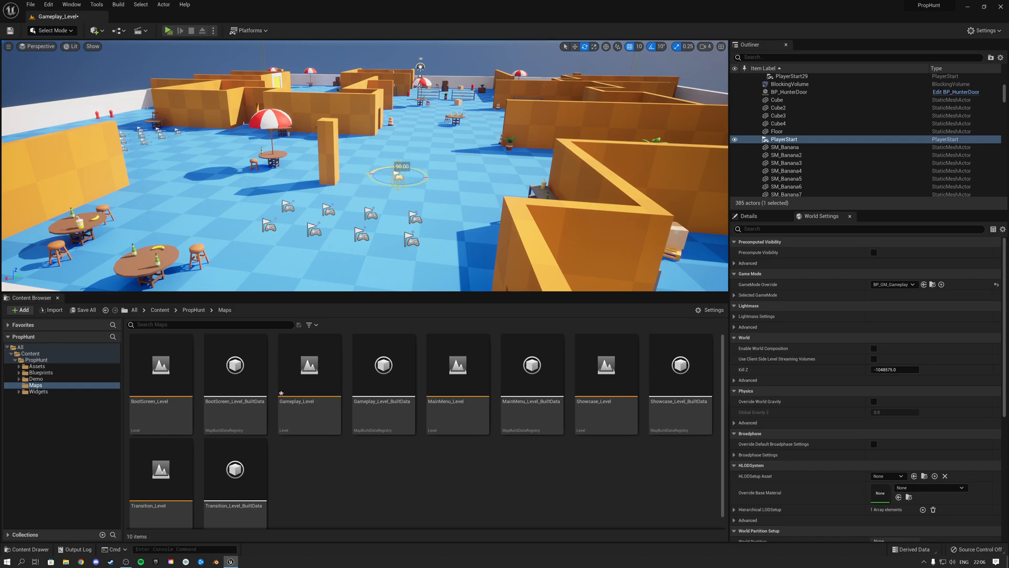
# Duplicate the new player start twice to form a row of three on the open floor
pyautogui.press('d')
pyautogui.press('w')
pyautogui.moveTo(470, 185); pyautogui.dragTo(354, 185, button='right')
pyautogui.press('s')
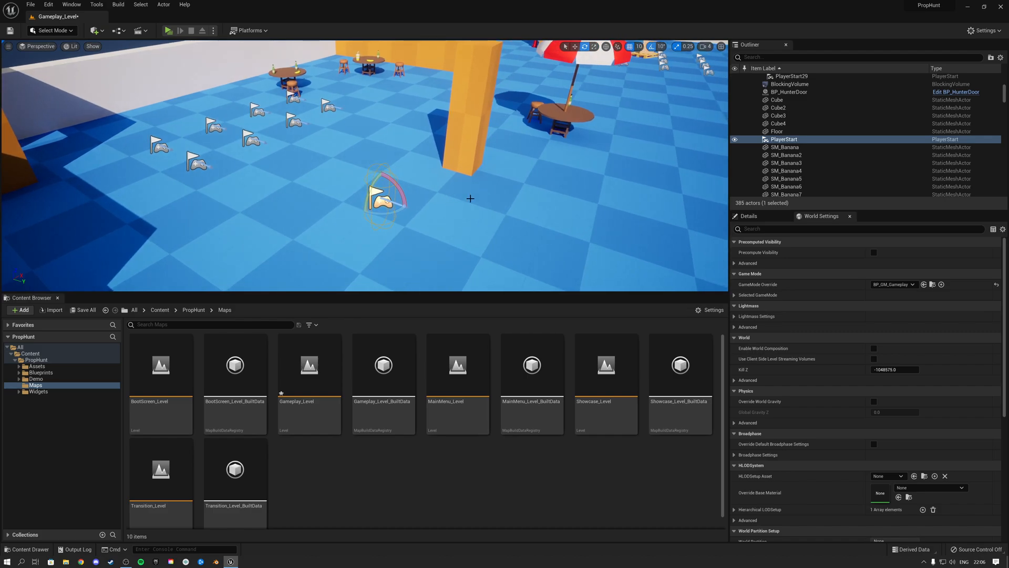
pyautogui.keyDown('alt'); pyautogui.moveTo(397, 204); pyautogui.dragTo(461, 222); pyautogui.keyUp('alt')
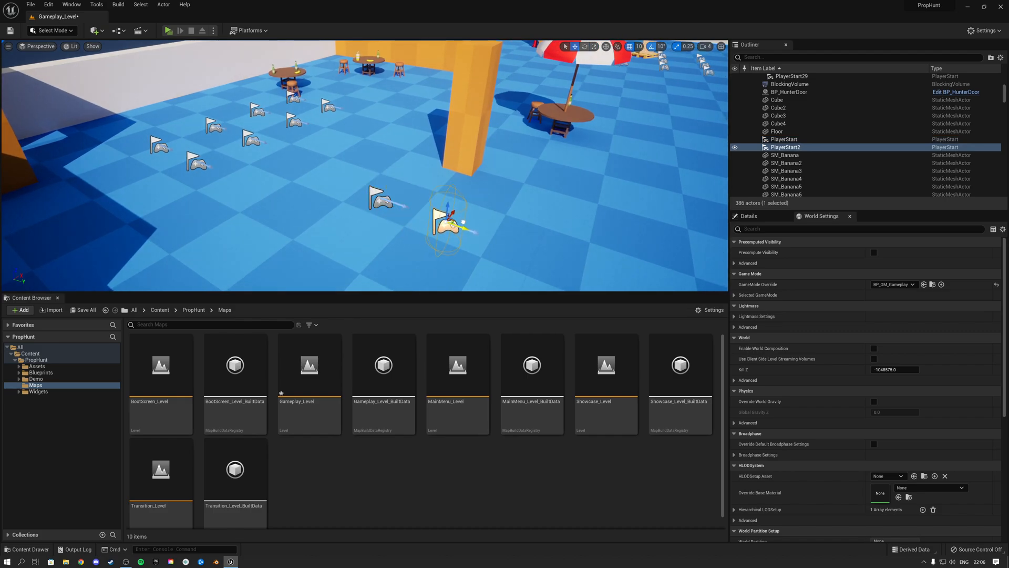
pyautogui.moveTo(440, 175); pyautogui.dragTo(494, 205, button='right')
pyautogui.keyDown('alt'); pyautogui.moveTo(361, 156); pyautogui.dragTo(421, 173); pyautogui.keyUp('alt')
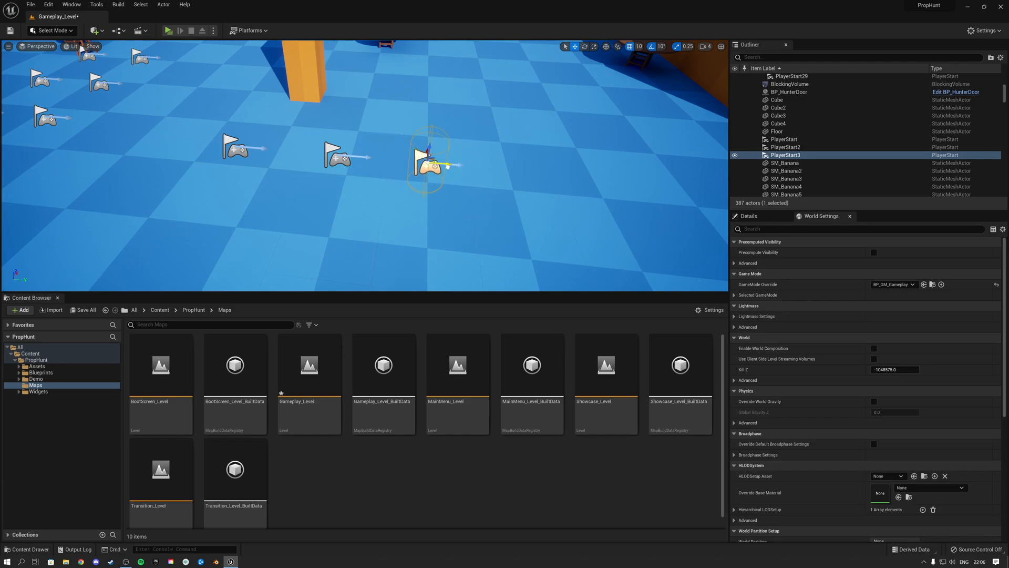
# Select an existing player start in the neighbouring group and examine its Player Start Tag in the details
pyautogui.click(236, 150)
pyautogui.moveTo(236, 150); pyautogui.dragTo(184, 143, button='right')
pyautogui.click(130, 172)
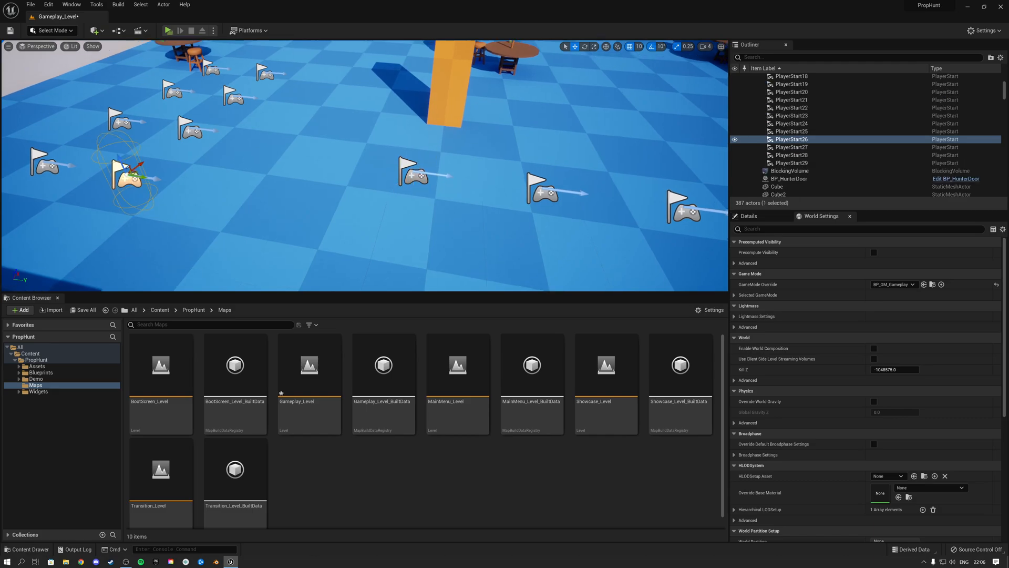
pyautogui.press('f')
pyautogui.click(747, 216)
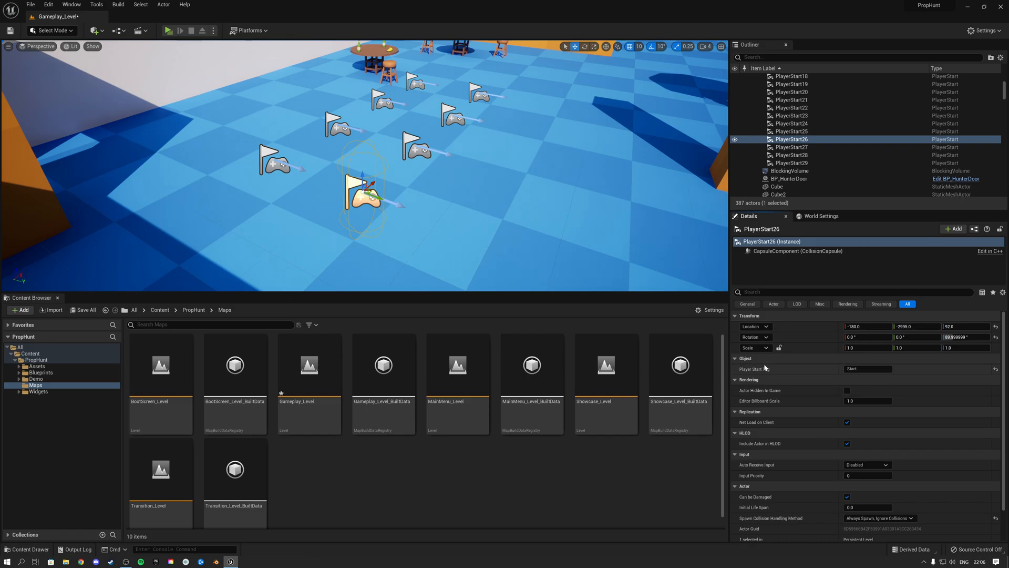
# Set the Player Start Tag of the first new player start, nearest the pillar, to Start
pyautogui.moveTo(552, 241); pyautogui.dragTo(529, 225, button='right')
pyautogui.click(454, 195)
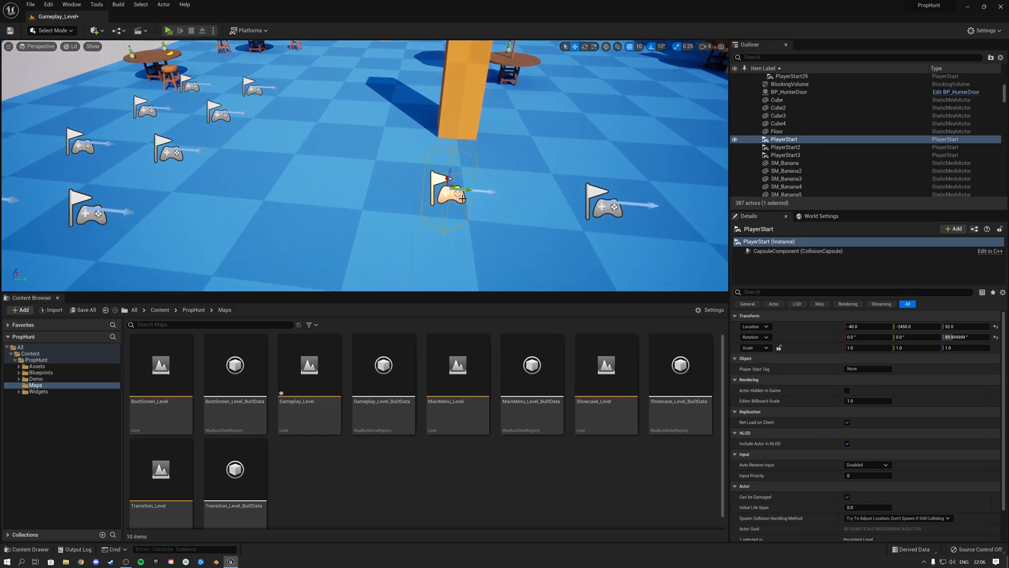
pyautogui.click(868, 369)
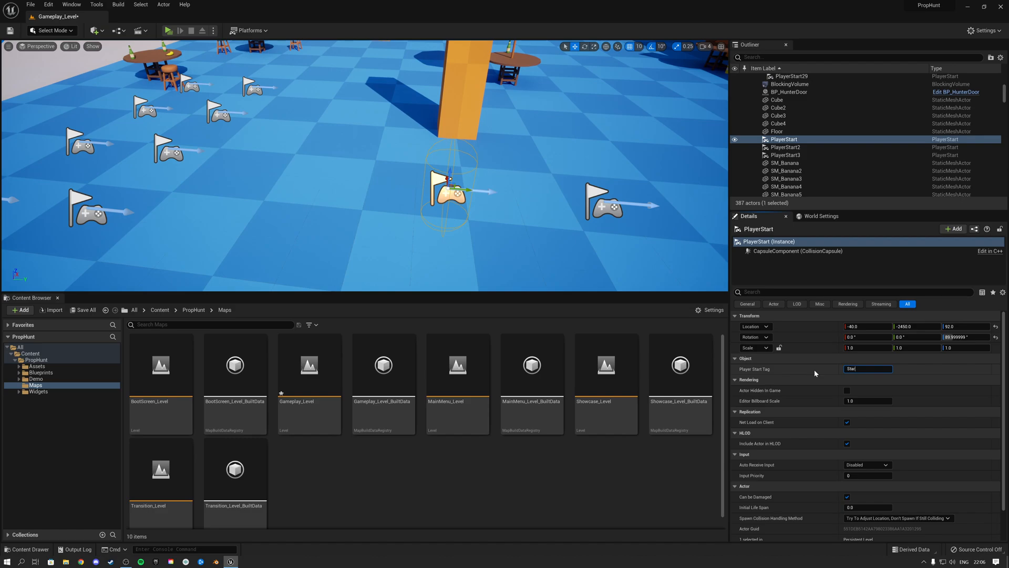
# Add an actor tag named Start to the first new player start, in its advanced actor settings
pyautogui.press('s')
pyautogui.moveTo(465, 202); pyautogui.dragTo(487, 194, button='right')
pyautogui.scroll(-2, 779, 400)
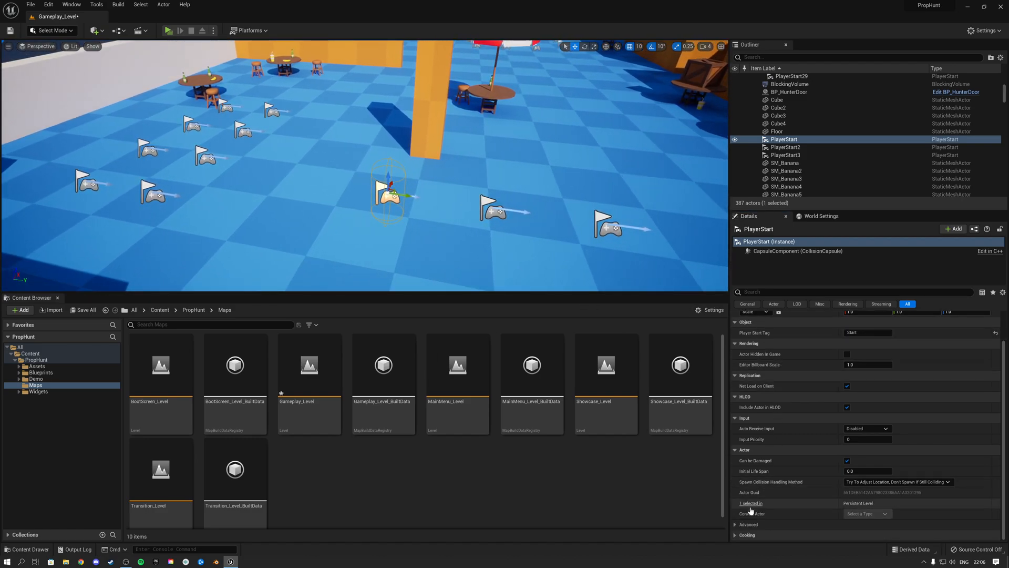
pyautogui.click(735, 525)
pyautogui.scroll(-3, 785, 490)
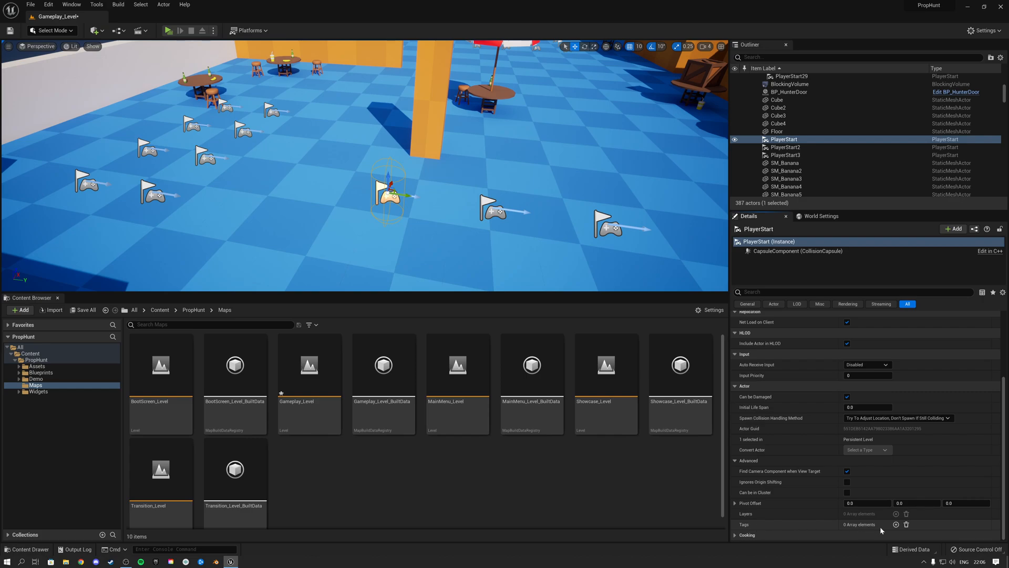
pyautogui.scroll(-1, 893, 526)
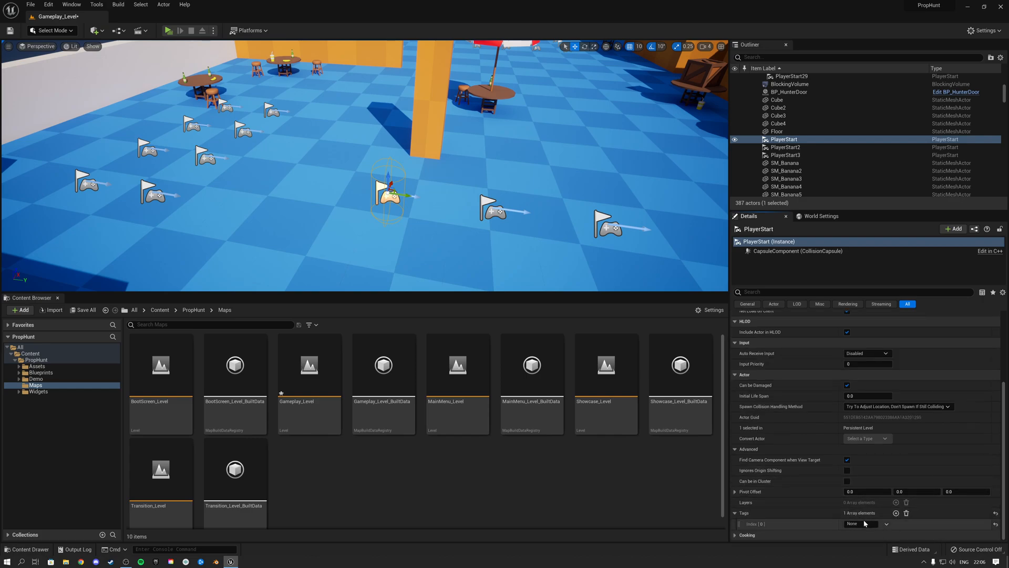
pyautogui.press('Return')
# Select an existing player start in the large hider group and examine its actor tag and Player Start Tag
pyautogui.moveTo(506, 231); pyautogui.dragTo(526, 222, button='right')
pyautogui.click(417, 202)
pyautogui.moveTo(418, 201)
pyautogui.mouseDown(button='right')
pyautogui.moveTo(419, 190)
pyautogui.moveTo(447, 195)
pyautogui.moveTo(426, 185)
pyautogui.mouseUp(button='right')
pyautogui.press('w')
pyautogui.click(342, 191)
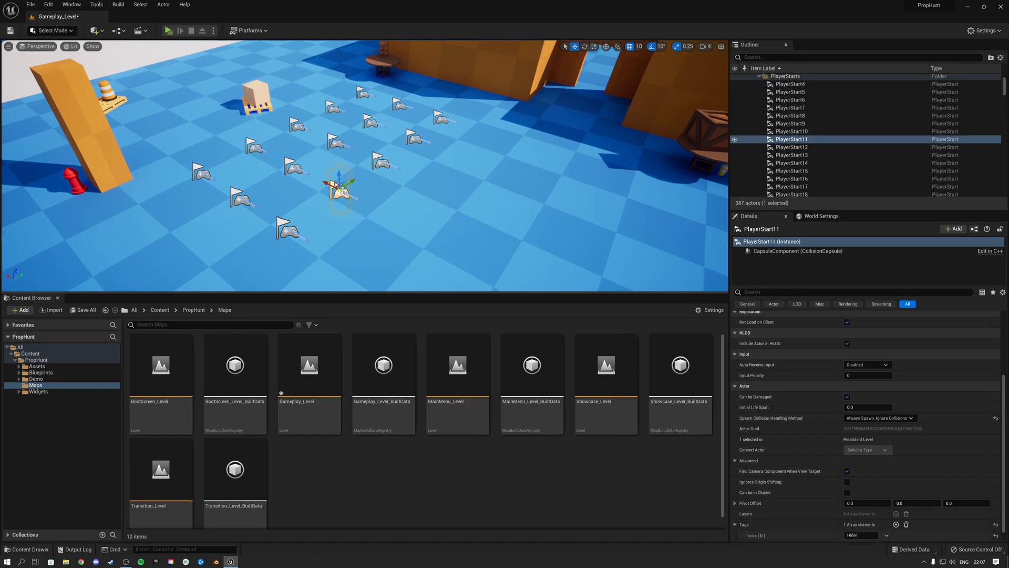
pyautogui.scroll(4, 1006, 462)
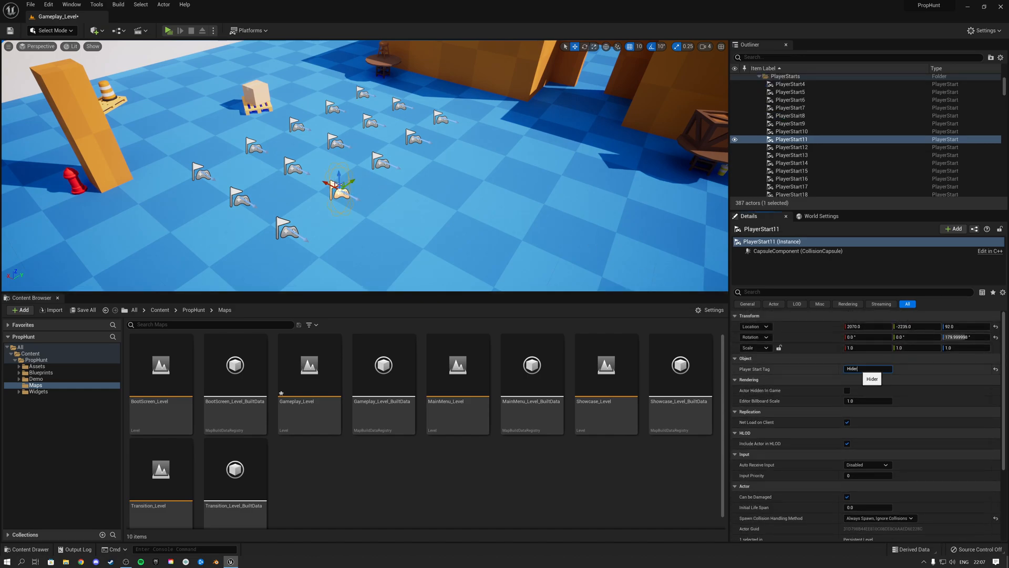
# Set the middle new player start's Player Start Tag to Hider and add a matching actor tag Hider
pyautogui.press('w')
pyautogui.moveTo(507, 205); pyautogui.dragTo(412, 187, button='right')
pyautogui.click(376, 180)
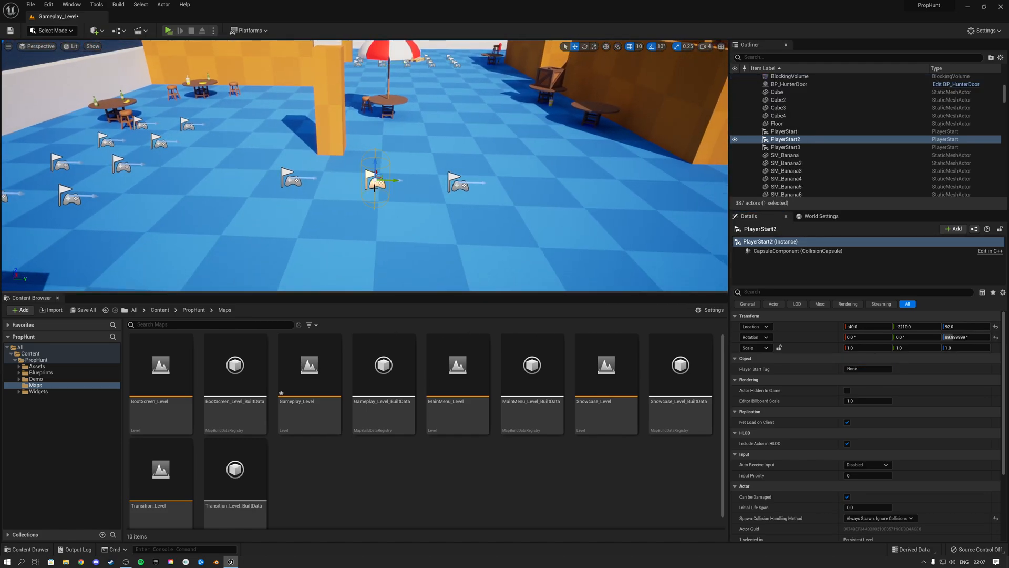
pyautogui.write('Hider')
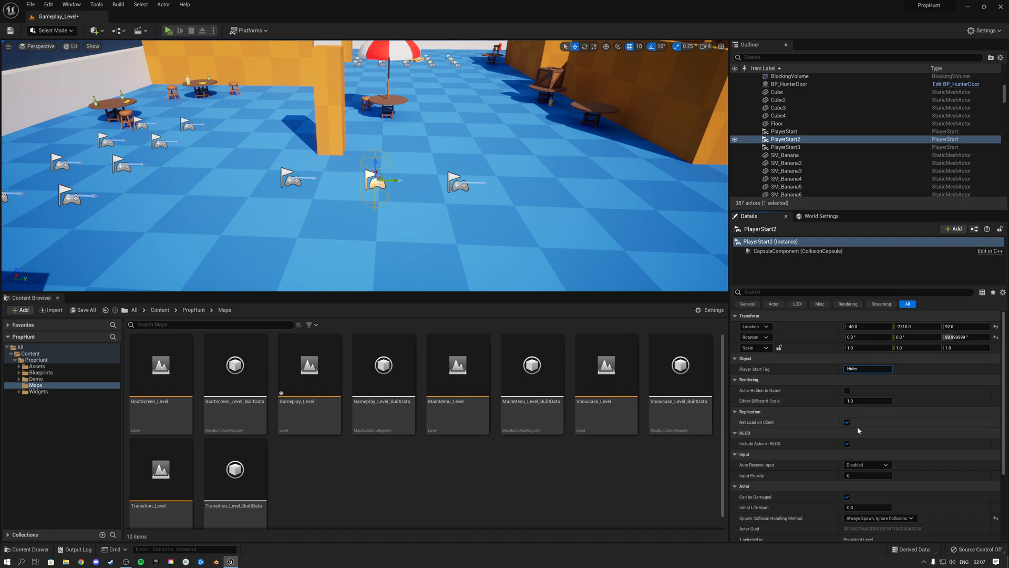
pyautogui.scroll(-5, 1005, 432)
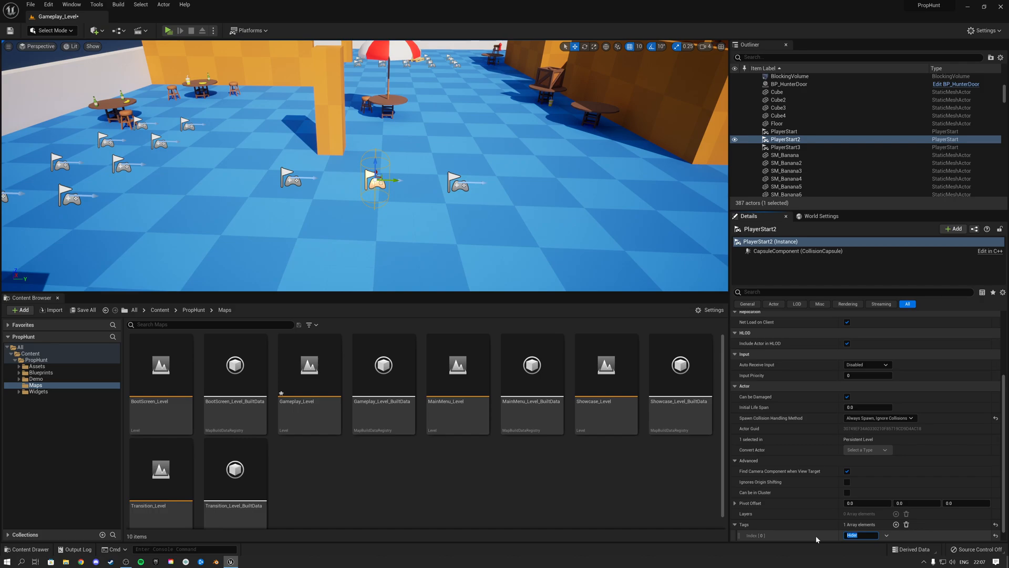
# Select the middle player start inside the walled hunter room and examine its actor tag and Player Start Tag
pyautogui.doubleClick(785, 147)
pyautogui.moveTo(368, 168); pyautogui.dragTo(483, 174, button='right')
pyautogui.press('w')
pyautogui.press('s')
pyautogui.press('w')
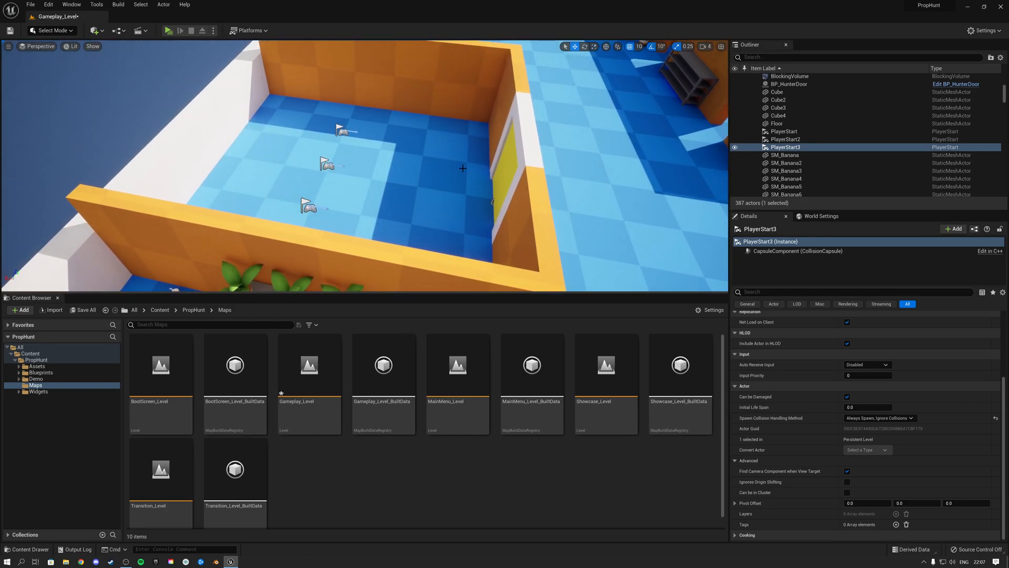
pyautogui.click(328, 166)
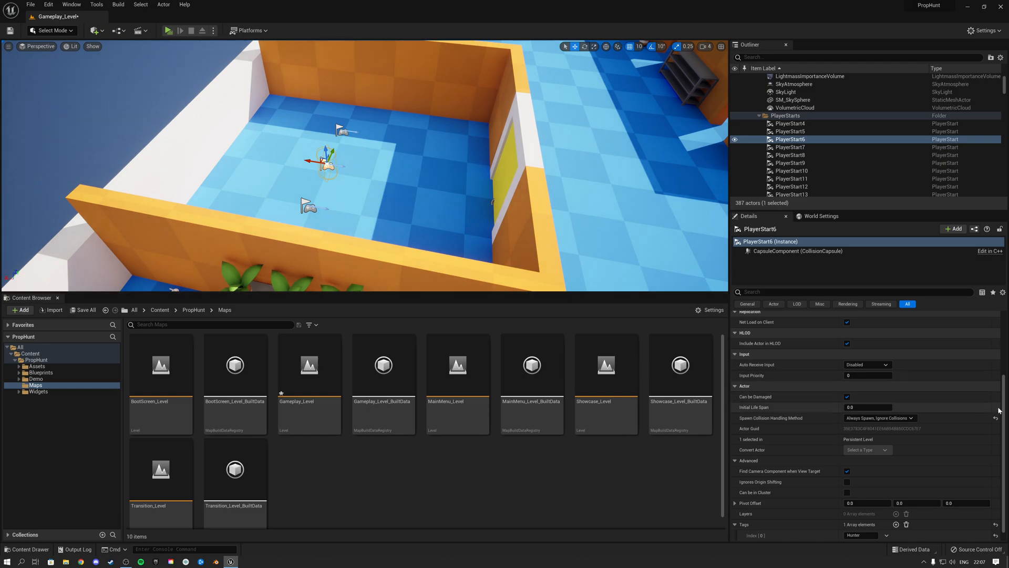
pyautogui.scroll(5, 867, 394)
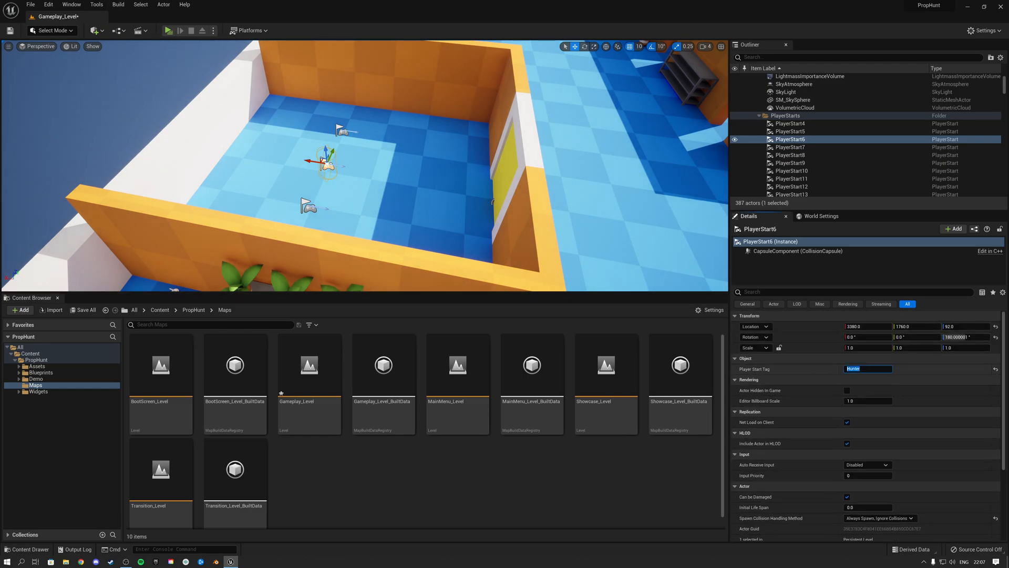
# Set the third new player start's Player Start Tag to Hunter and add a matching actor tag Hunter
pyautogui.moveTo(568, 210); pyautogui.dragTo(696, 181, button='right')
pyautogui.click(328, 189)
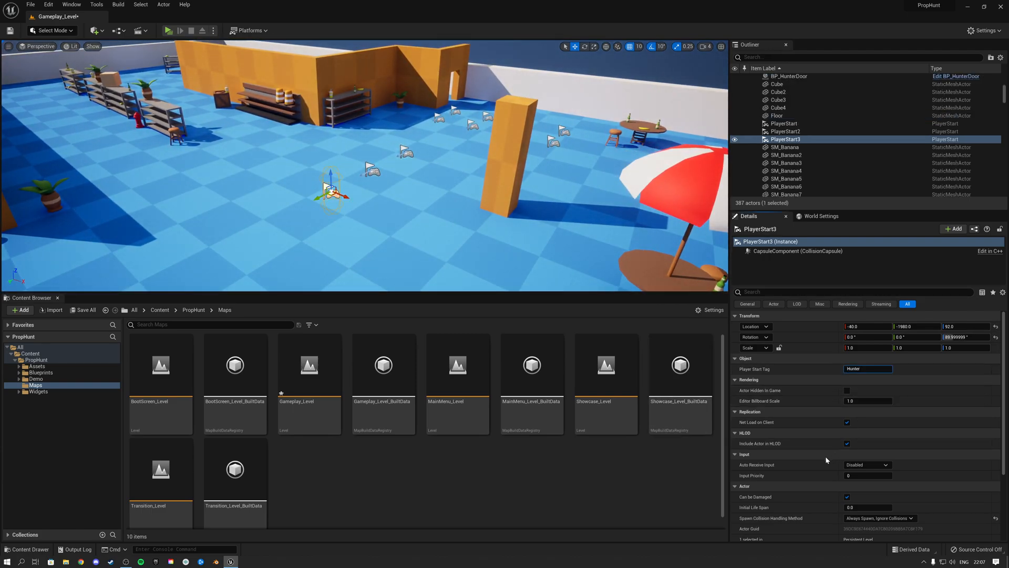
pyautogui.scroll(-4, 828, 457)
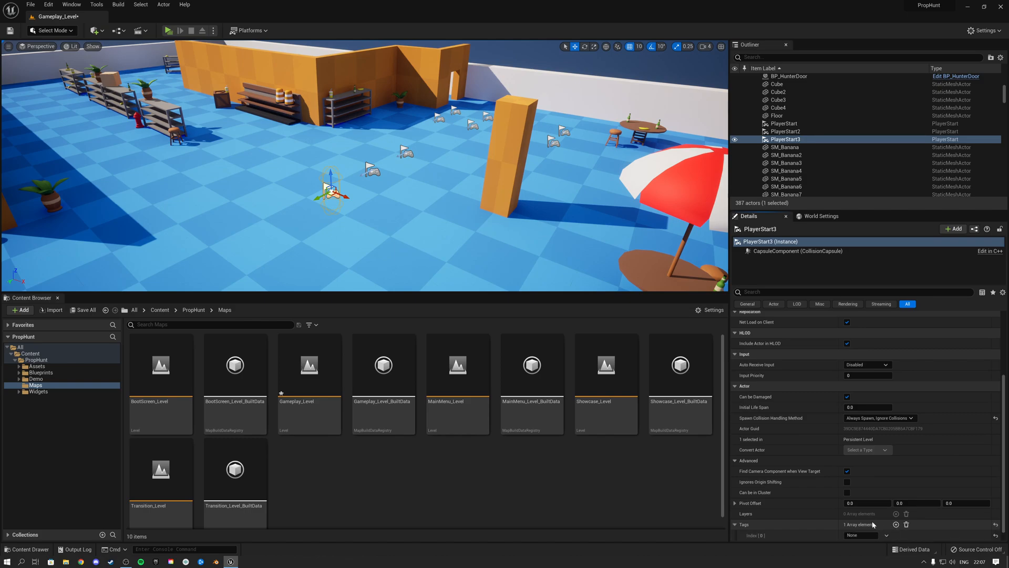
pyautogui.scroll(-1, 882, 525)
pyautogui.click(867, 524)
pyautogui.press('Return')
# Shift the first two new player starts to other spots on the open floor and delete all three
pyautogui.moveTo(436, 210); pyautogui.dragTo(531, 221, button='right')
pyautogui.moveTo(340, 181); pyautogui.dragTo(425, 215, button='right')
pyautogui.click(299, 188)
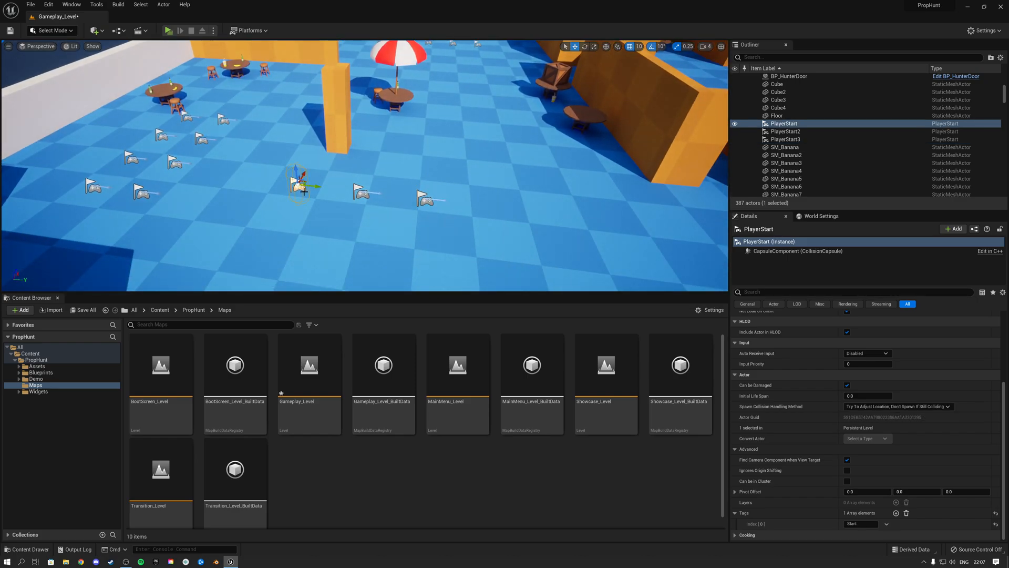
pyautogui.click(360, 194)
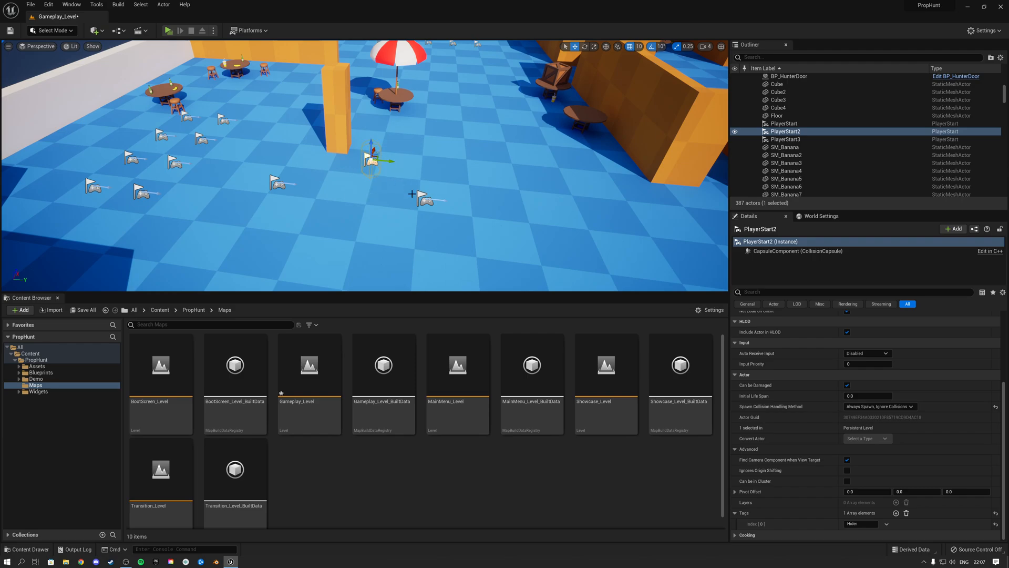
pyautogui.click(427, 201)
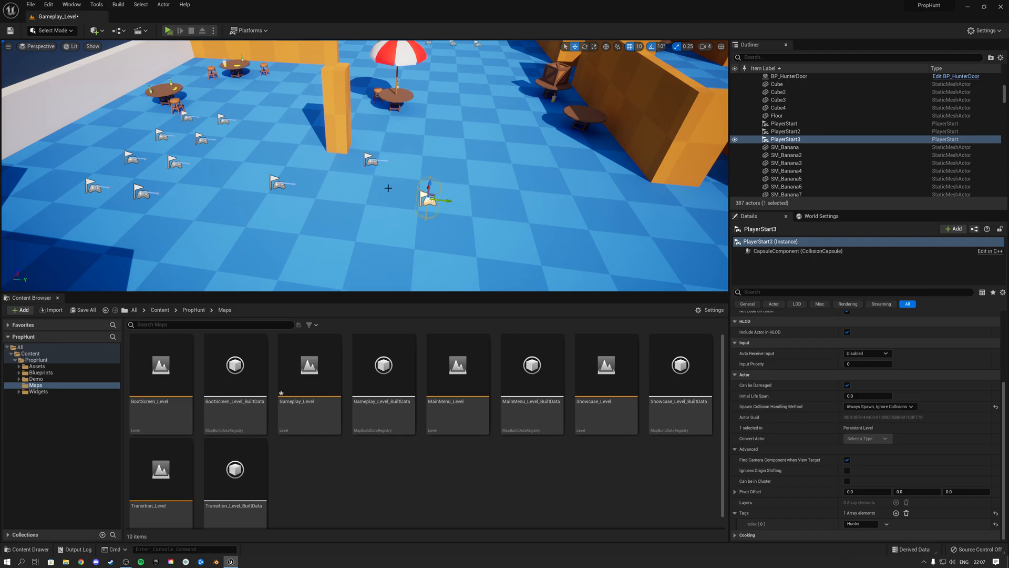
pyautogui.press('Delete')
# Select the yellow hunter door at the entrance of the walled hunter room to identify its actor
pyautogui.moveTo(351, 181); pyautogui.dragTo(335, 151, button='right')
pyautogui.press('s')
pyautogui.press('w')
pyautogui.moveTo(418, 221); pyautogui.dragTo(306, 191, button='right')
pyautogui.press('w')
pyautogui.press('w')
pyautogui.moveTo(291, 241); pyautogui.dragTo(349, 162, button='right')
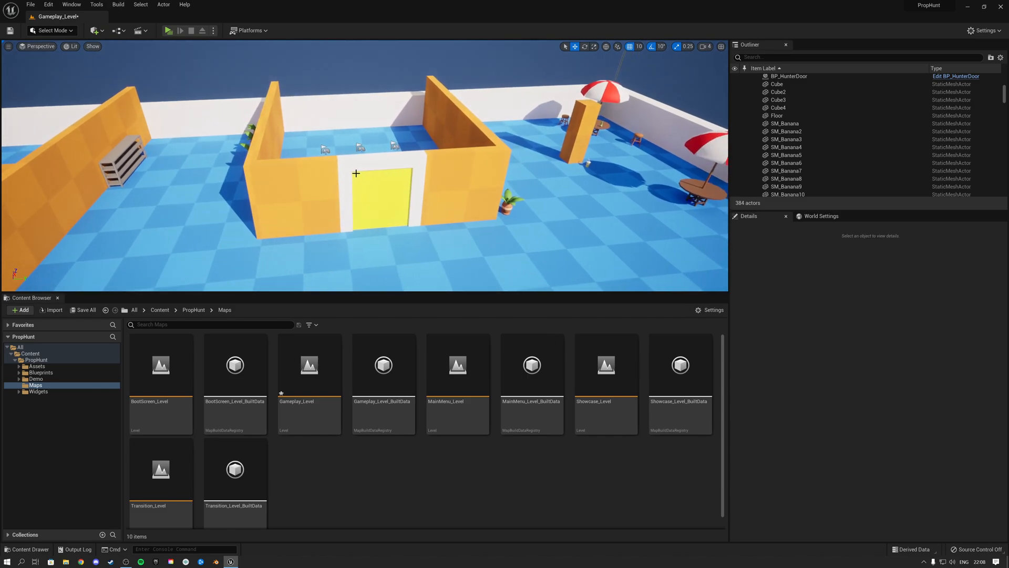
pyautogui.click(347, 195)
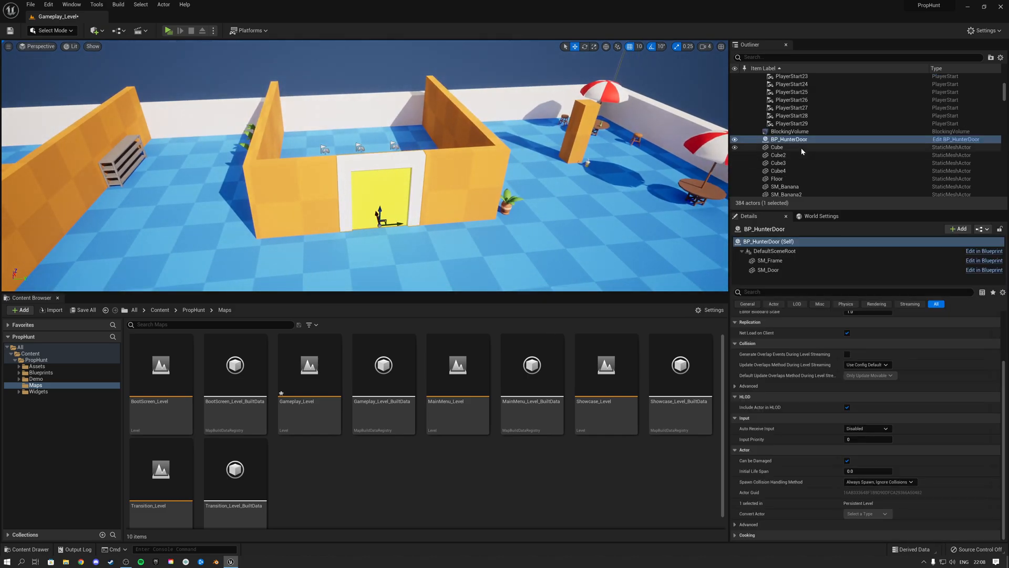
# Show the contents of the Blueprints/Core/Gameplay/Actors folder
pyautogui.click(19, 372)
pyautogui.click(22, 379)
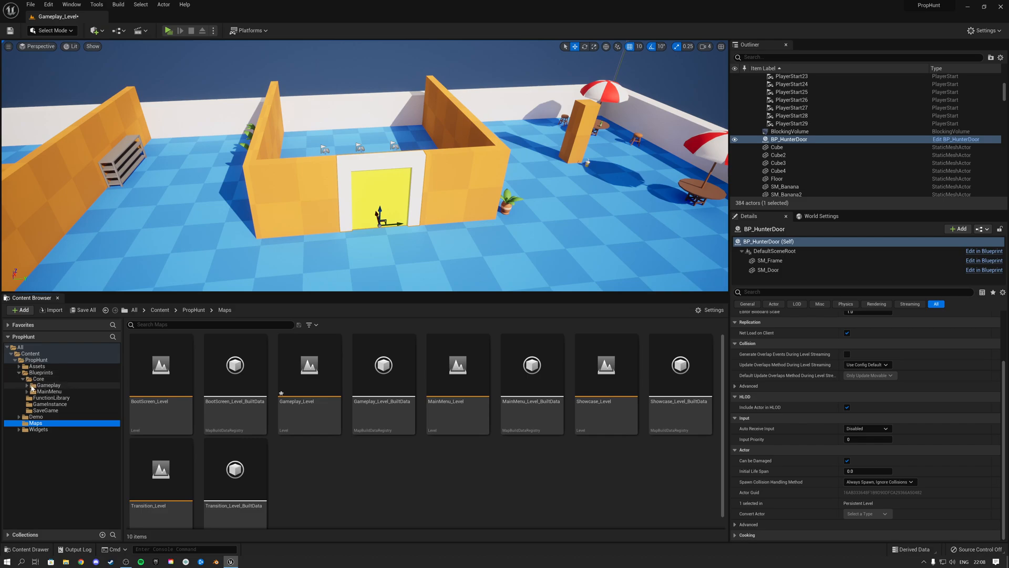
pyautogui.click(26, 385)
pyautogui.click(48, 392)
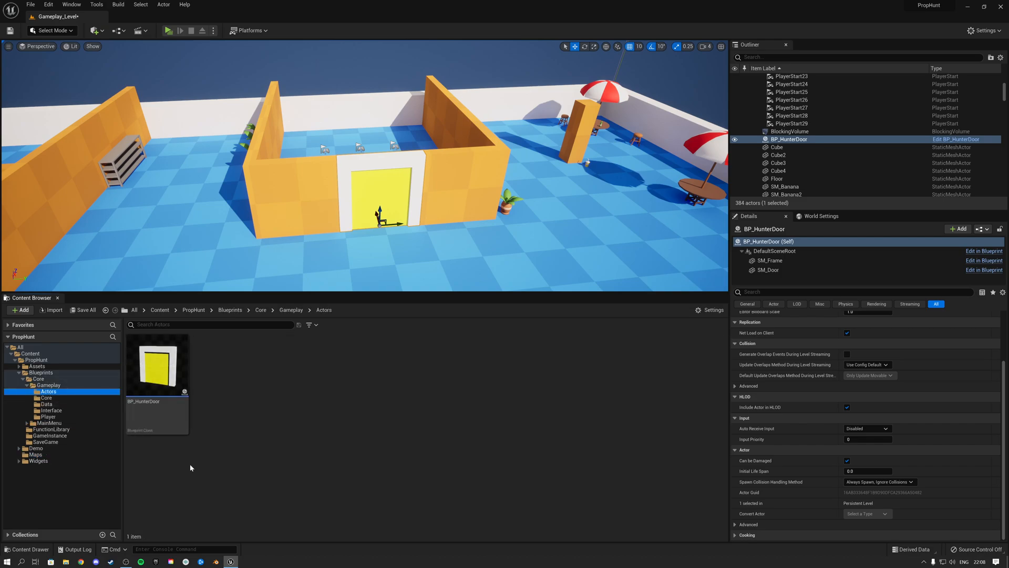
# Place a second BP_HunterDoor on the floor in front of the hunter room and delete it again
pyautogui.moveTo(161, 378); pyautogui.dragTo(445, 250)
pyautogui.moveTo(445, 250); pyautogui.dragTo(526, 268, button='right')
pyautogui.moveTo(415, 183); pyautogui.dragTo(444, 176, button='right')
pyautogui.press('w')
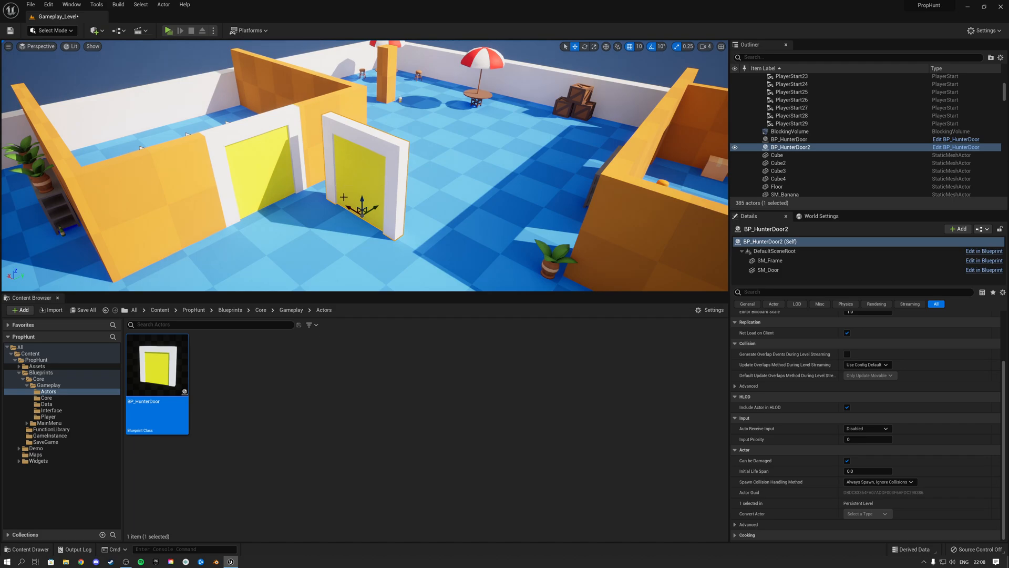
pyautogui.press('Delete')
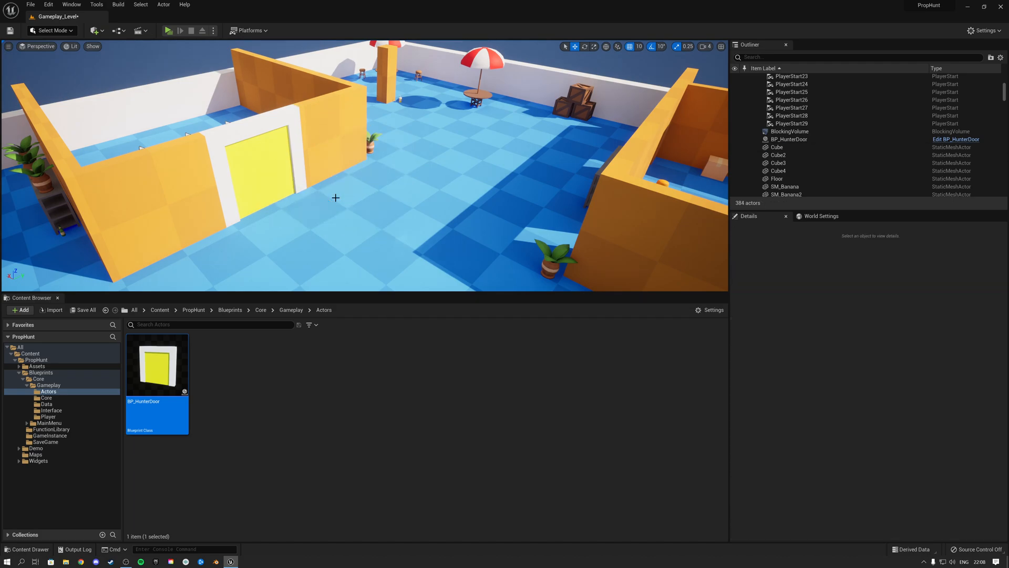
pyautogui.click(27, 386)
pyautogui.click(23, 378)
pyautogui.press('w')
pyautogui.moveTo(412, 223)
pyautogui.mouseDown(button='right')
pyautogui.moveTo(258, 226)
pyautogui.moveTo(405, 225)
pyautogui.mouseUp(button='right')
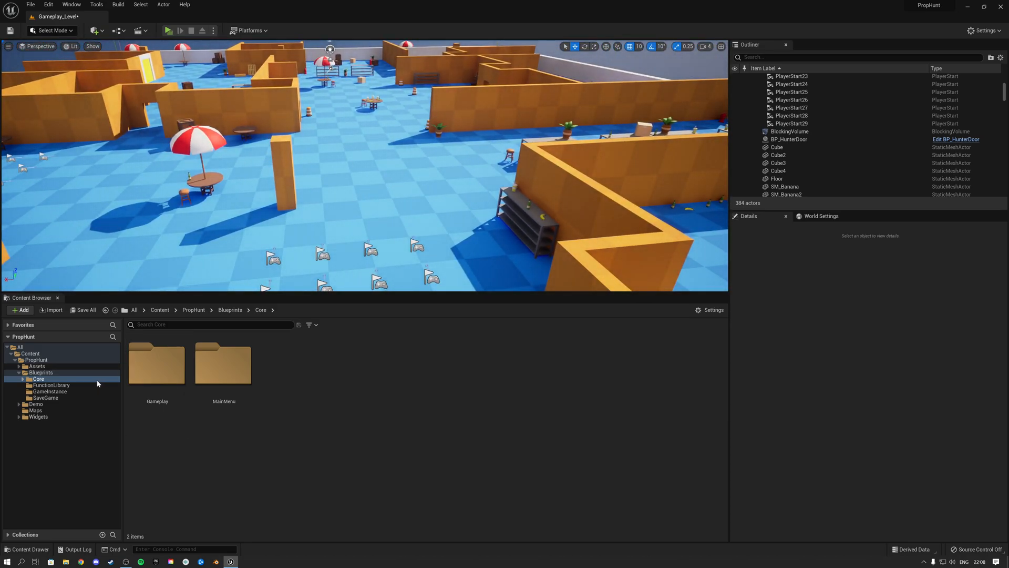
# Open the BP_GS_Gameplay blueprint from Blueprints/Core/Gameplay/Core and dock its editor beside the level
pyautogui.click(24, 379)
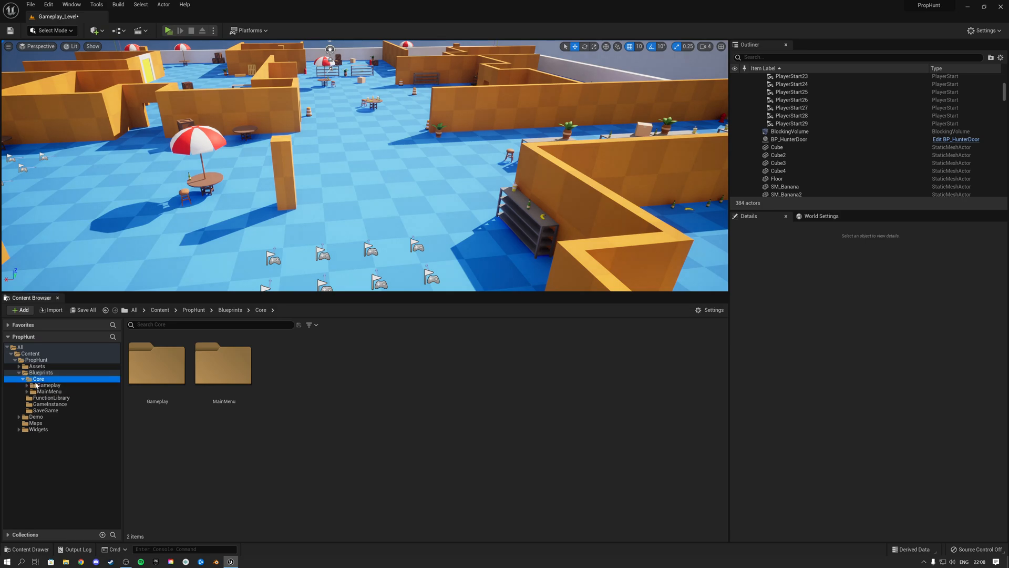
pyautogui.click(42, 387)
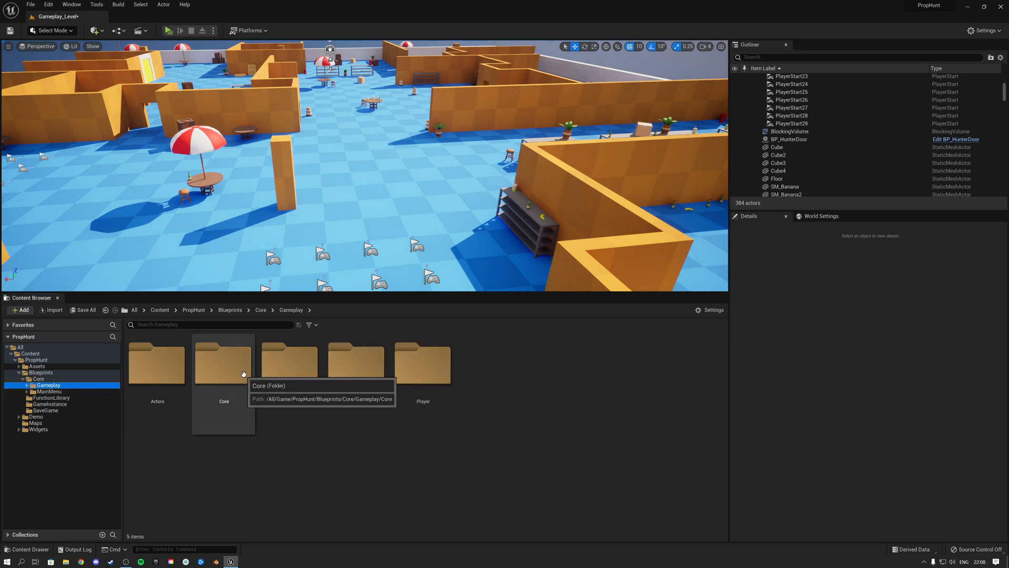
pyautogui.doubleClick(223, 362)
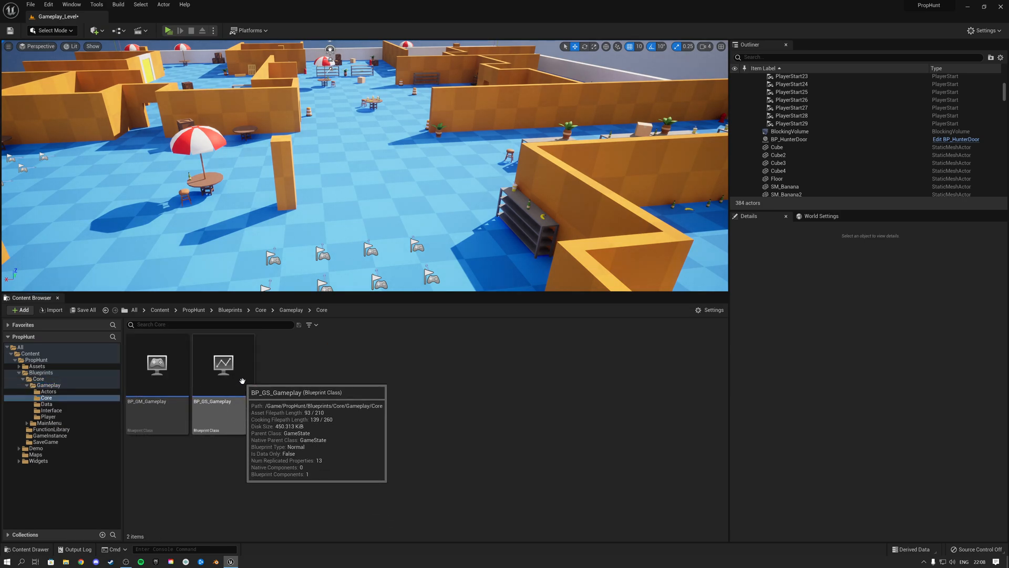
pyautogui.click(243, 382)
pyautogui.doubleClick(243, 383)
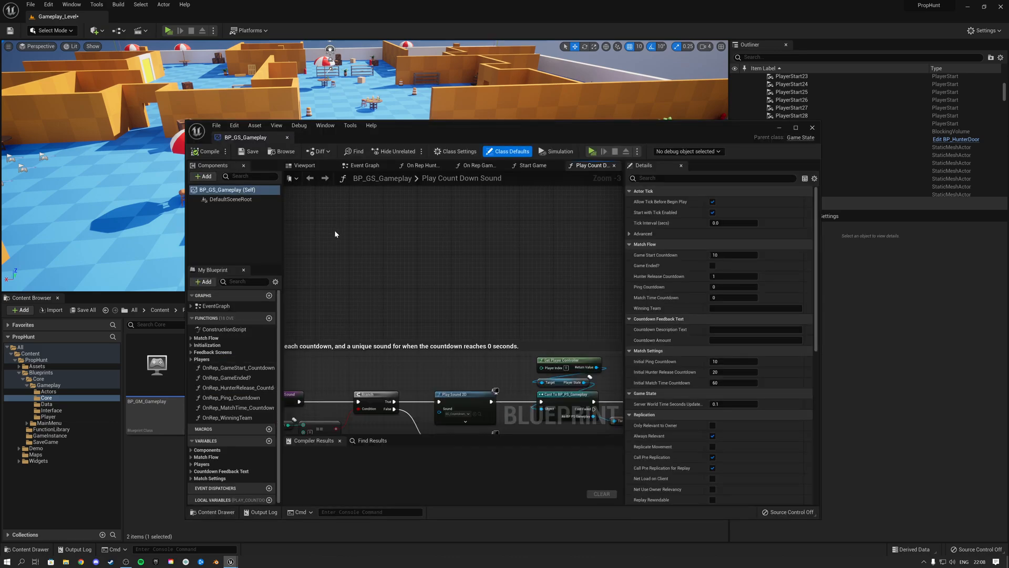
pyautogui.moveTo(251, 138); pyautogui.dragTo(148, 20)
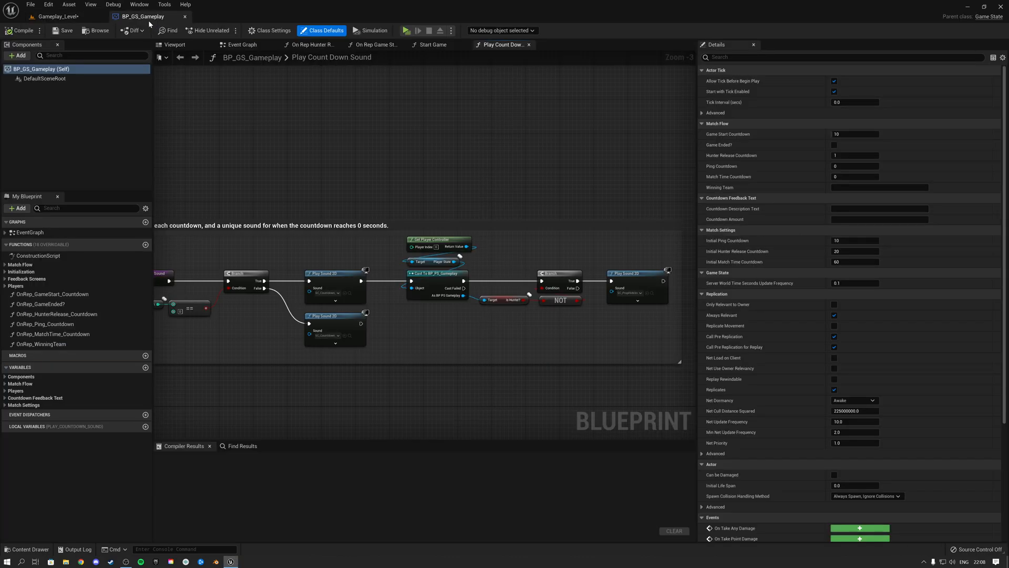
# Show the blueprint's Event Graph and close the other open function graphs
pyautogui.rightClick(242, 46)
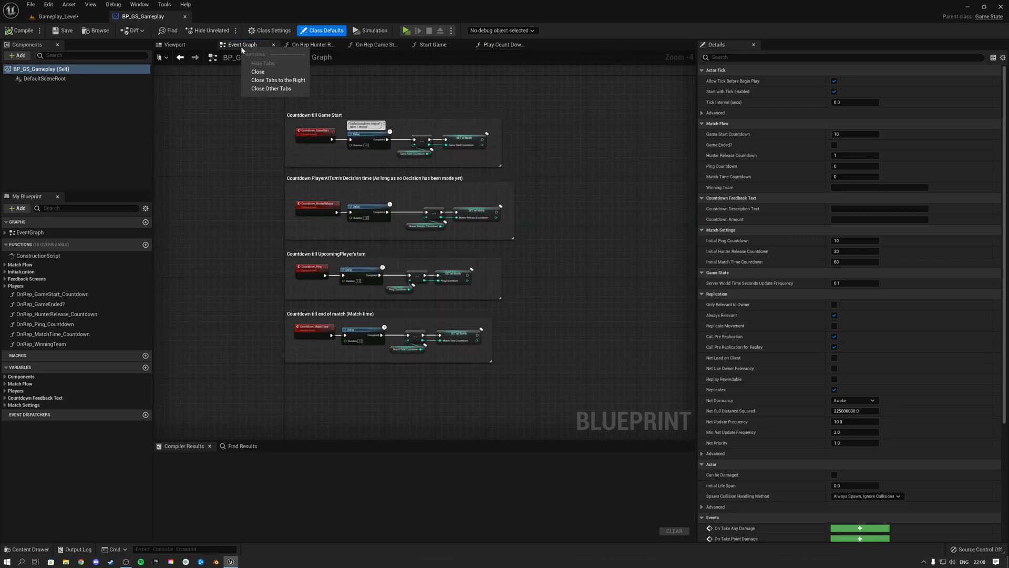
pyautogui.click(265, 87)
pyautogui.moveTo(247, 257); pyautogui.dragTo(178, 290, button='right')
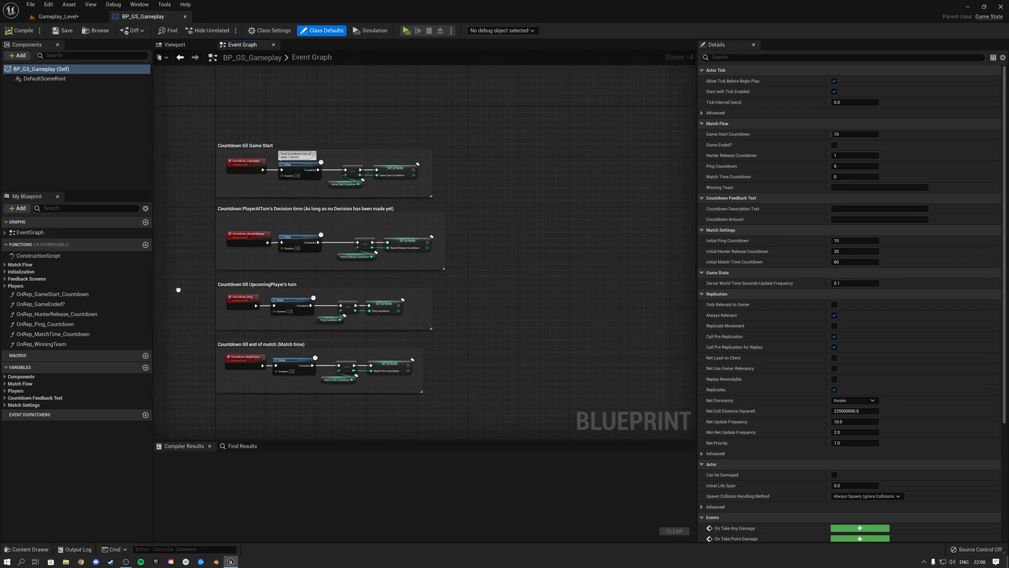
# Examine the Game Start Countdown variable and its set node in the Countdown till Game Start section
pyautogui.scroll(1, 250, 174)
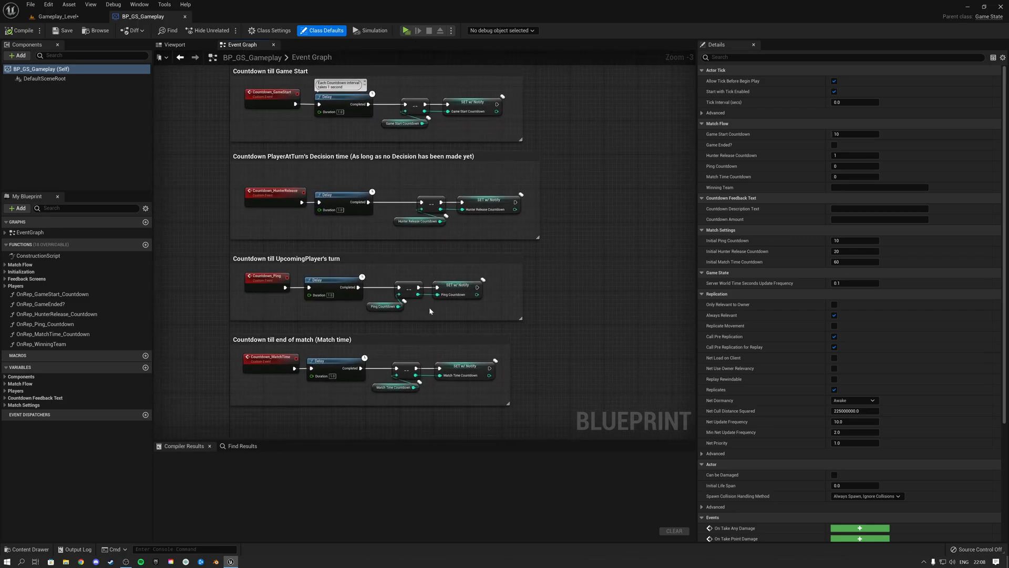
pyautogui.click(475, 112)
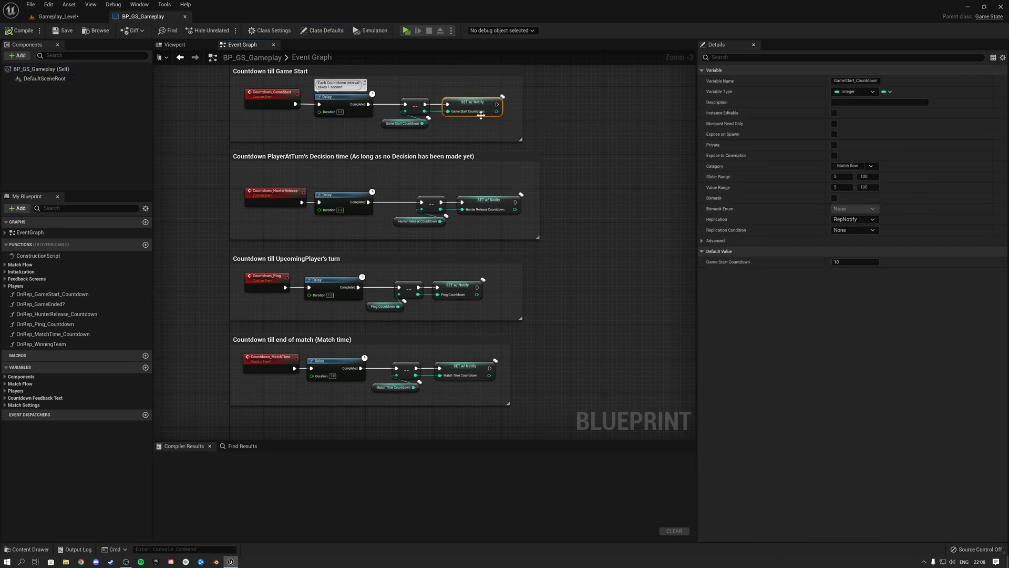
pyautogui.scroll(2, 441, 226)
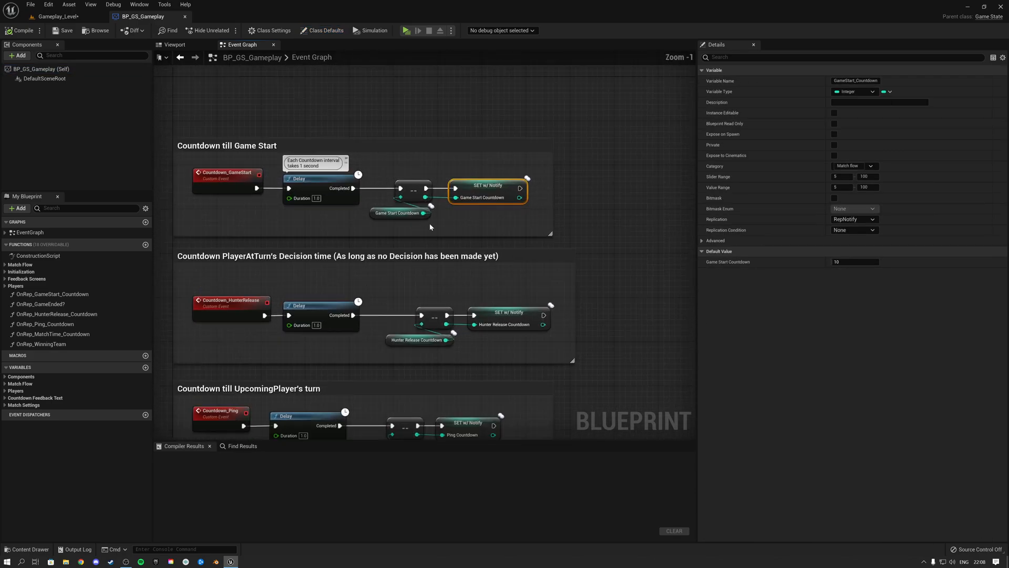
pyautogui.click(383, 218)
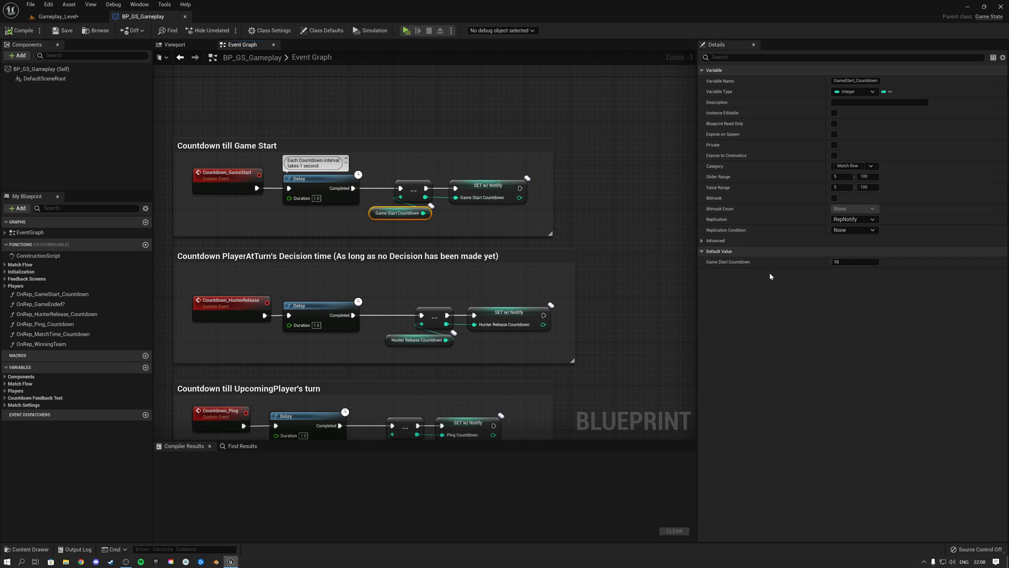
pyautogui.click(460, 227)
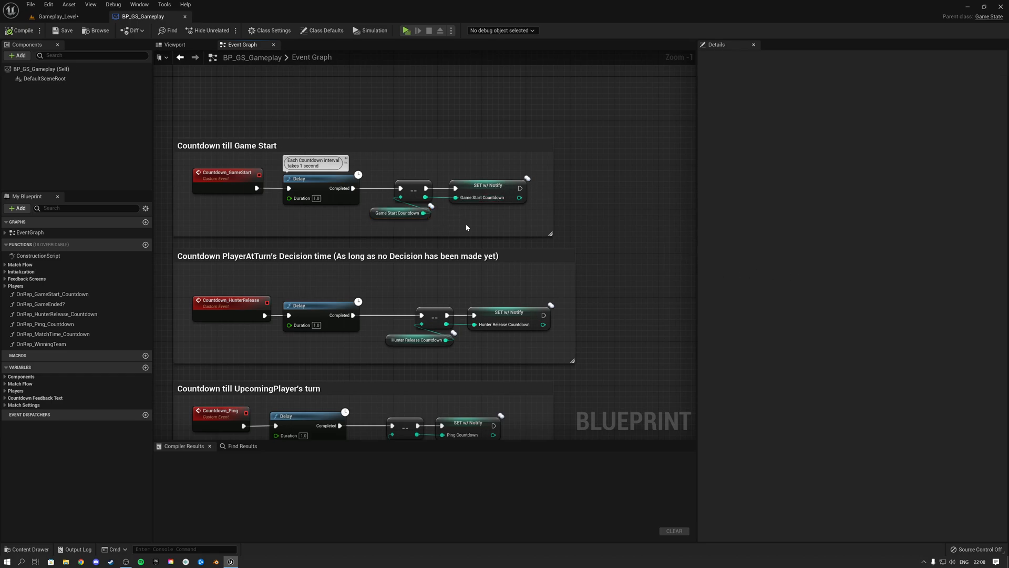
# View the default value and replication settings of the GameStart_Countdown variable used by the Game Start decrement nodes
pyautogui.click(428, 216)
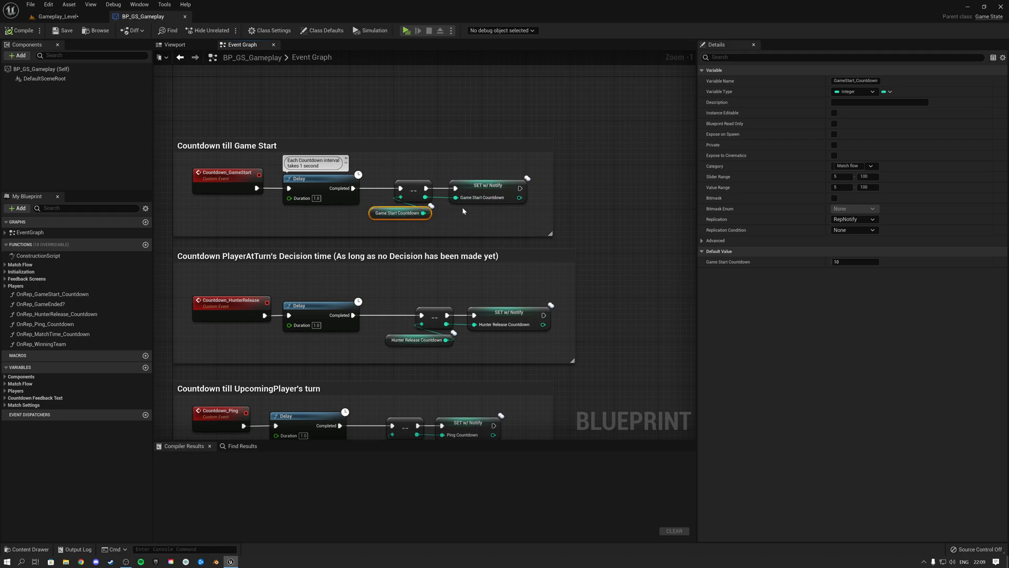
pyautogui.moveTo(495, 224); pyautogui.dragTo(413, 186)
pyautogui.click(399, 212)
# Examine the Hunter Release Countdown decrement and set nodes in the Countdown PlayerAtTurn's Decision time section
pyautogui.moveTo(572, 331); pyautogui.dragTo(621, 206, button='right')
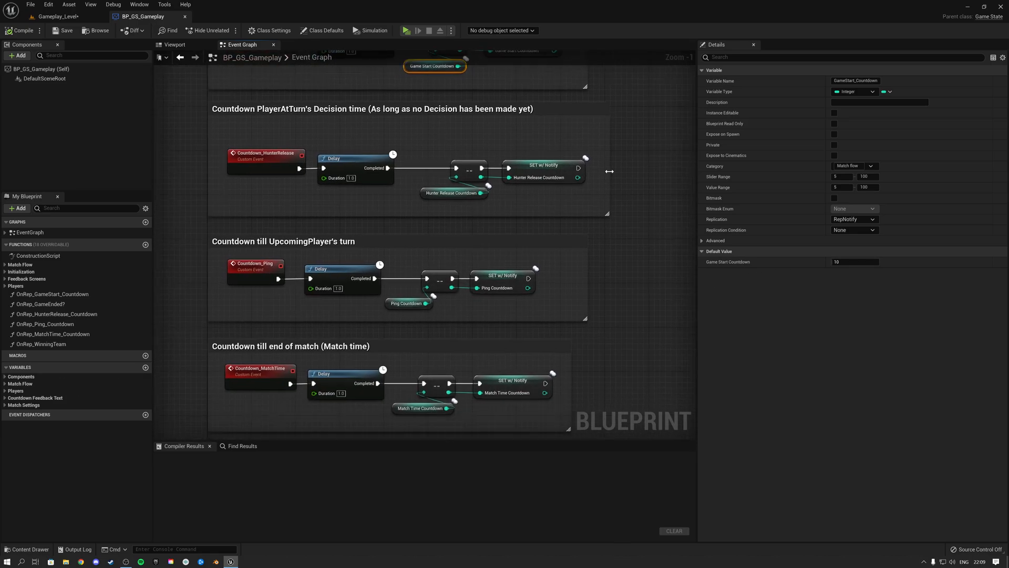
pyautogui.click(621, 206)
pyautogui.scroll(-1, 625, 209)
pyautogui.moveTo(434, 154); pyautogui.dragTo(422, 149)
pyautogui.moveTo(532, 131); pyautogui.dragTo(513, 246, button='right')
pyautogui.moveTo(488, 205); pyautogui.dragTo(404, 160)
pyautogui.moveTo(516, 249); pyautogui.dragTo(503, 182, button='right')
pyautogui.moveTo(490, 233); pyautogui.dragTo(412, 202)
pyautogui.moveTo(485, 231); pyautogui.dragTo(485, 211, button='right')
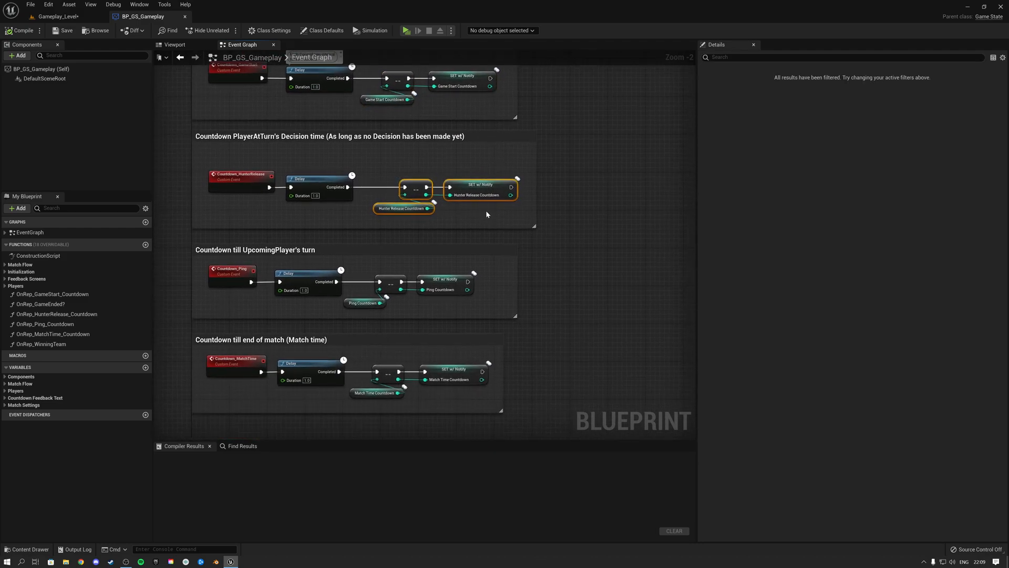
# Return to Gameplay_Level, select BP_HunterDoor and focus the view on it
pyautogui.click(57, 17)
pyautogui.moveTo(397, 151); pyautogui.dragTo(310, 132, button='right')
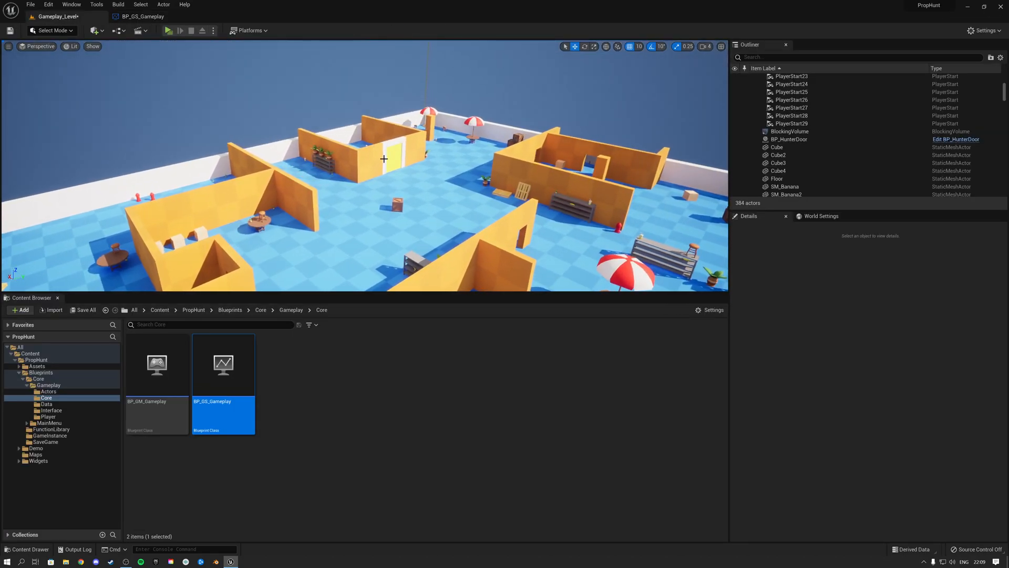
pyautogui.click(389, 153)
pyautogui.press('f')
pyautogui.moveTo(389, 153); pyautogui.dragTo(452, 169, button='right')
# Return to BP_GS_Gameplay and view the default value of Initial_HunterRelease_Countdown among the Match Settings variables
pyautogui.click(143, 17)
pyautogui.click(471, 207)
pyautogui.click(486, 206)
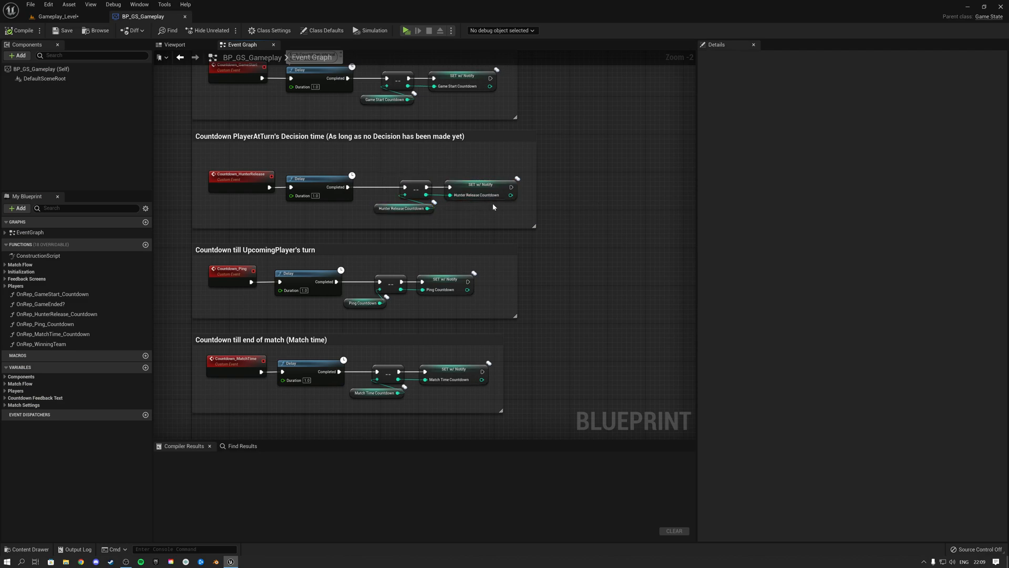
pyautogui.click(5, 406)
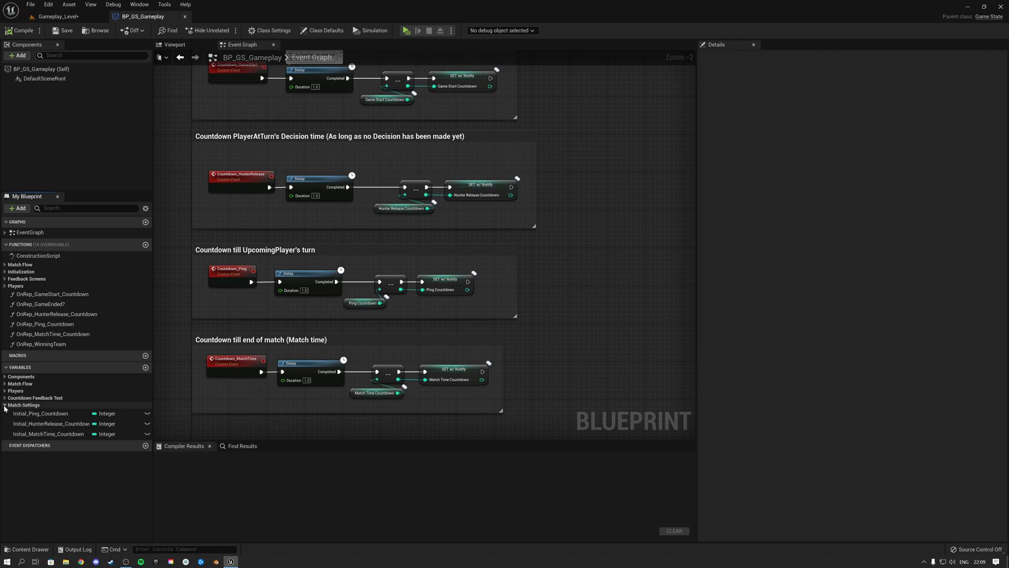
pyautogui.click(33, 424)
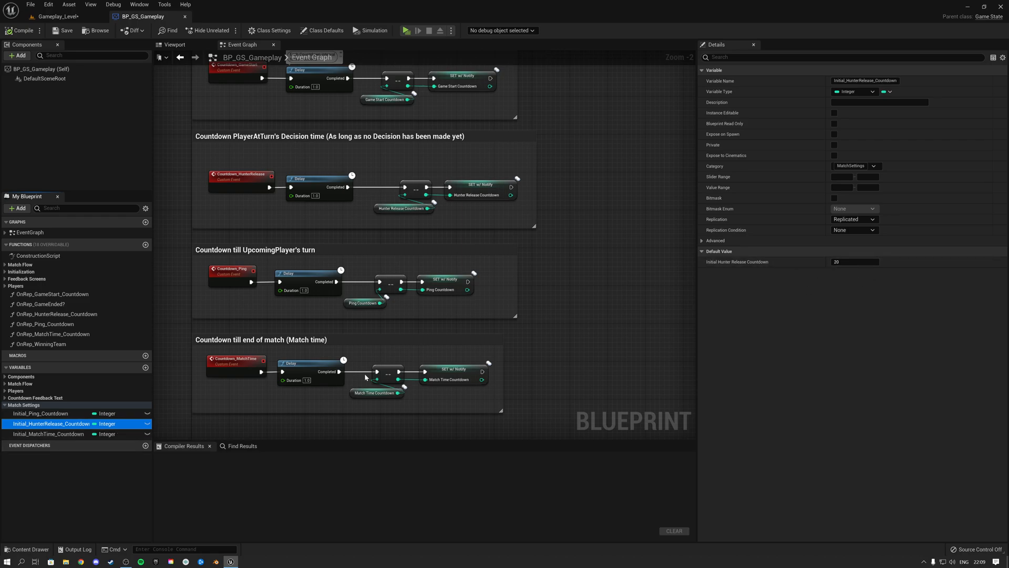
# Highlight the Countdown till UpcomingPlayer's turn section and view the default value of Initial_Ping_Countdown
pyautogui.moveTo(570, 325); pyautogui.dragTo(177, 238)
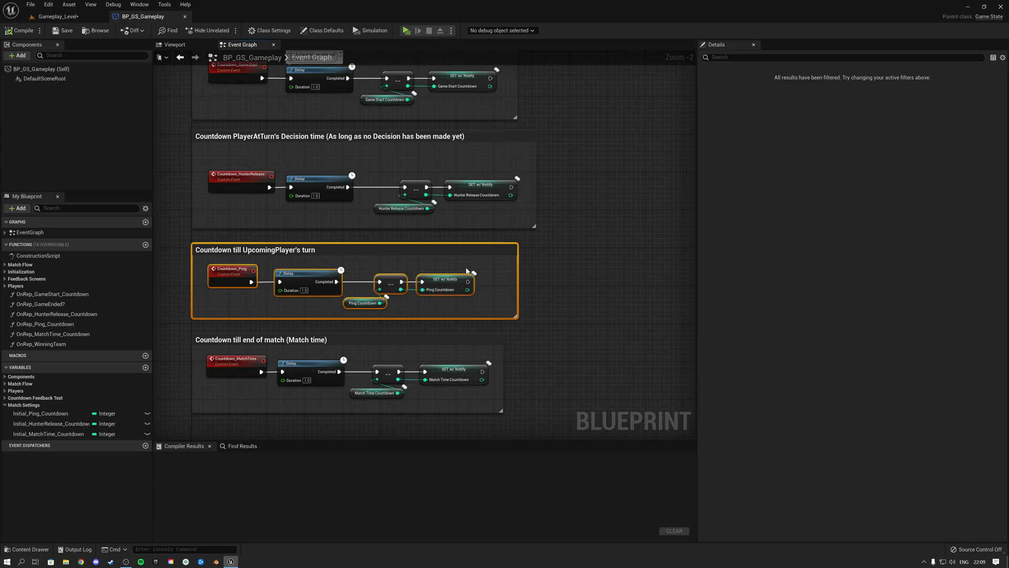
pyautogui.click(593, 284)
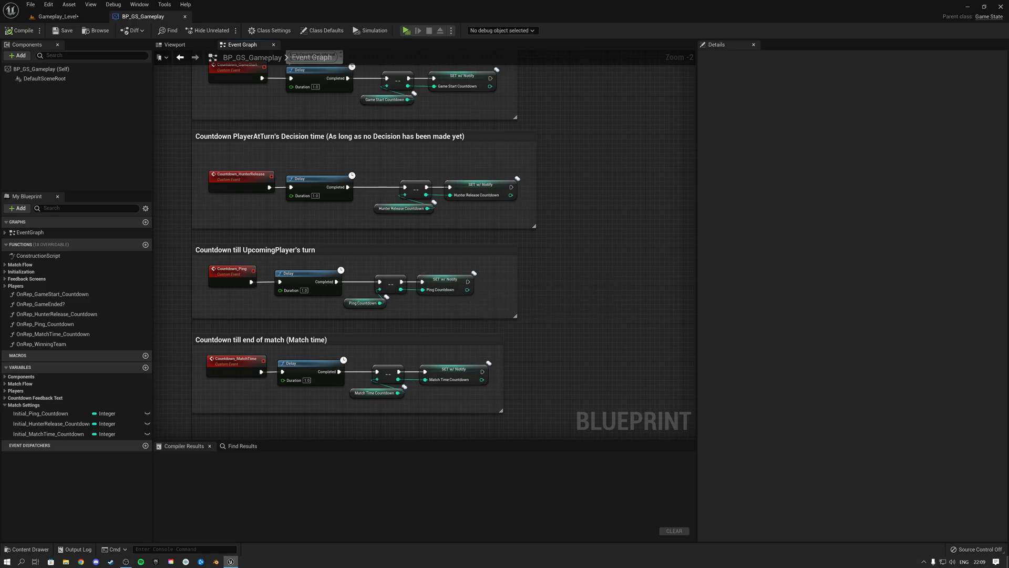
pyautogui.click(23, 414)
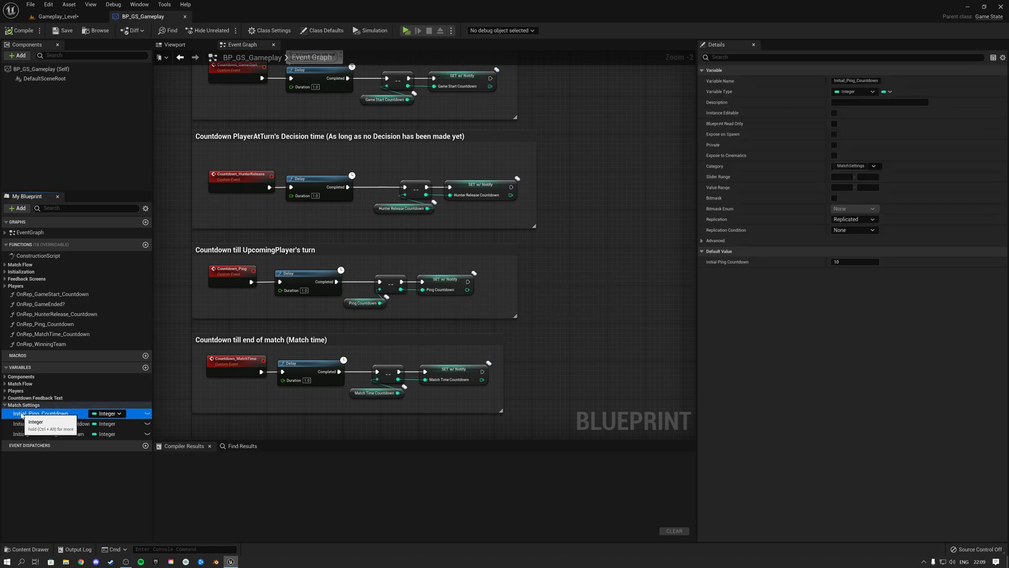
# Examine the Countdown till end of match section and view the default value of Initial_MatchTime_Countdown
pyautogui.moveTo(525, 351); pyautogui.dragTo(576, 306, button='right')
pyautogui.moveTo(550, 373); pyautogui.dragTo(203, 280)
pyautogui.click(506, 344)
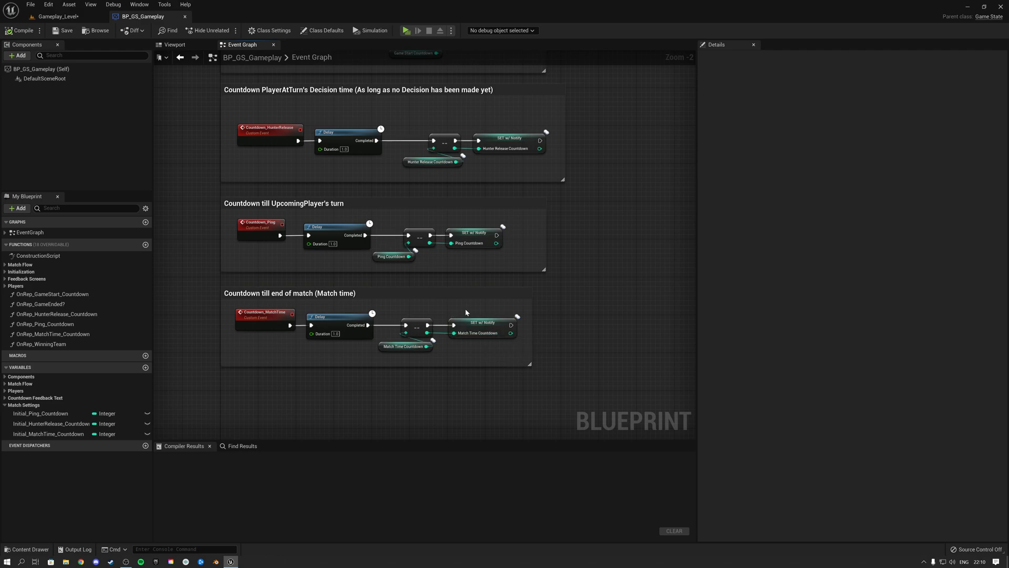
pyautogui.moveTo(500, 357); pyautogui.dragTo(394, 306)
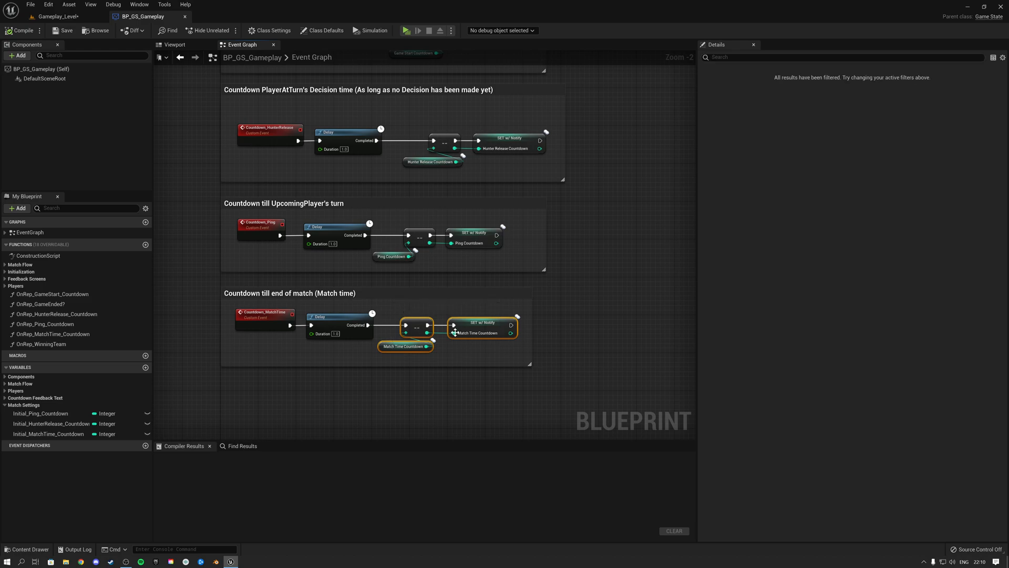
pyautogui.click(490, 360)
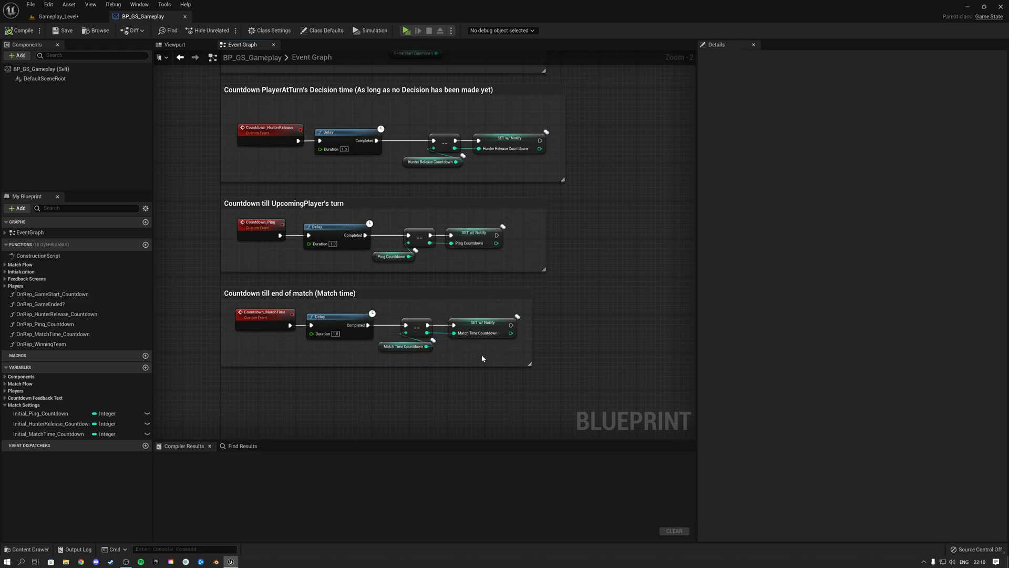
pyautogui.moveTo(493, 361); pyautogui.dragTo(290, 288)
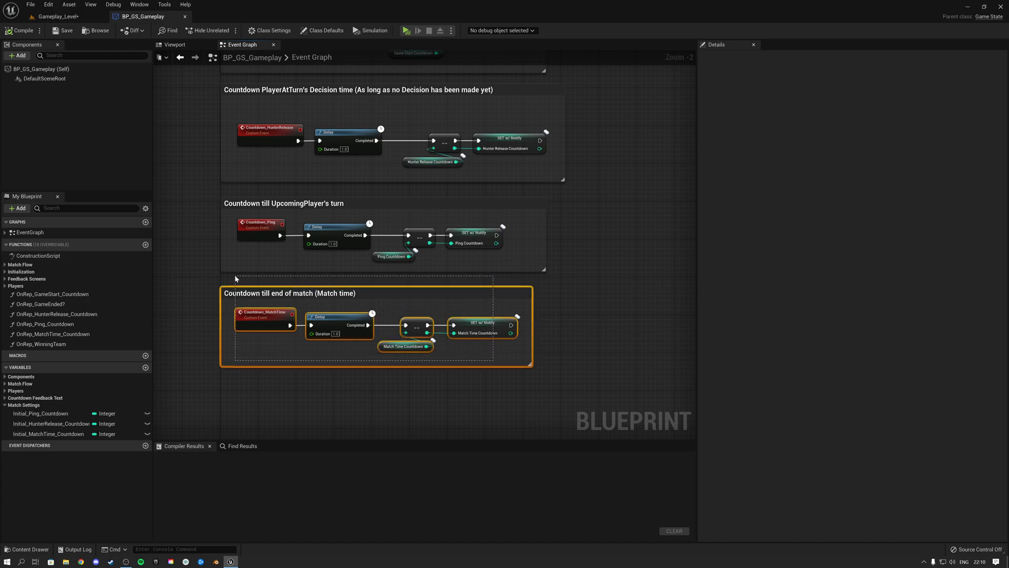
pyautogui.click(544, 307)
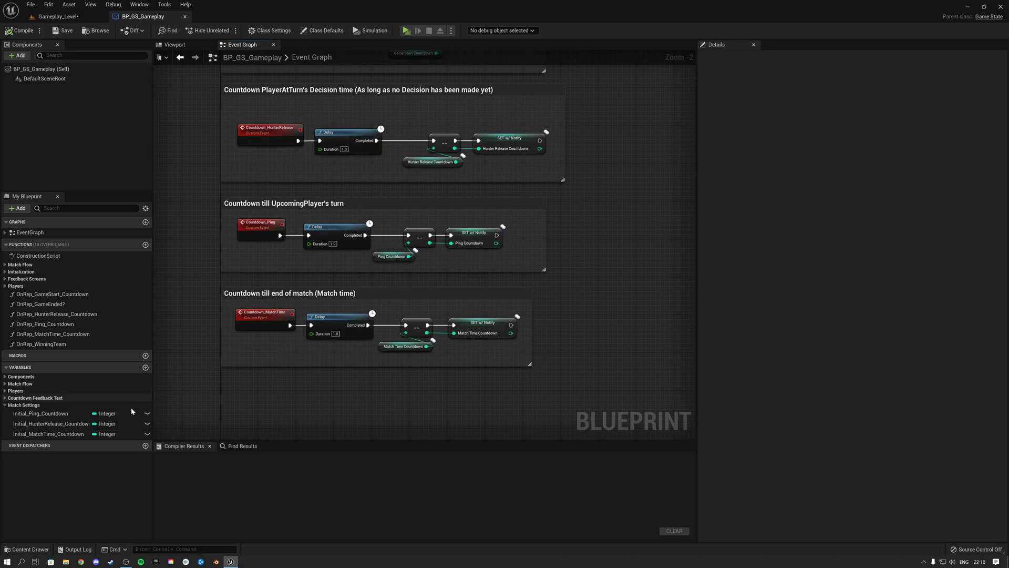
pyautogui.click(470, 325)
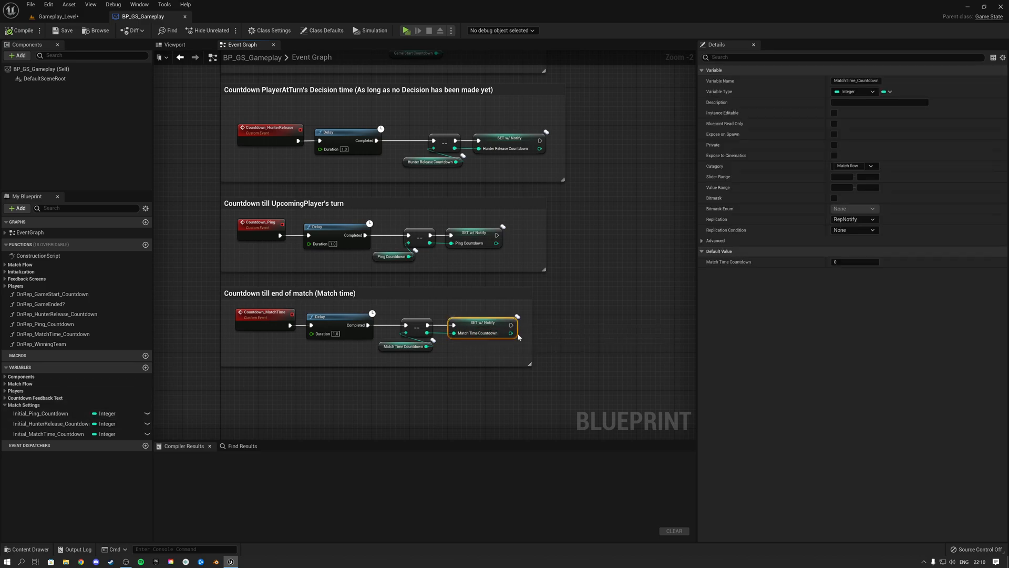
pyautogui.click(50, 433)
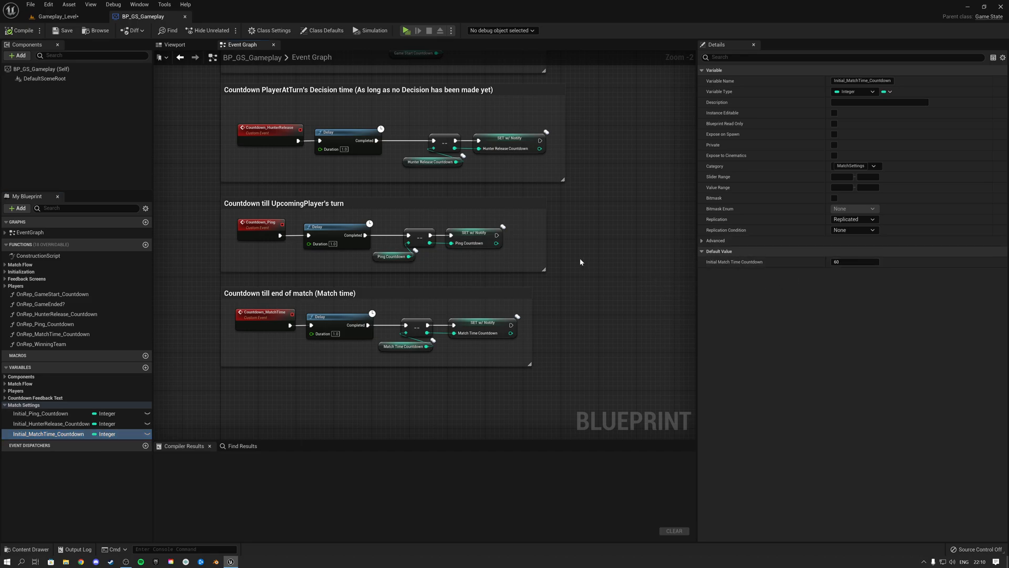
# Show all four countdown sections at once and close the BP_GS_Gameplay blueprint
pyautogui.scroll(-3, 592, 245)
pyautogui.scroll(1, 514, 265)
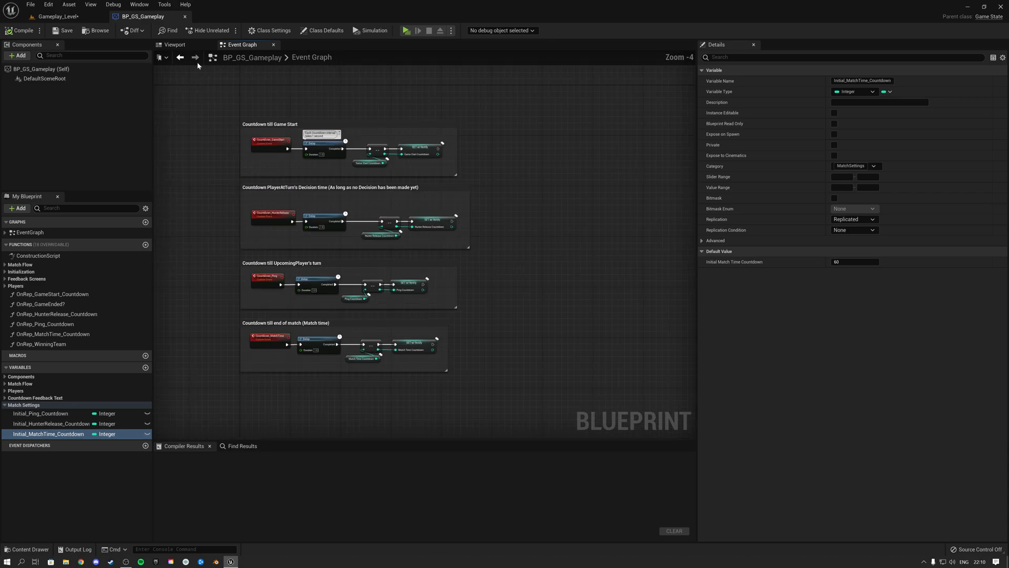
pyautogui.click(184, 16)
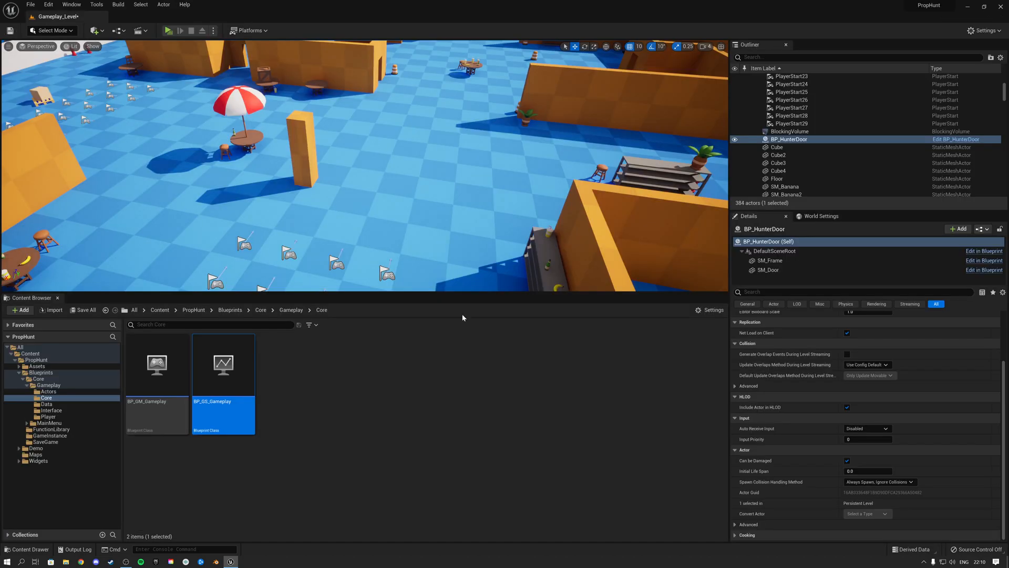
# Look over the level's layout of walls, props and player starts around the orange pillar near the beach umbrella
pyautogui.moveTo(365, 165); pyautogui.dragTo(436, 164, button='right')
pyautogui.press('s')
pyautogui.press('w')
pyautogui.click(359, 169)
pyautogui.press('s')
pyautogui.press('w')
pyautogui.press('s')
pyautogui.click(338, 153)
pyautogui.moveTo(375, 210); pyautogui.dragTo(375, 211, button='right')
pyautogui.press('s')
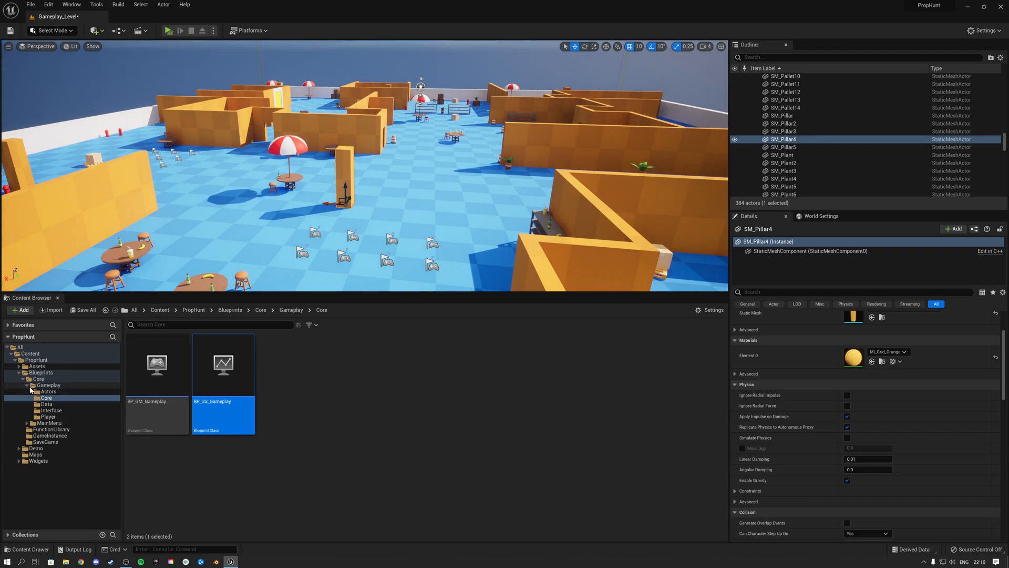
# Collapse the Blueprints folder and browse the prop meshes in Assets/Level/Props
pyautogui.click(37, 373)
pyautogui.click(19, 373)
pyautogui.click(40, 367)
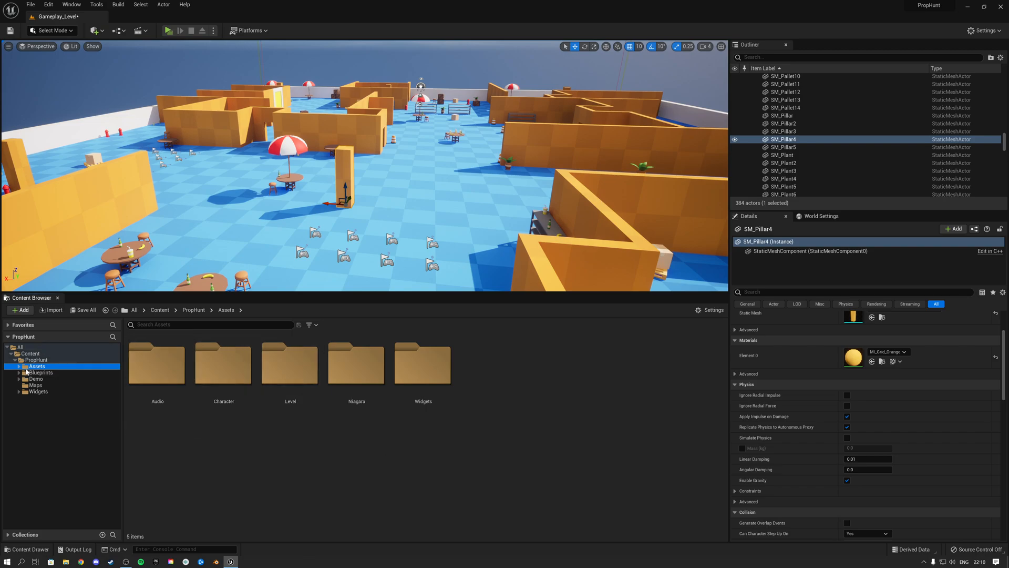
pyautogui.doubleClick(287, 365)
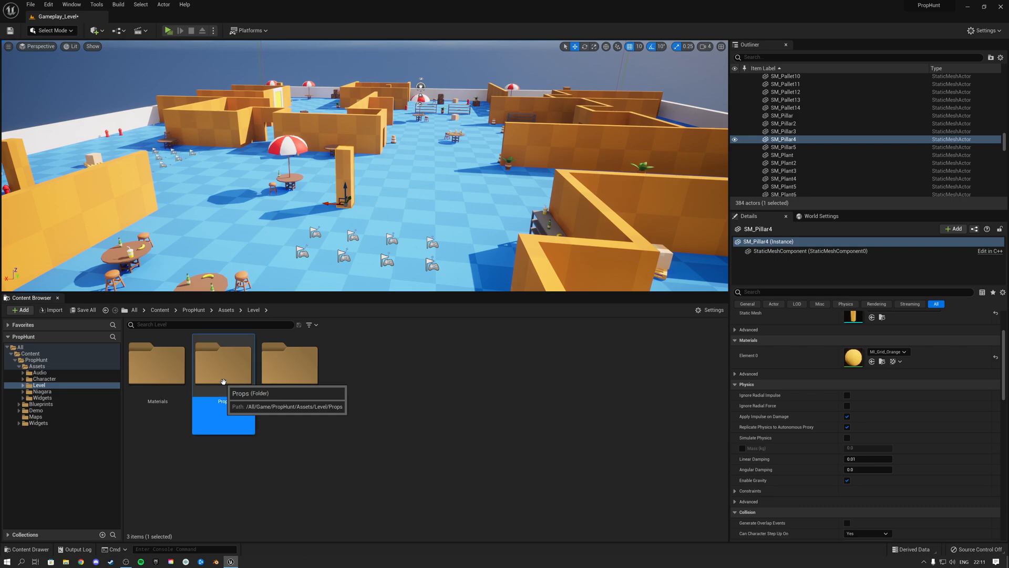
pyautogui.doubleClick(225, 375)
pyautogui.scroll(-2, 583, 415)
pyautogui.scroll(2, 583, 416)
# Place an SM_Plant prop on the floor beside the player starts and delete it again
pyautogui.click(384, 457)
pyautogui.moveTo(384, 457); pyautogui.dragTo(365, 290)
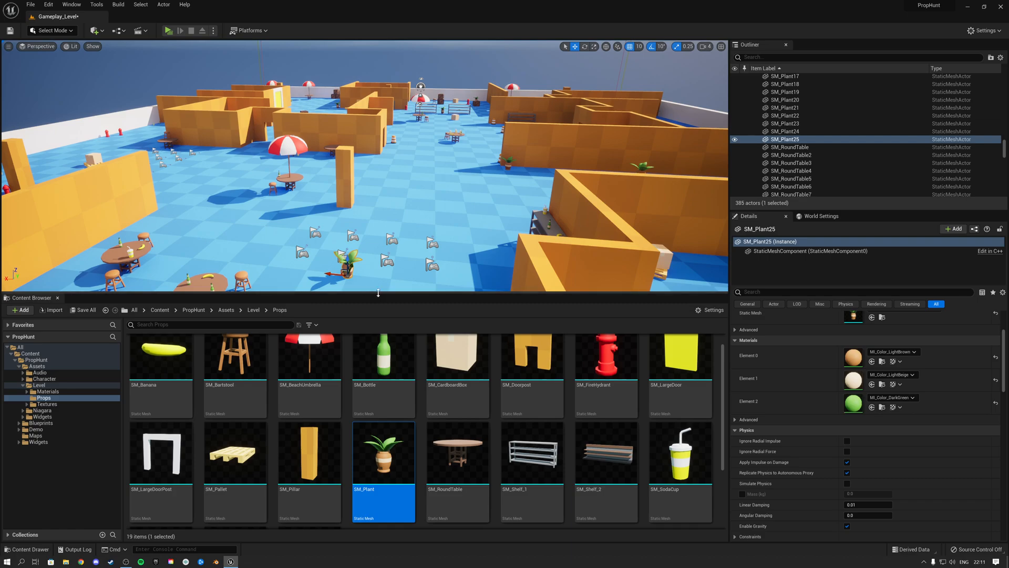
pyautogui.press('Delete')
pyautogui.scroll(3, 364, 284)
pyautogui.moveTo(433, 243); pyautogui.dragTo(432, 201)
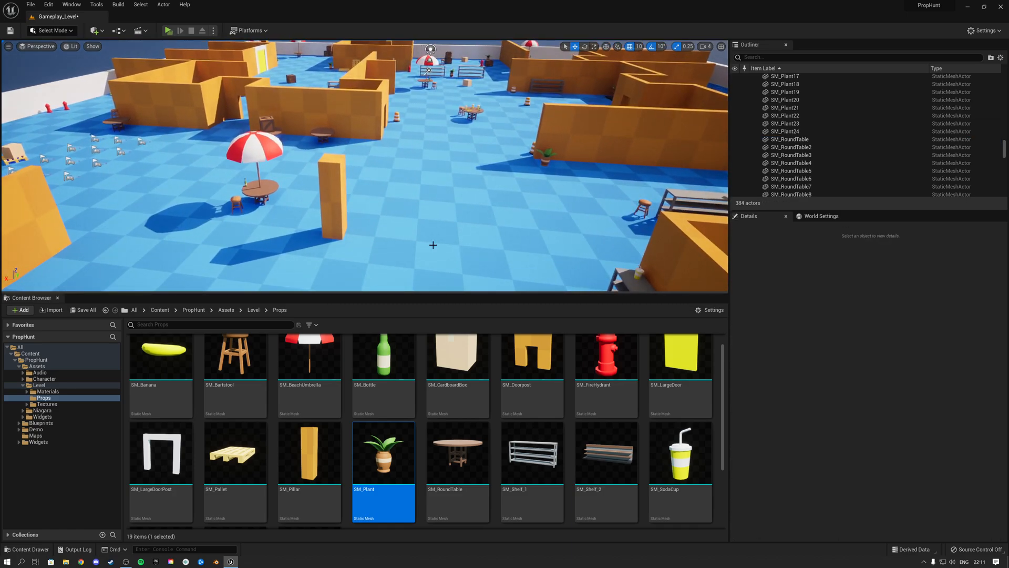
# Open the DT_Props data table from Blueprints/Core/Gameplay/Data
pyautogui.click(42, 424)
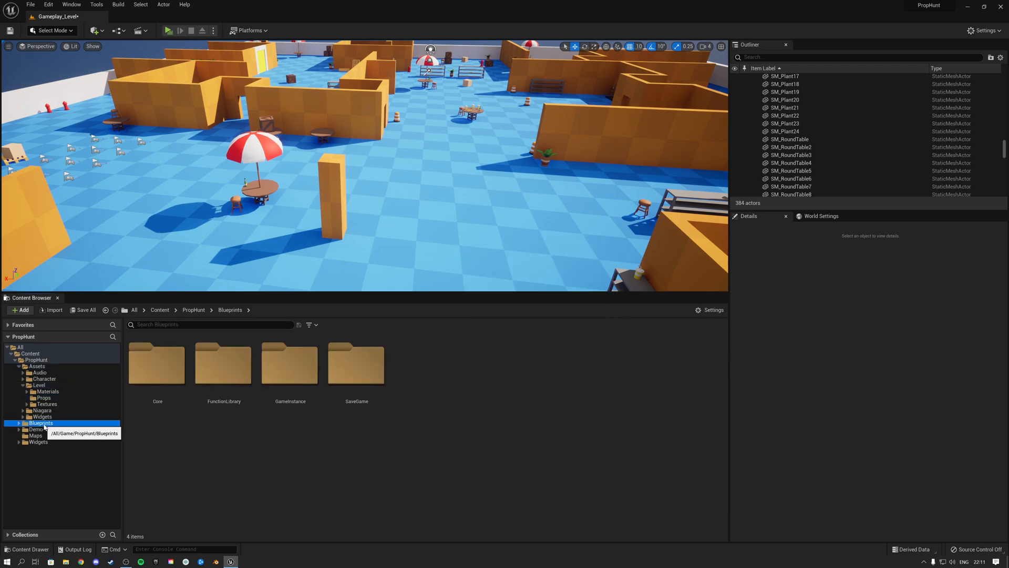
pyautogui.doubleClick(169, 381)
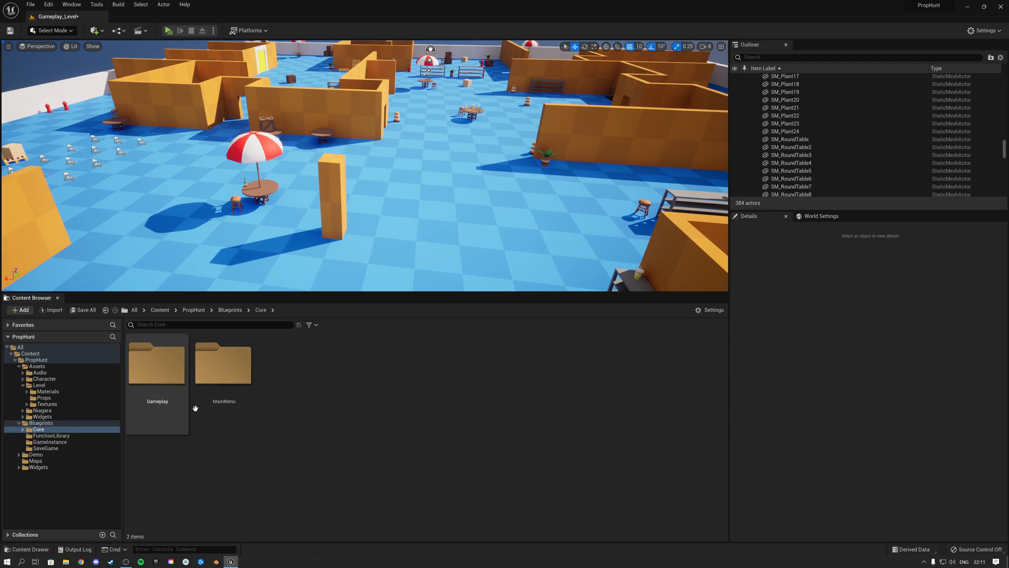
pyautogui.doubleClick(173, 378)
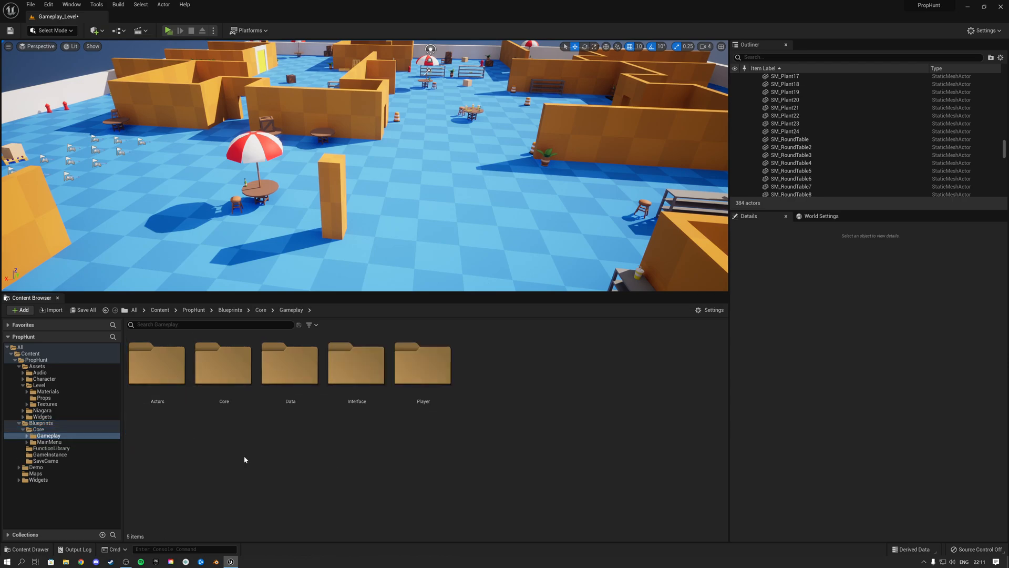
pyautogui.doubleClick(289, 380)
pyautogui.doubleClick(157, 403)
# Dock the DT_Props editor beside the level and widen its table columns to show the full names and static mesh paths
pyautogui.moveTo(237, 137); pyautogui.dragTo(129, 21)
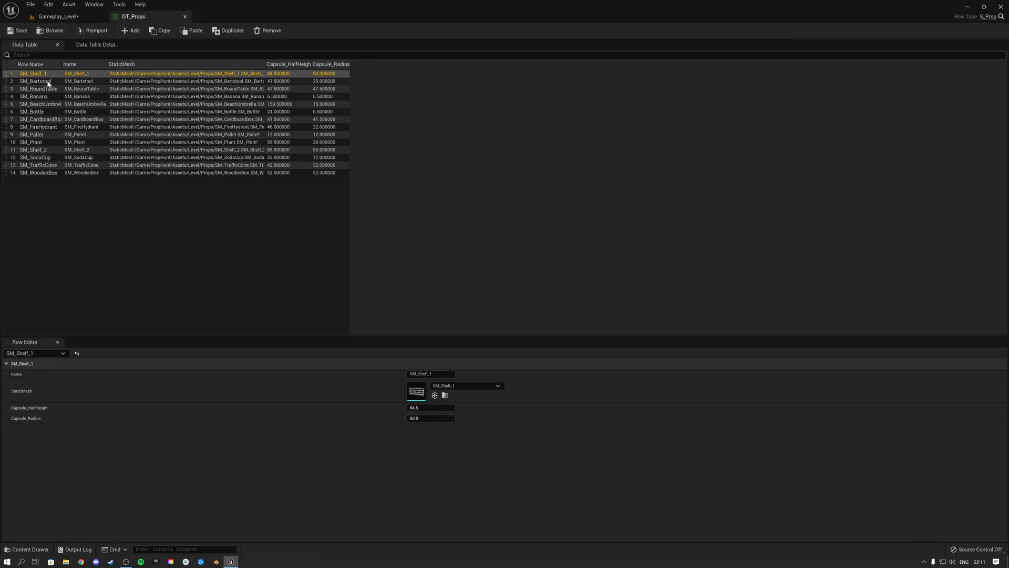
pyautogui.moveTo(60, 64); pyautogui.dragTo(146, 63)
pyautogui.moveTo(304, 64); pyautogui.dragTo(350, 68)
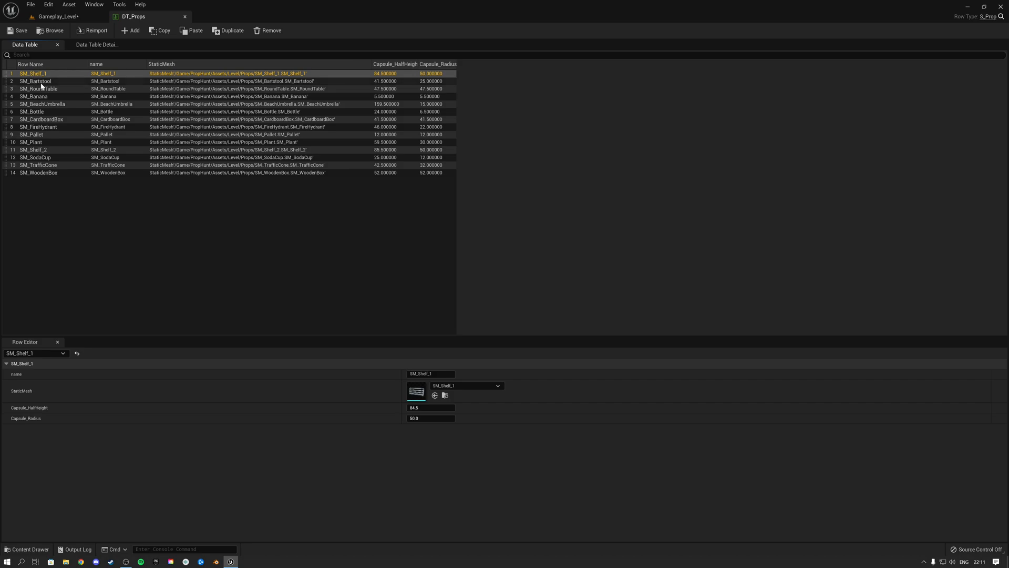
# Compare the SM_Banana mesh name in Assets/Level/Props with the SM_Banana row name in DT_Props
pyautogui.click(59, 18)
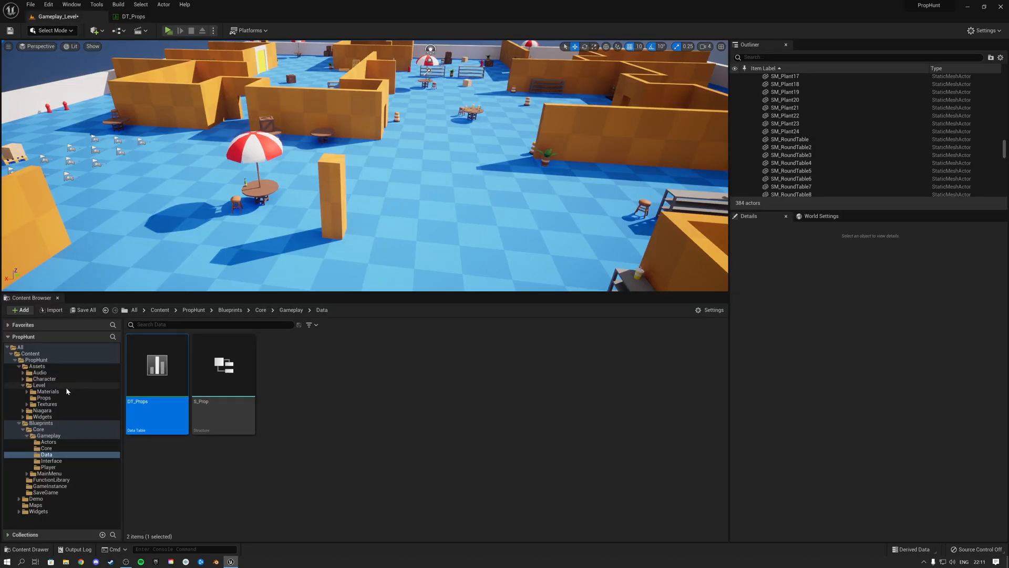
pyautogui.click(47, 398)
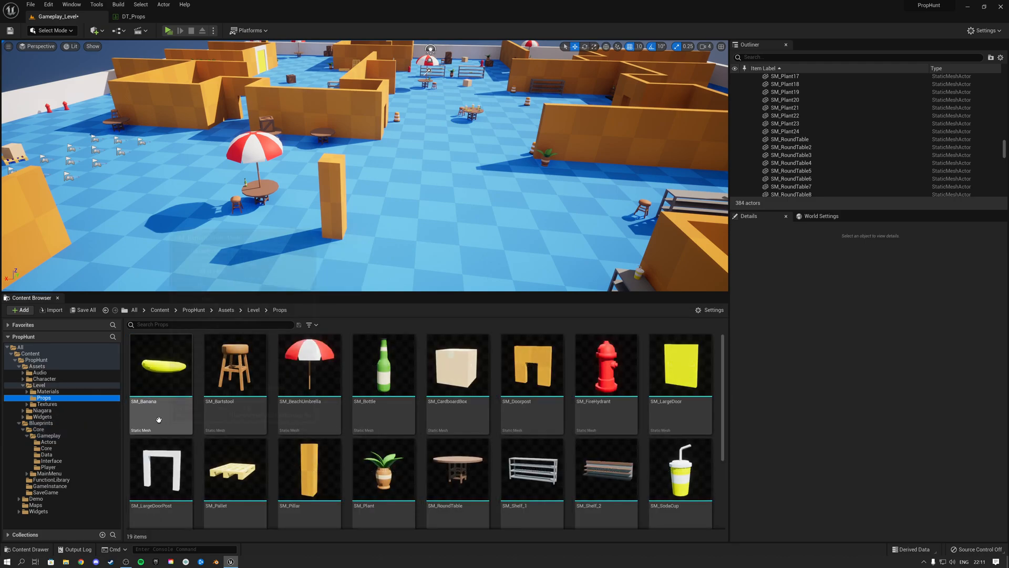
pyautogui.click(149, 401)
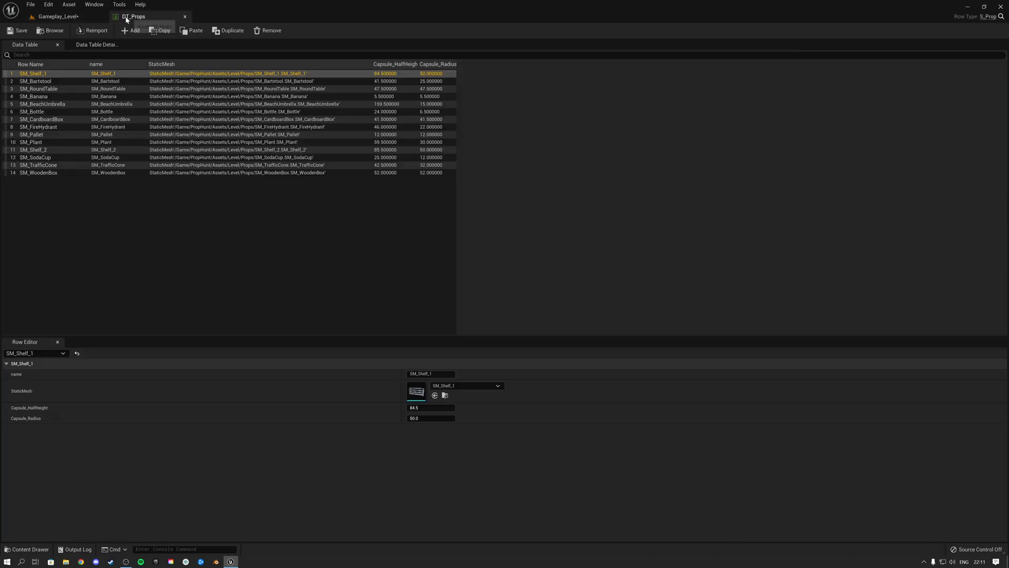
pyautogui.click(134, 17)
pyautogui.click(82, 203)
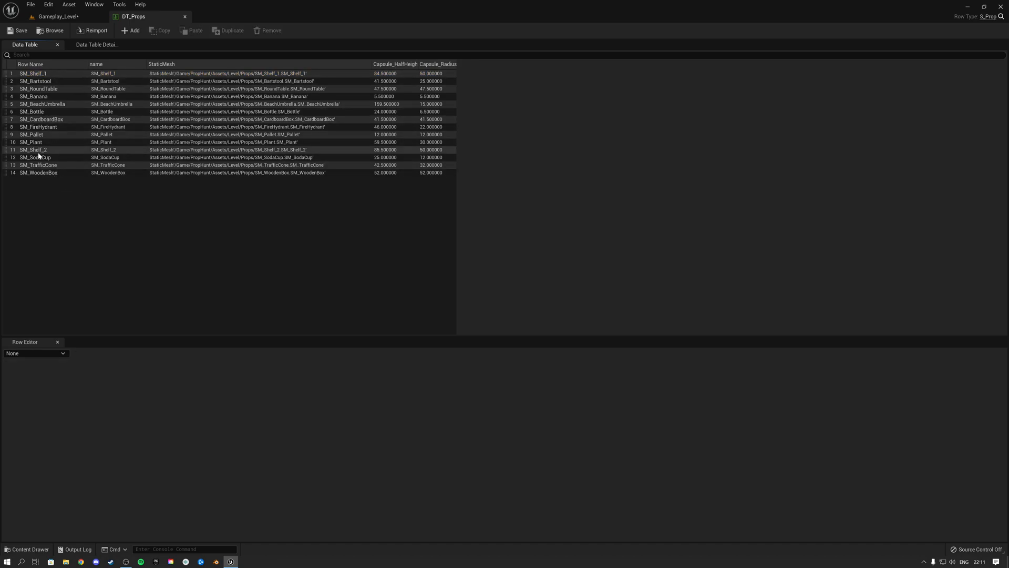
pyautogui.click(34, 97)
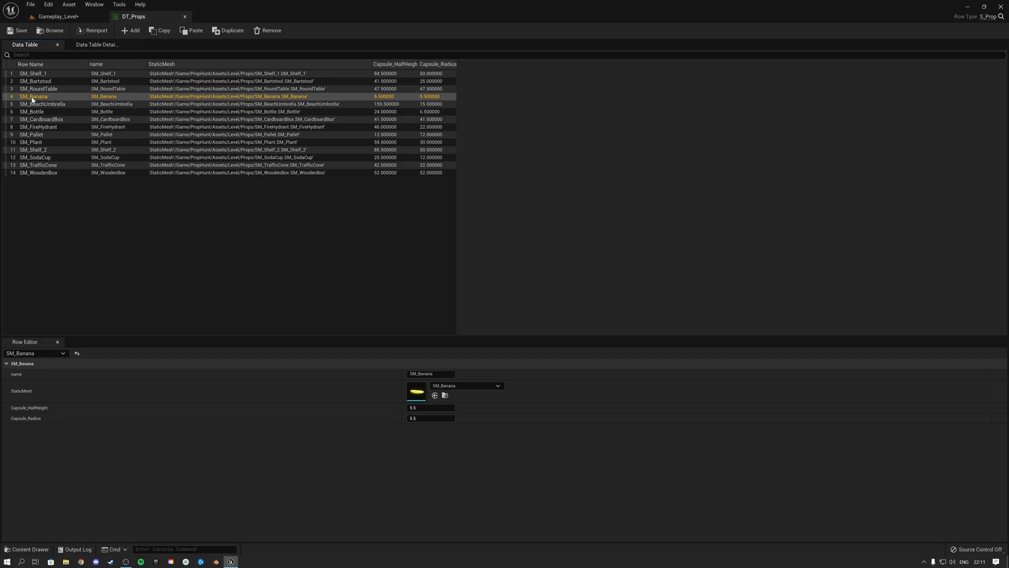
pyautogui.doubleClick(32, 98)
pyautogui.click(80, 182)
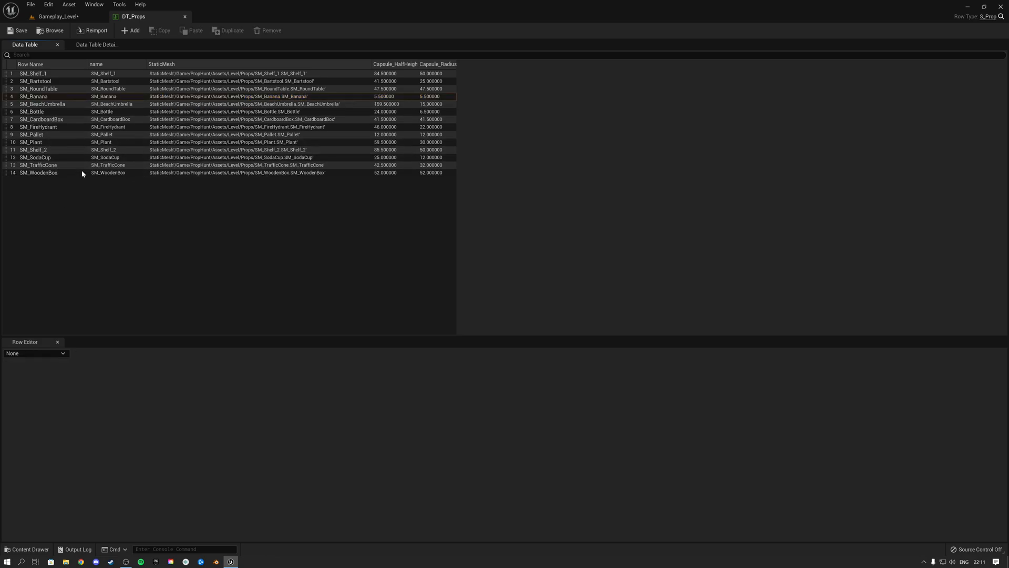
# Examine the SM_Banana row's name, static mesh choices and capsule settings in DT_Props
pyautogui.click(85, 99)
pyautogui.click(420, 374)
pyautogui.click(464, 387)
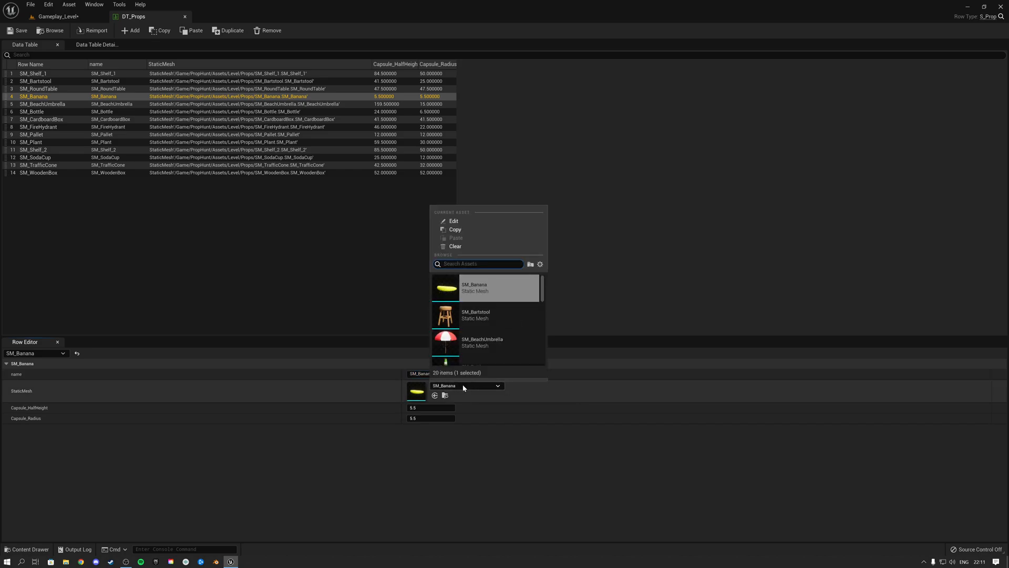
pyautogui.click(302, 305)
pyautogui.click(47, 96)
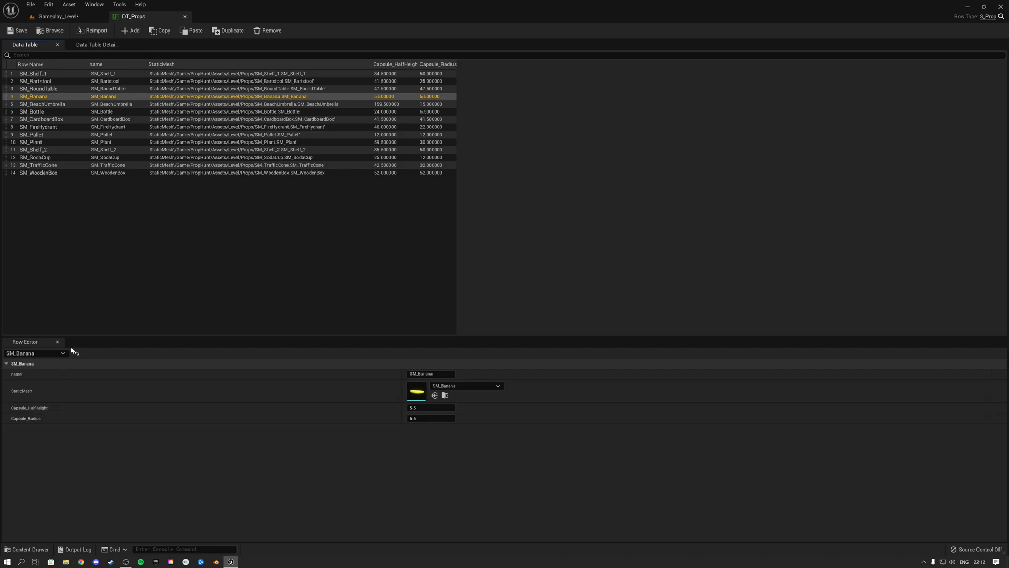
# Inspect the Capsule Component's half height and radius in BP_Character from Blueprints/Core/Gameplay/Player, and close the blueprint
pyautogui.click(55, 17)
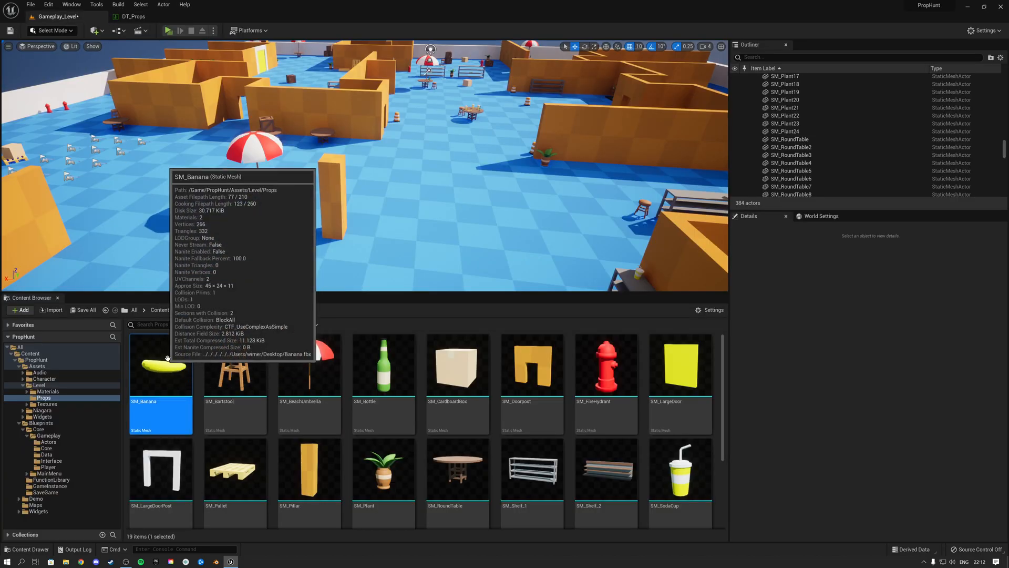
pyautogui.click(48, 467)
pyautogui.doubleClick(161, 368)
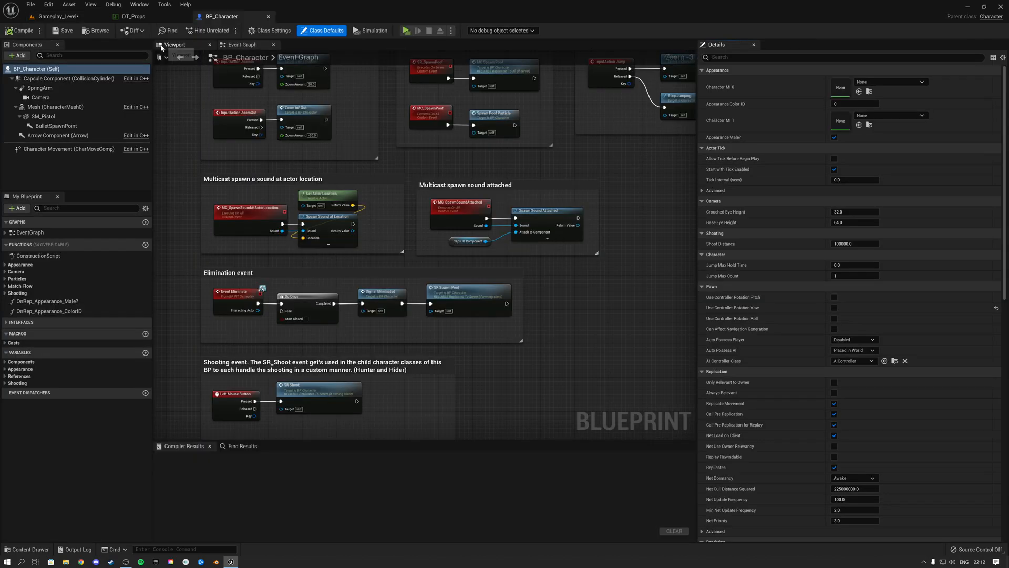
pyautogui.click(417, 213)
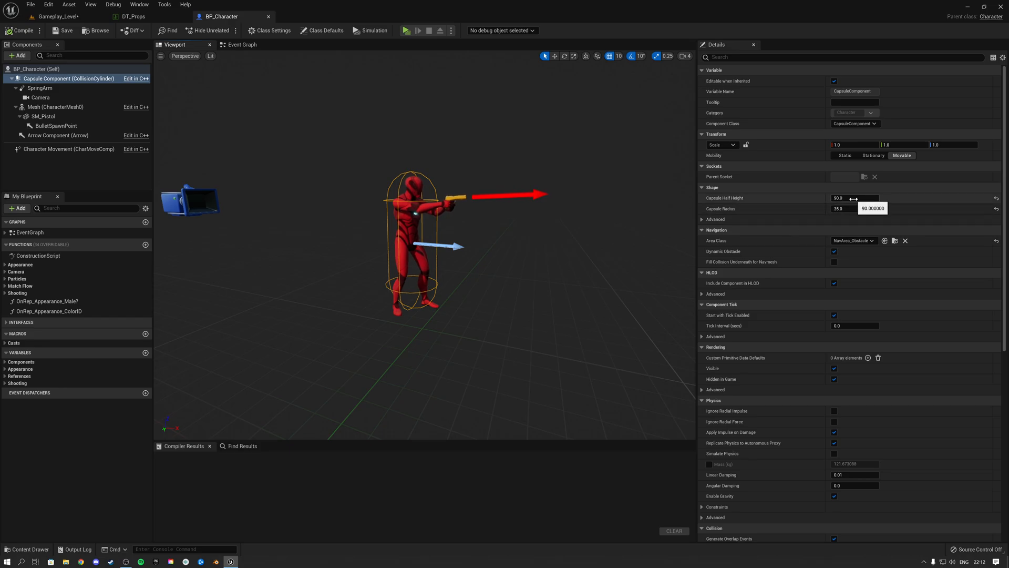
pyautogui.click(268, 16)
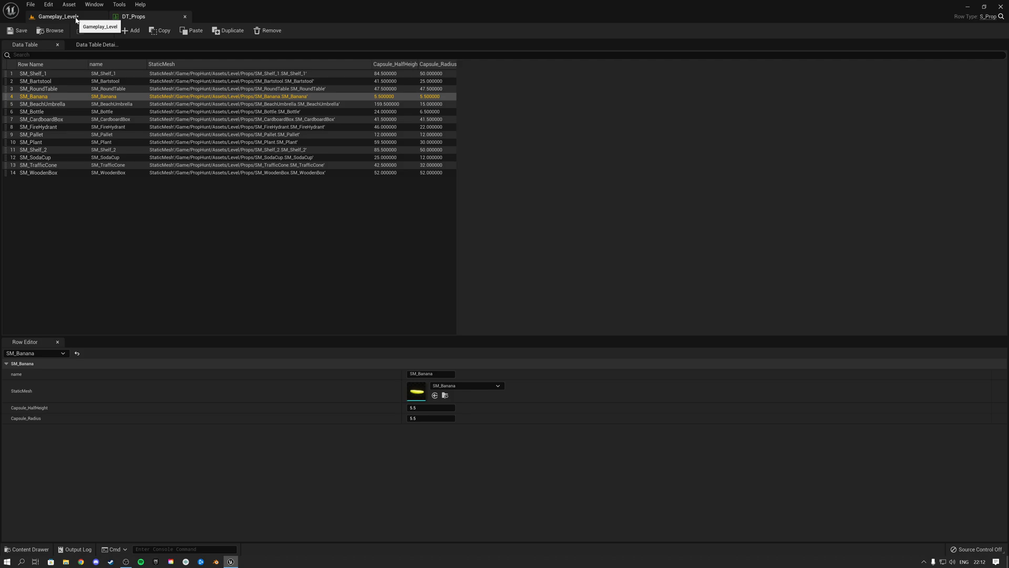
# Compare the approximate size of the SM_Bartstool mesh in Assets/Level/Props with the capsule values of its row in DT_Props
pyautogui.click(58, 16)
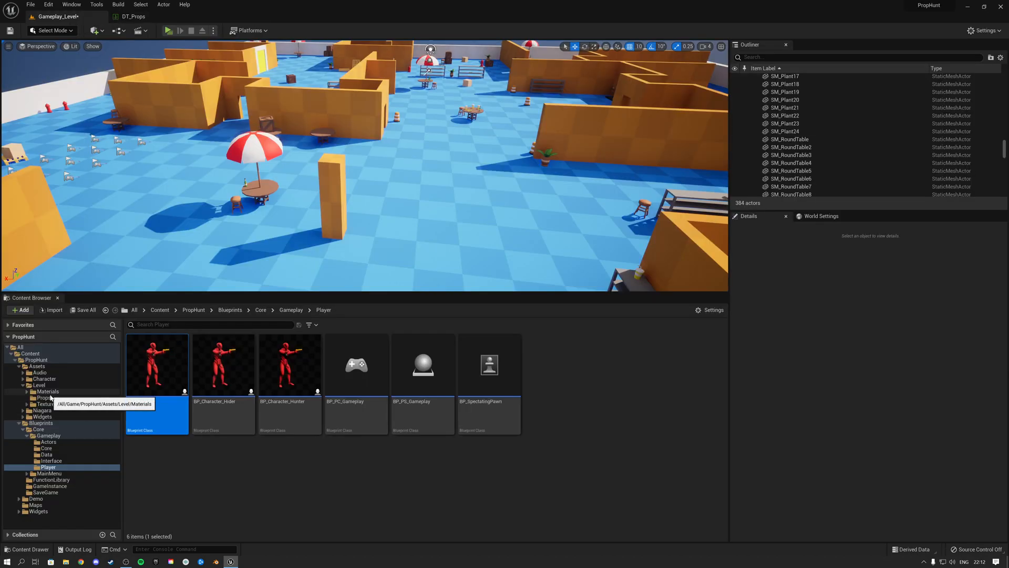
pyautogui.click(45, 397)
pyautogui.click(226, 360)
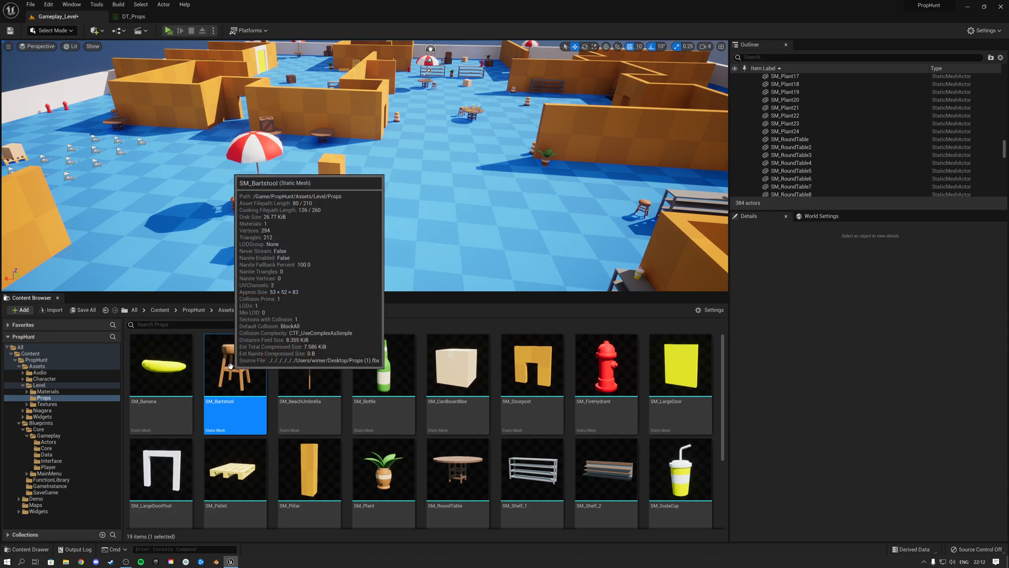
pyautogui.click(137, 18)
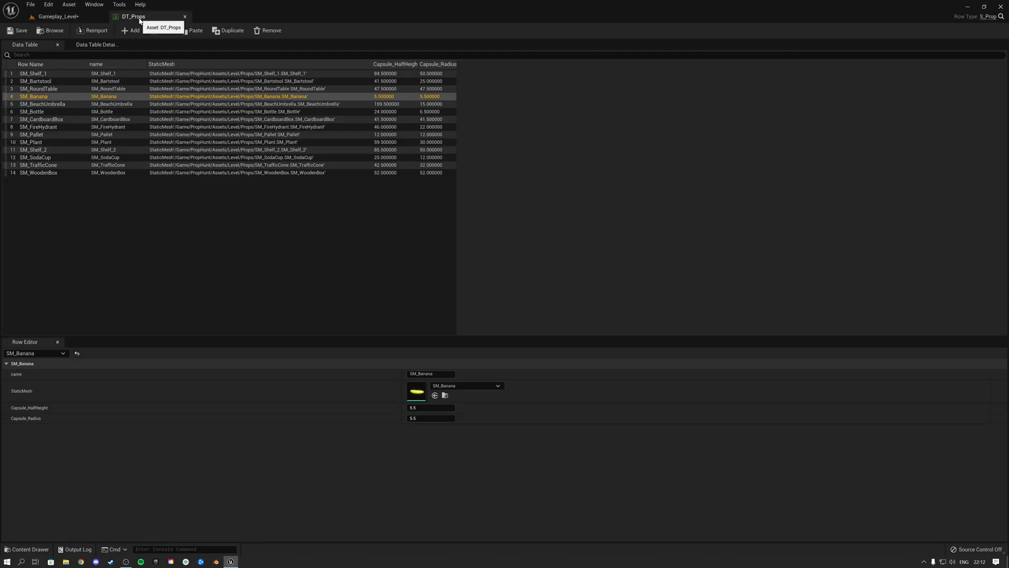
pyautogui.click(37, 82)
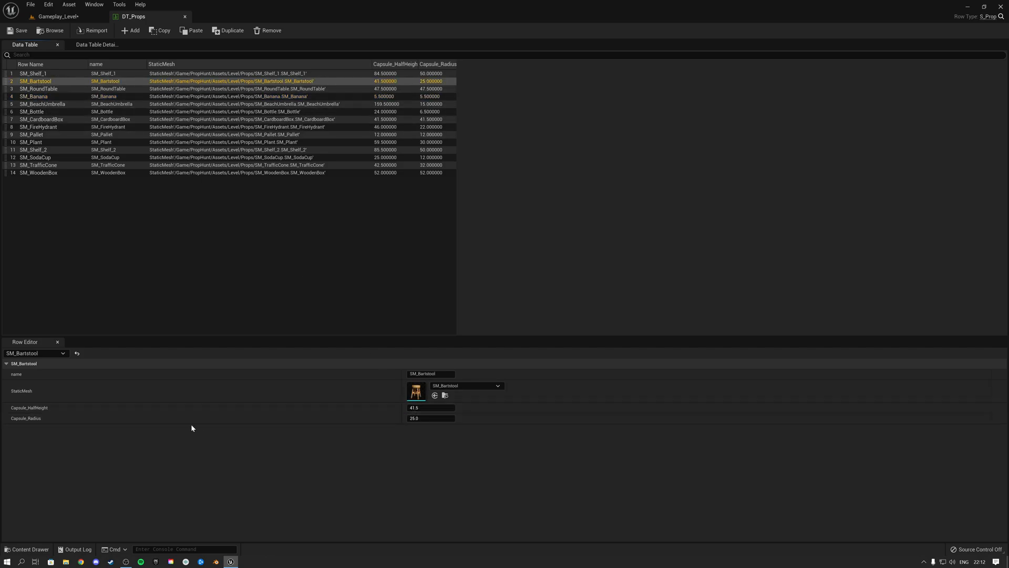
pyautogui.click(58, 16)
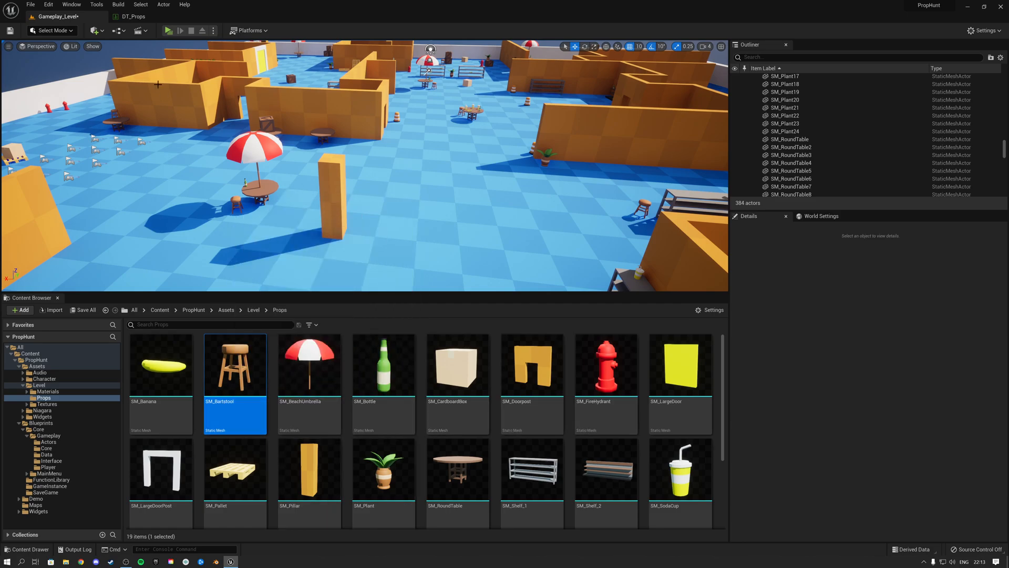
pyautogui.click(132, 18)
# Add a row named SM_New to DT_Props, remove it again and close the data table
pyautogui.click(109, 240)
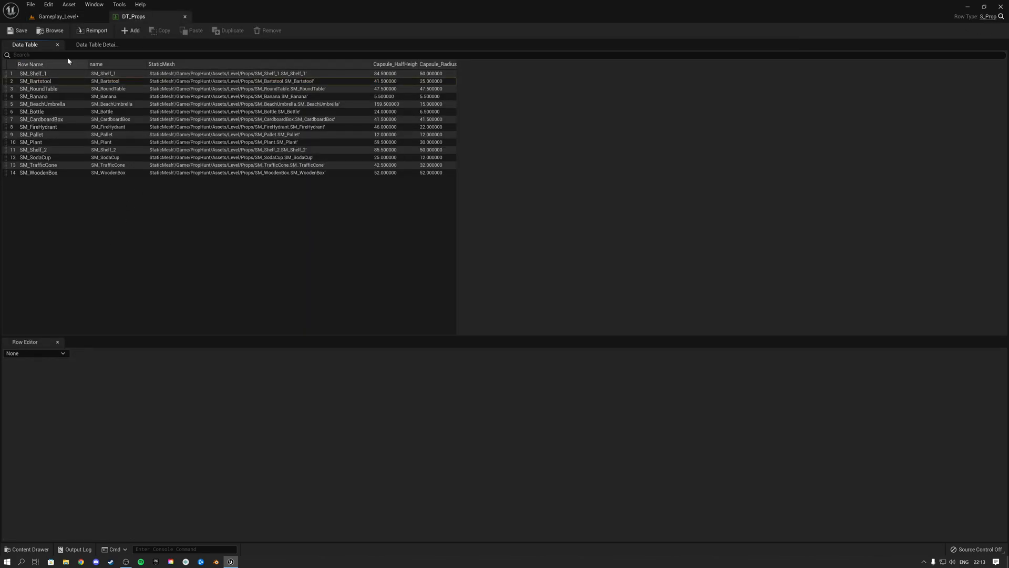
pyautogui.click(131, 30)
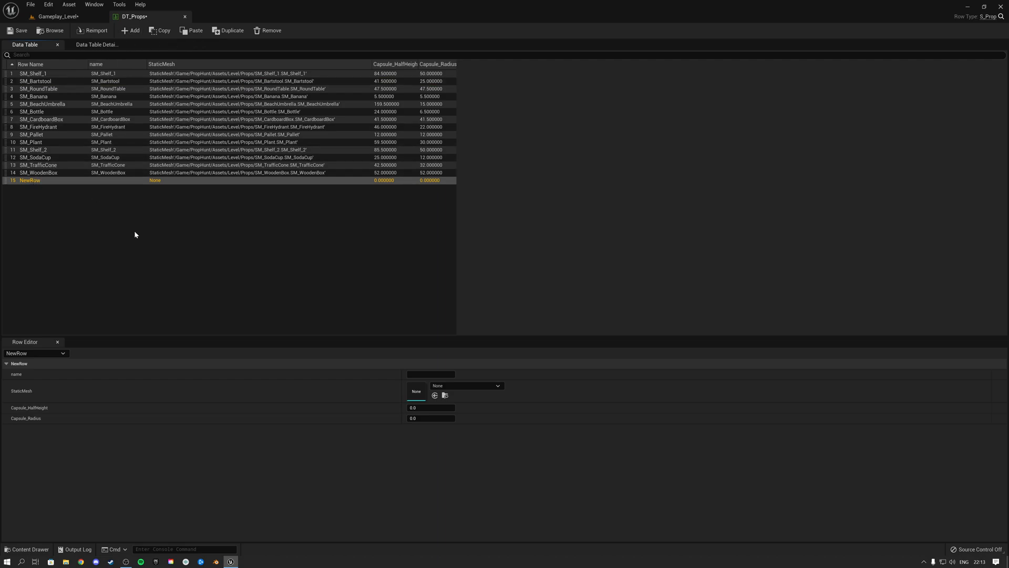
pyautogui.doubleClick(30, 182)
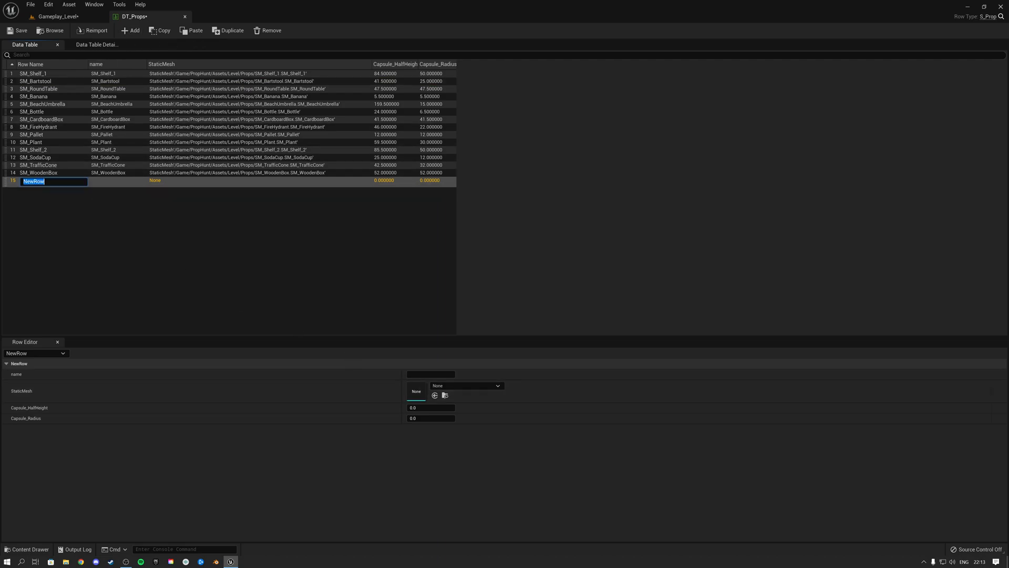
pyautogui.write('SM_New')
pyautogui.press('Return')
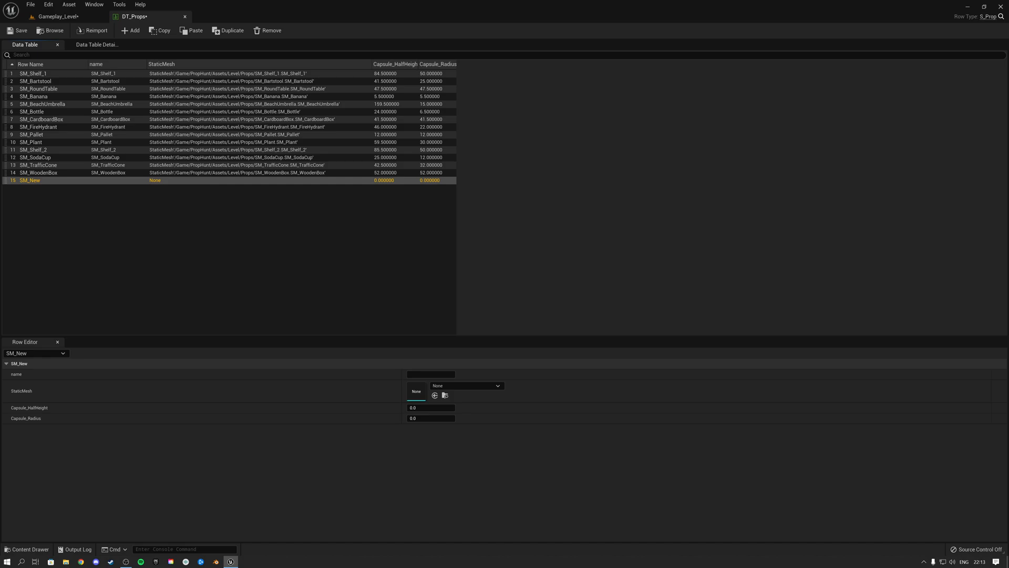
pyautogui.click(36, 191)
pyautogui.click(36, 181)
pyautogui.click(268, 30)
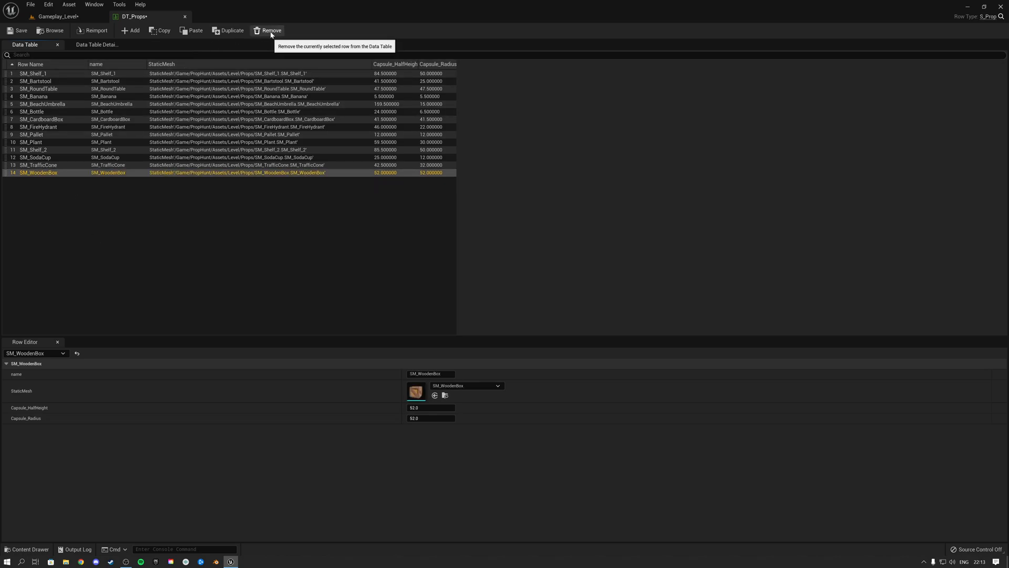
pyautogui.click(185, 17)
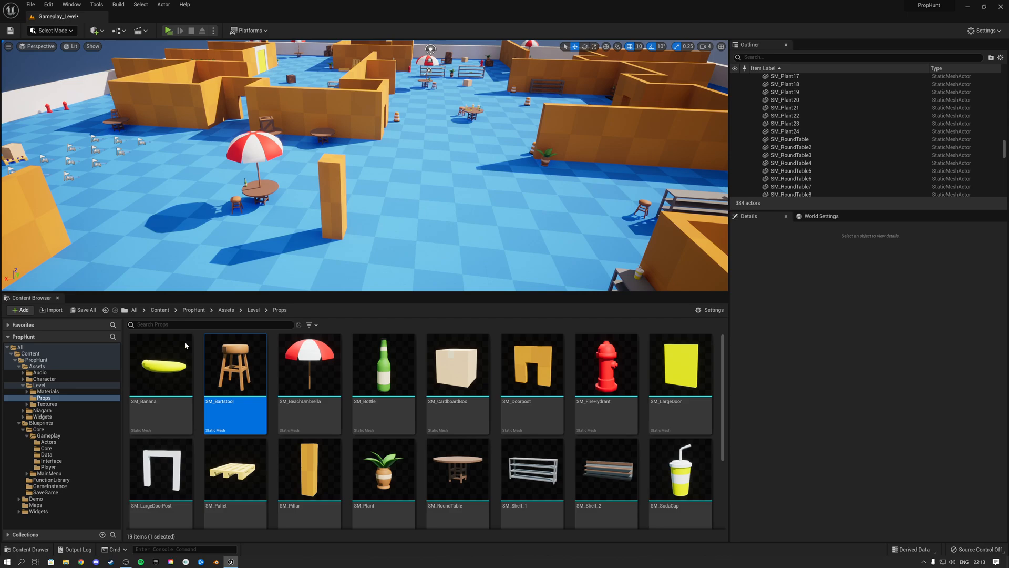
# Examine the shelves, plants and bottles in the level up close and view the whole layout from above
pyautogui.click(23, 386)
pyautogui.moveTo(505, 173); pyautogui.dragTo(557, 179, button='right')
pyautogui.press('w')
pyautogui.press('a')
pyautogui.press('s')
pyautogui.moveTo(256, 208); pyautogui.dragTo(287, 181, button='right')
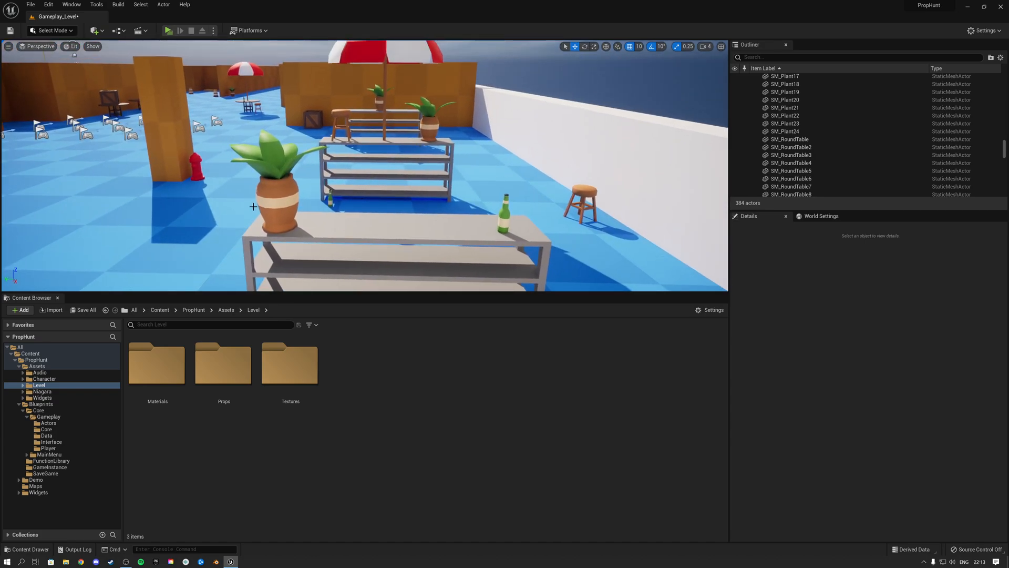
pyautogui.click(300, 224)
pyautogui.moveTo(515, 221); pyautogui.dragTo(376, 255, button='right')
pyautogui.press('s')
pyautogui.press('w')
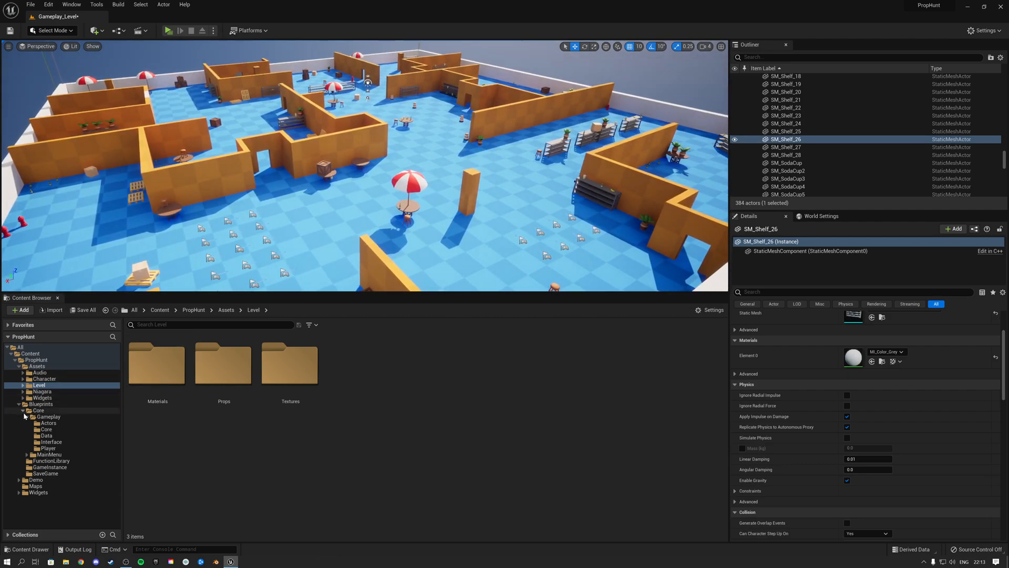
# Open the WB_MainMenu widget from Widgets/MainMenu and dock its editor beside the level
pyautogui.click(27, 417)
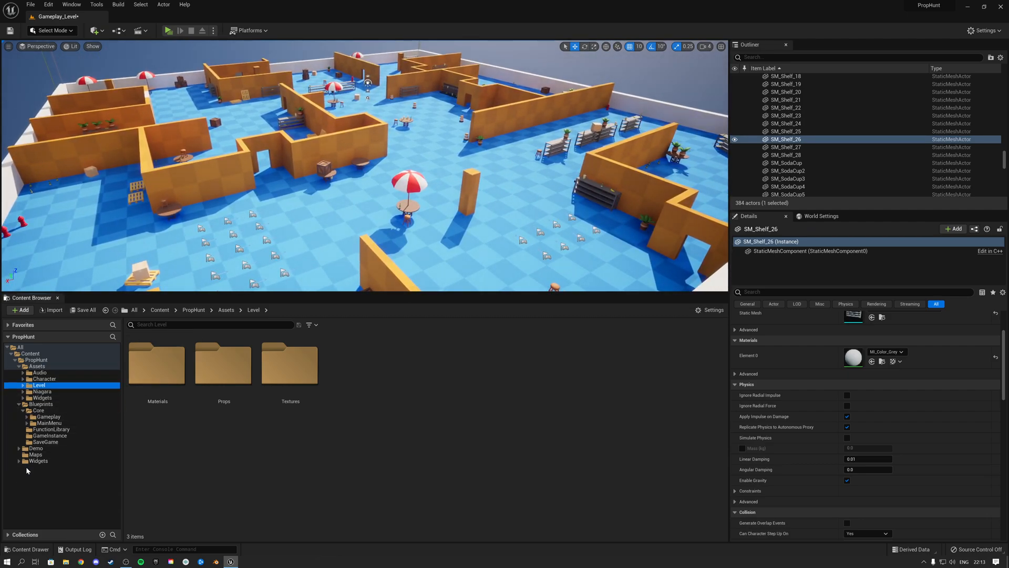
pyautogui.click(28, 462)
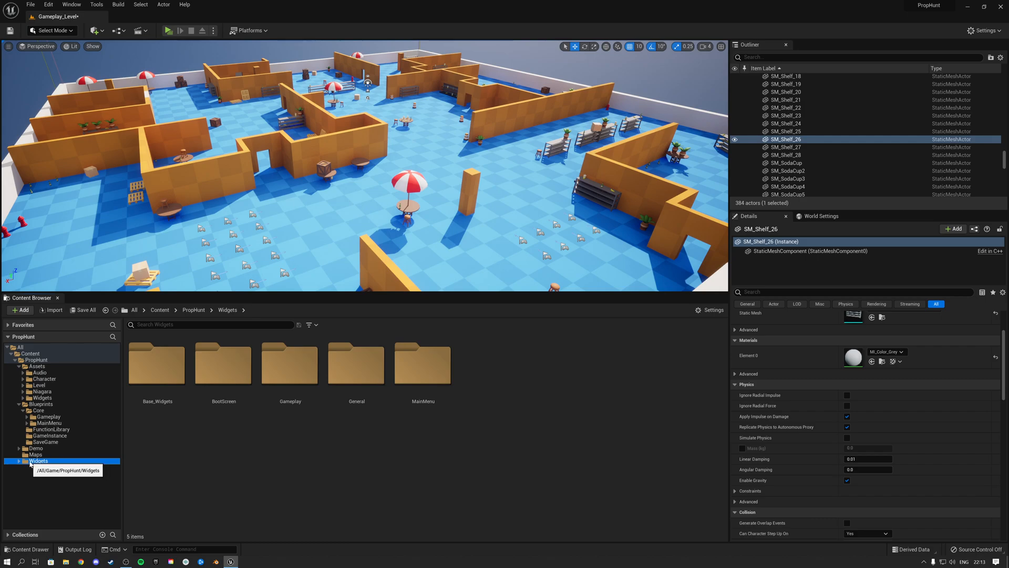
pyautogui.click(18, 405)
pyautogui.click(19, 366)
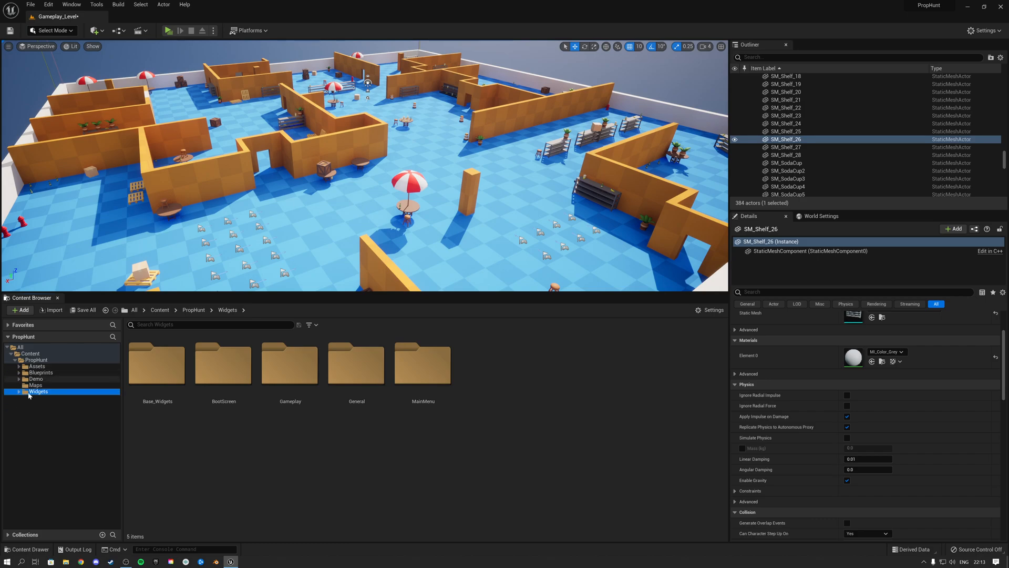
pyautogui.doubleClick(425, 371)
pyautogui.click(157, 393)
pyautogui.doubleClick(158, 398)
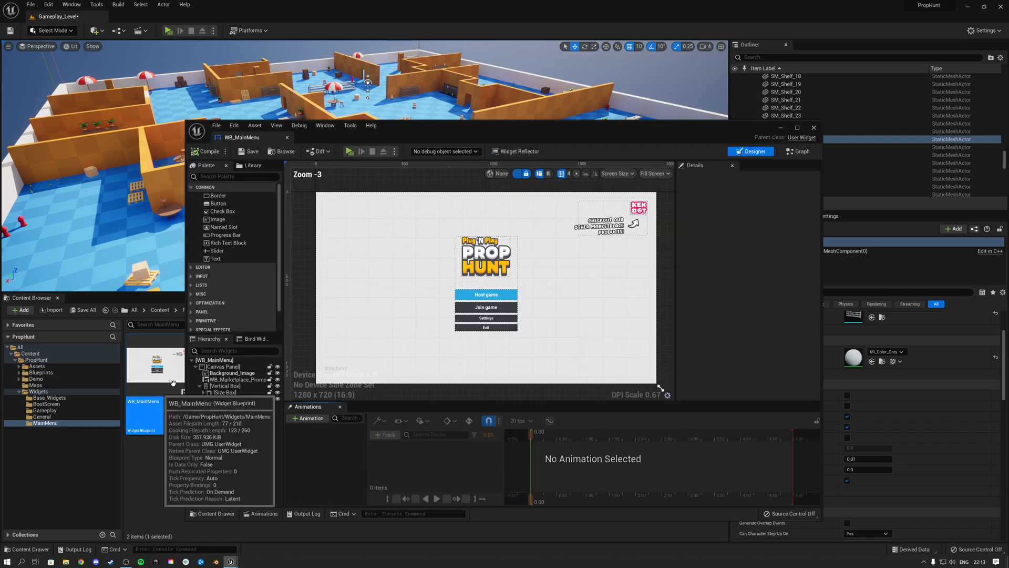
pyautogui.moveTo(262, 148); pyautogui.dragTo(137, 16)
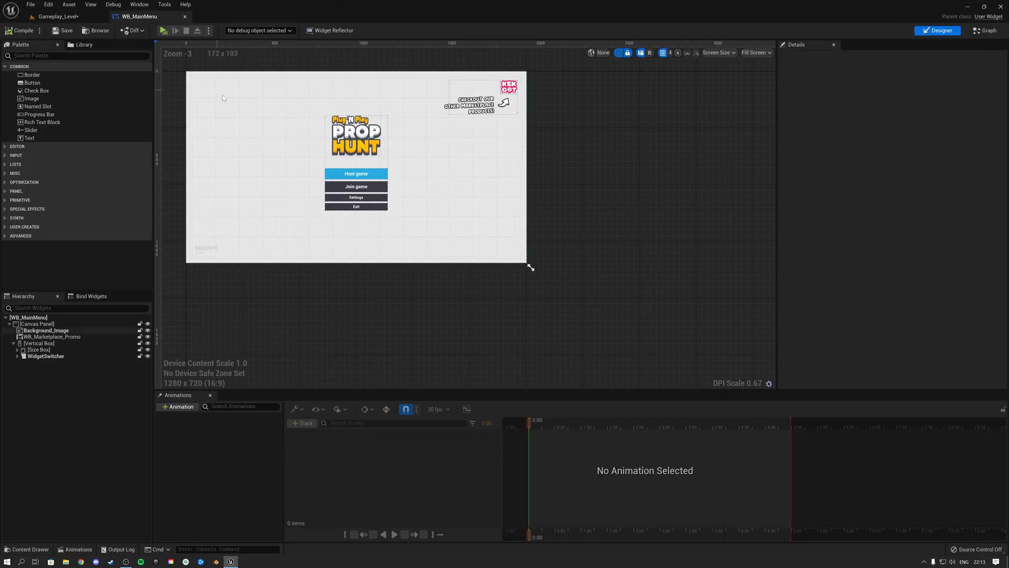
# Add a second option named Map 2 to the Map_OptionSwitcher in HostGame_Menu
pyautogui.click(52, 357)
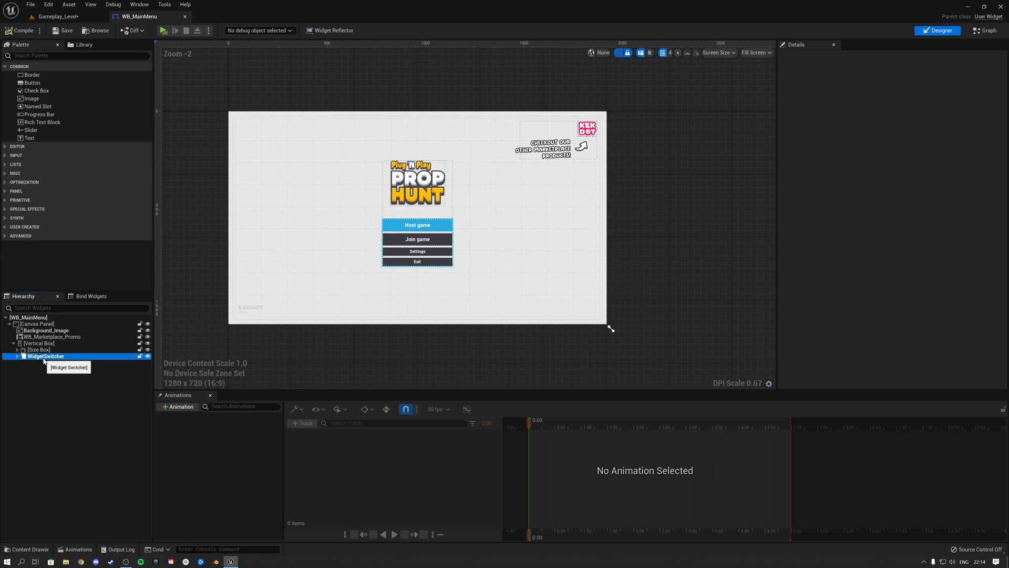
pyautogui.click(46, 369)
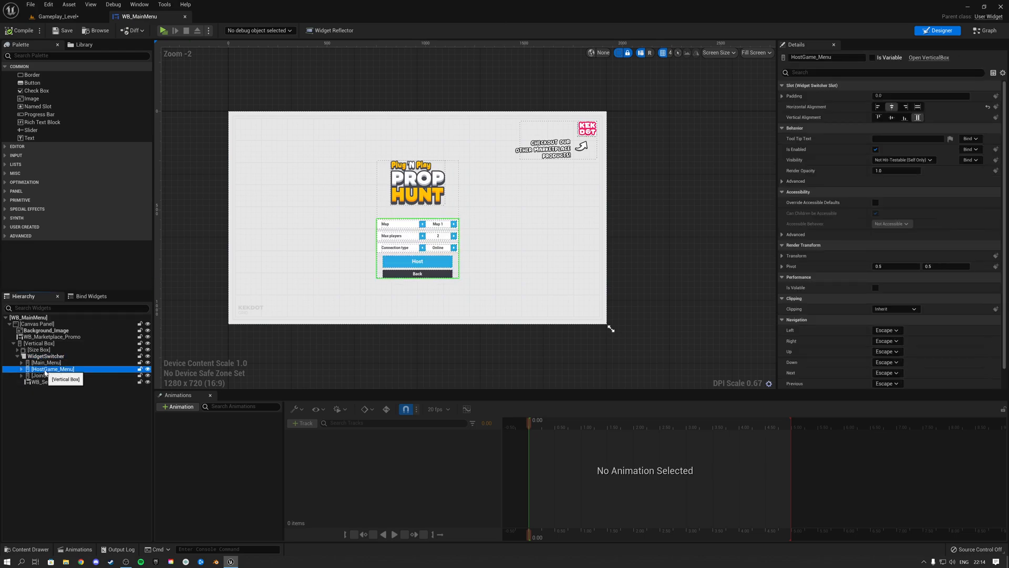
pyautogui.scroll(3, 424, 221)
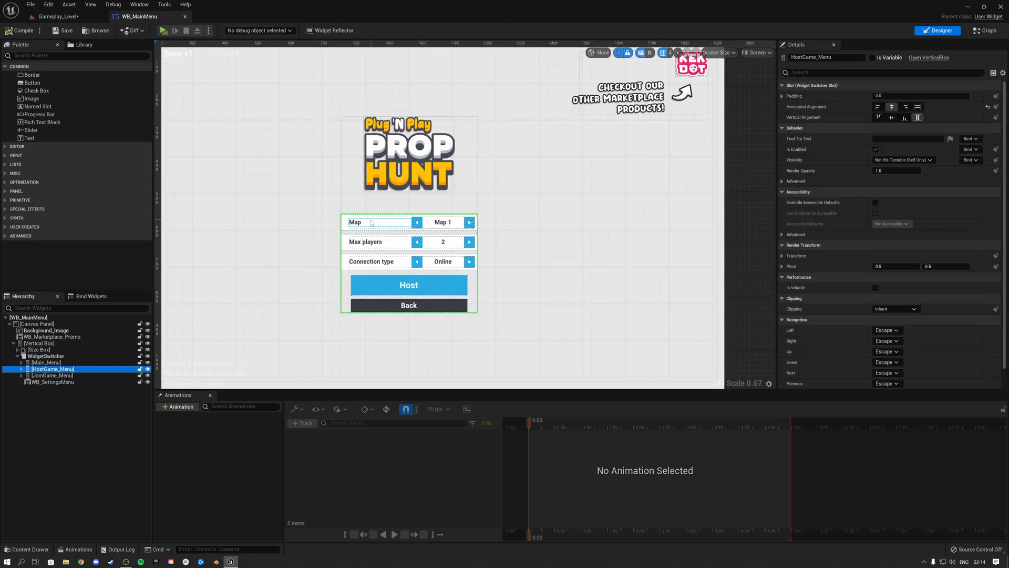
pyautogui.click(443, 225)
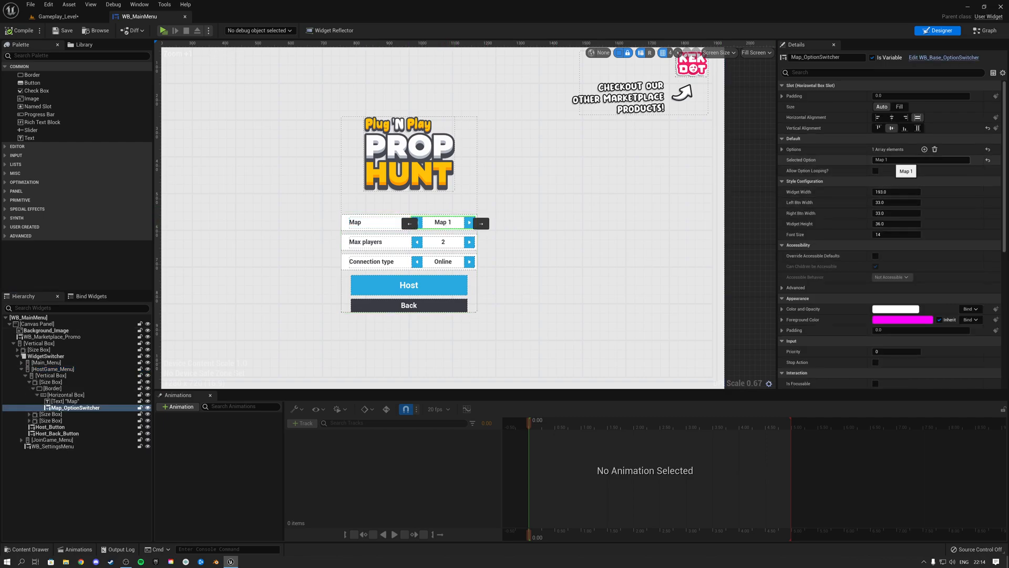
pyautogui.click(822, 151)
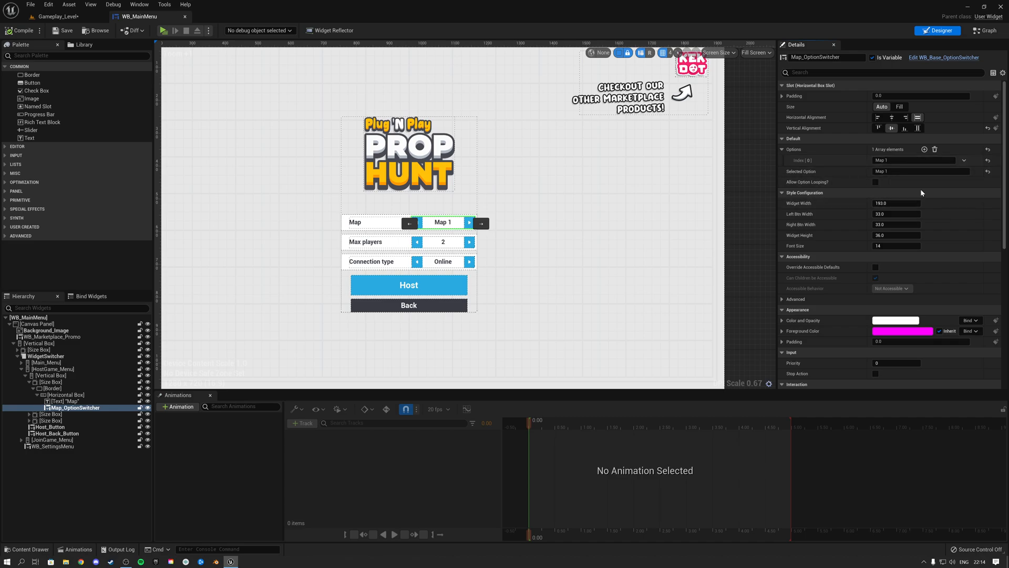
pyautogui.click(924, 149)
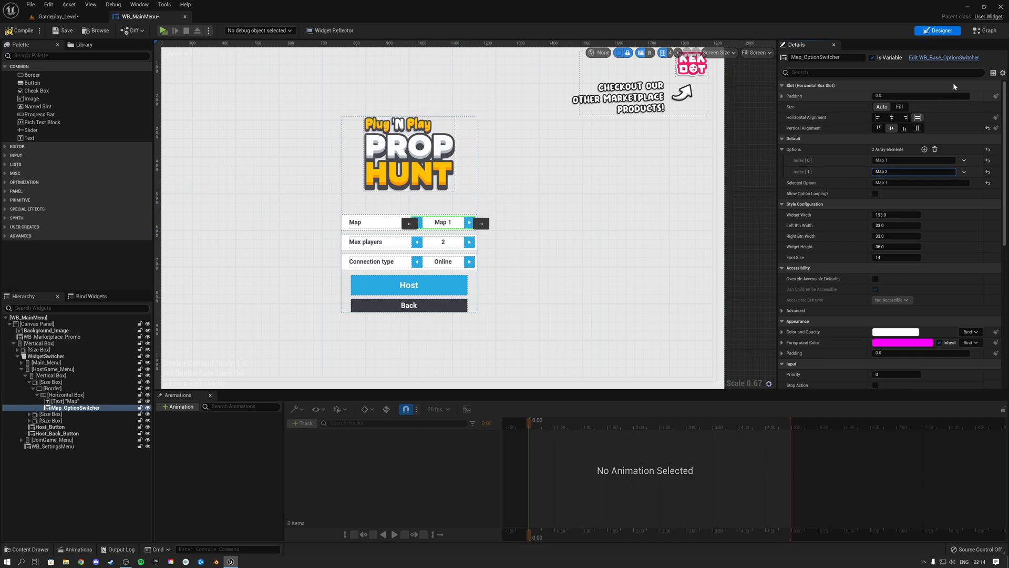
# Add an output case to the Switch on String node for the selected map in WB_MainMenu's host-game event graph
pyautogui.click(986, 30)
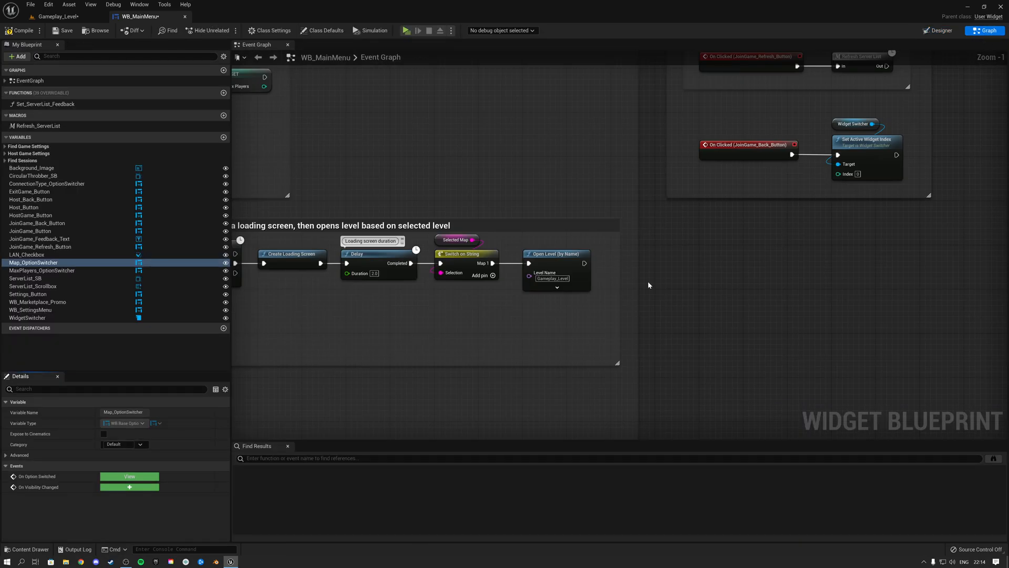
pyautogui.scroll(-6, 646, 281)
pyautogui.moveTo(646, 282); pyautogui.dragTo(456, 299, button='right')
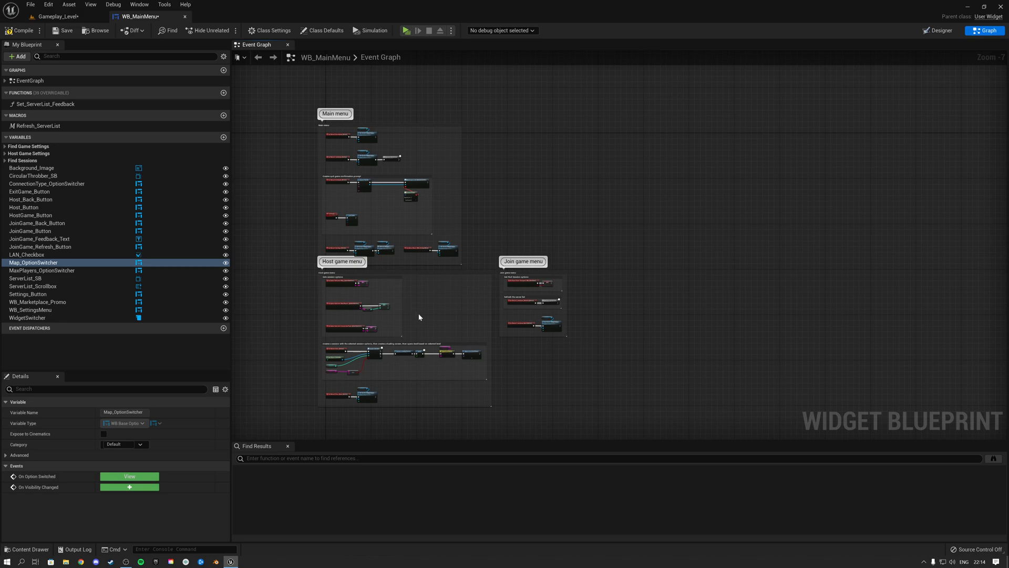
pyautogui.moveTo(419, 317); pyautogui.dragTo(417, 249, button='right')
pyautogui.scroll(5, 403, 301)
pyautogui.moveTo(384, 295); pyautogui.dragTo(521, 396, button='right')
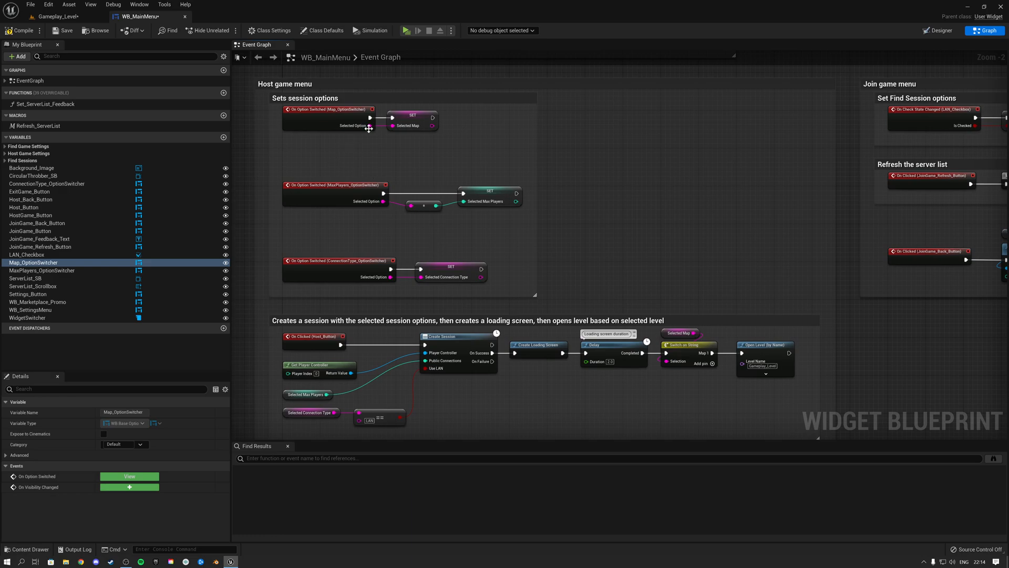
pyautogui.moveTo(709, 350); pyautogui.dragTo(533, 226, button='right')
pyautogui.scroll(2, 534, 226)
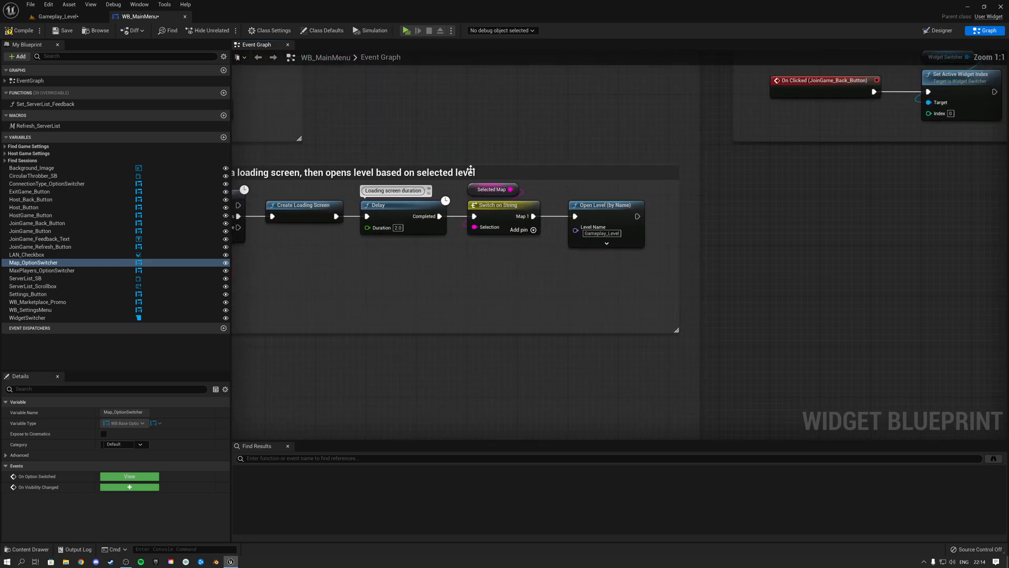
pyautogui.click(497, 211)
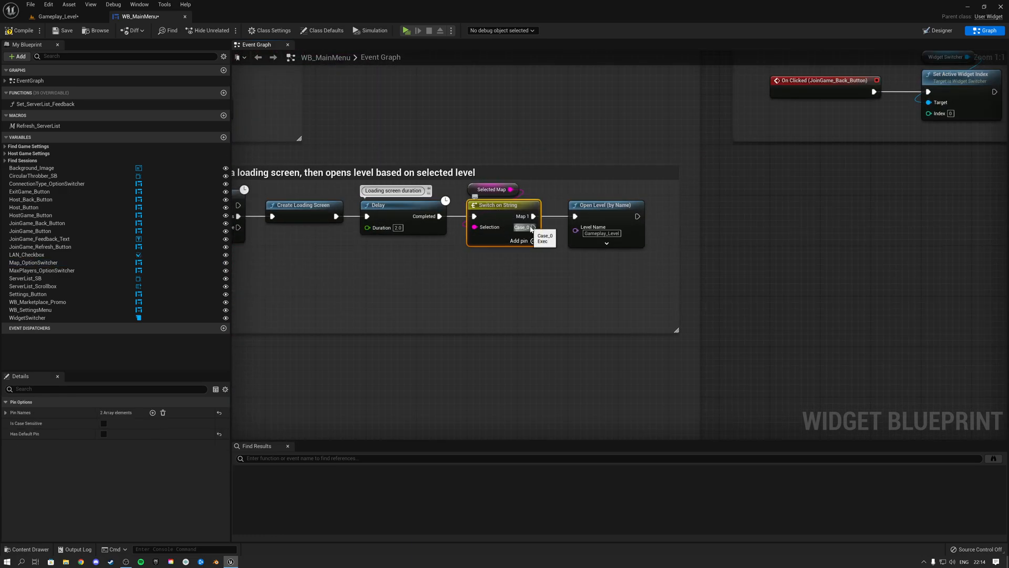
# Rename the new output case of the Switch on String node to Map 2
pyautogui.click(529, 273)
pyautogui.click(494, 211)
pyautogui.click(6, 413)
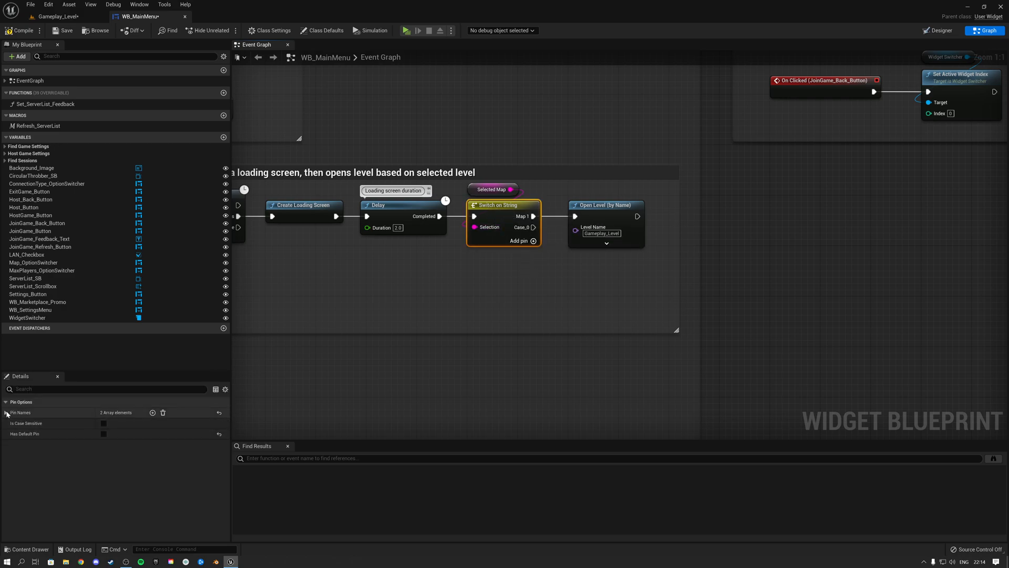
pyautogui.write('Map 2')
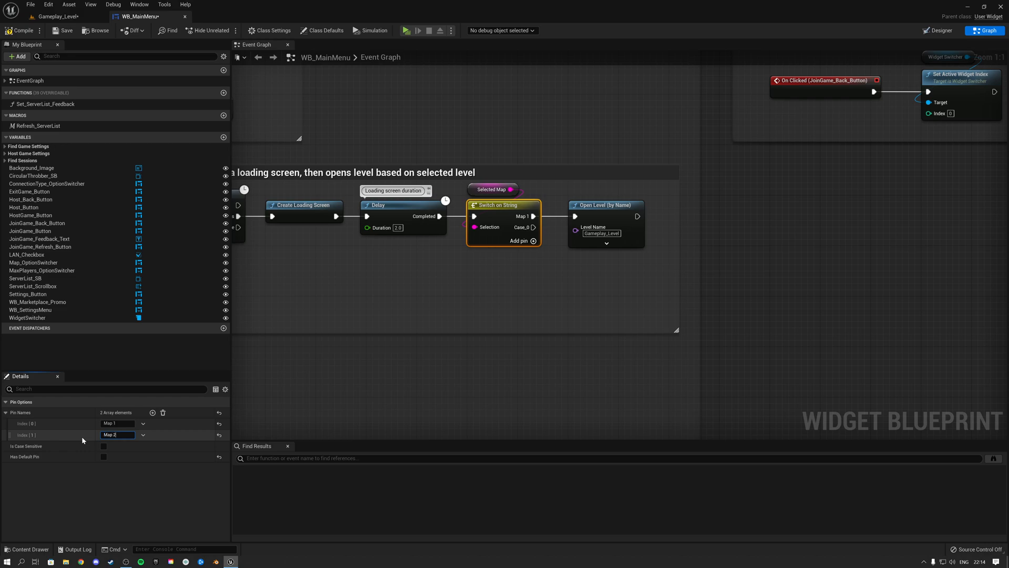
pyautogui.press('Return')
pyautogui.click(491, 189)
pyautogui.click(522, 241)
pyautogui.moveTo(565, 274); pyautogui.dragTo(500, 255, button='right')
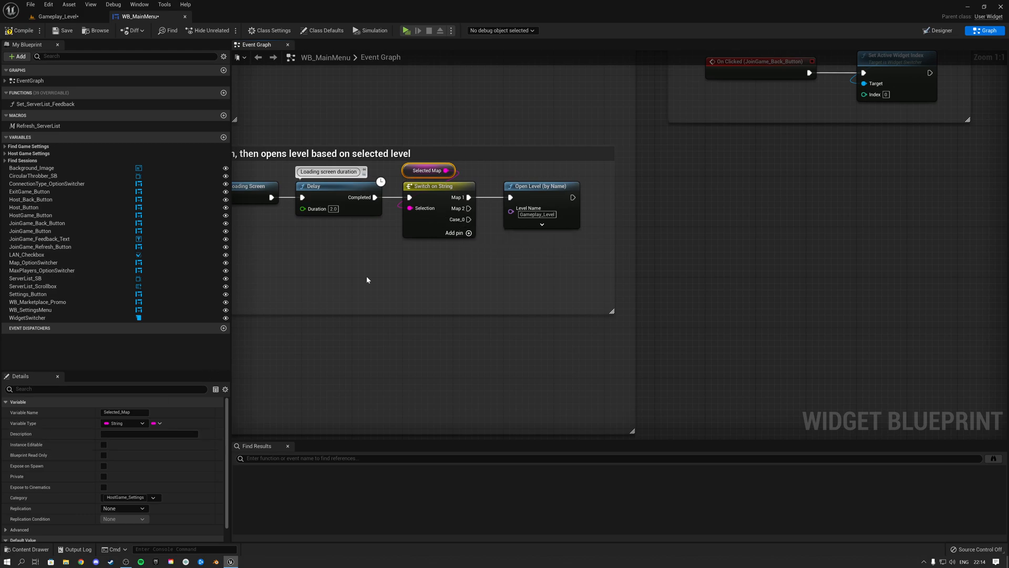
pyautogui.click(413, 227)
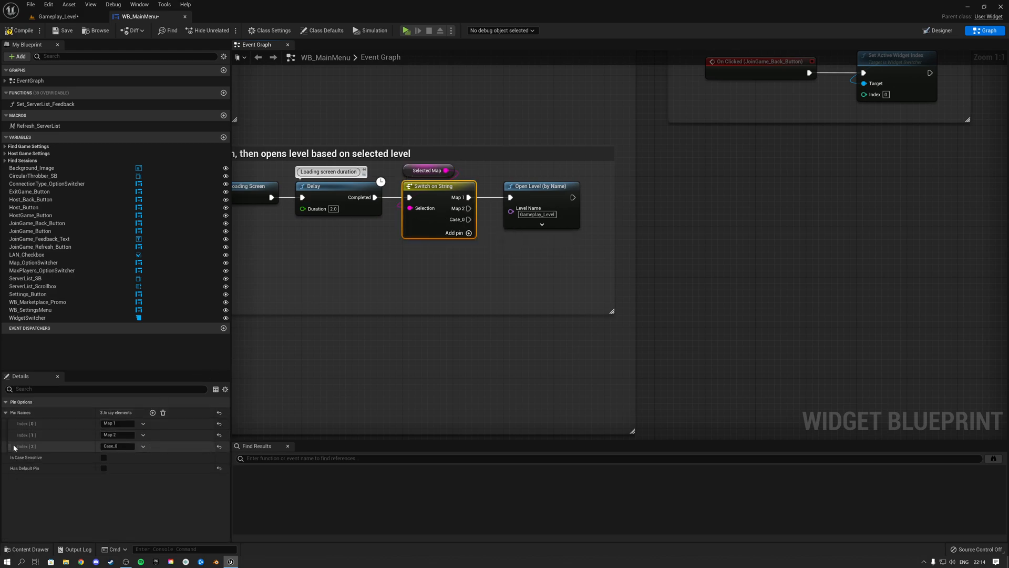
pyautogui.click(143, 447)
pyautogui.click(155, 471)
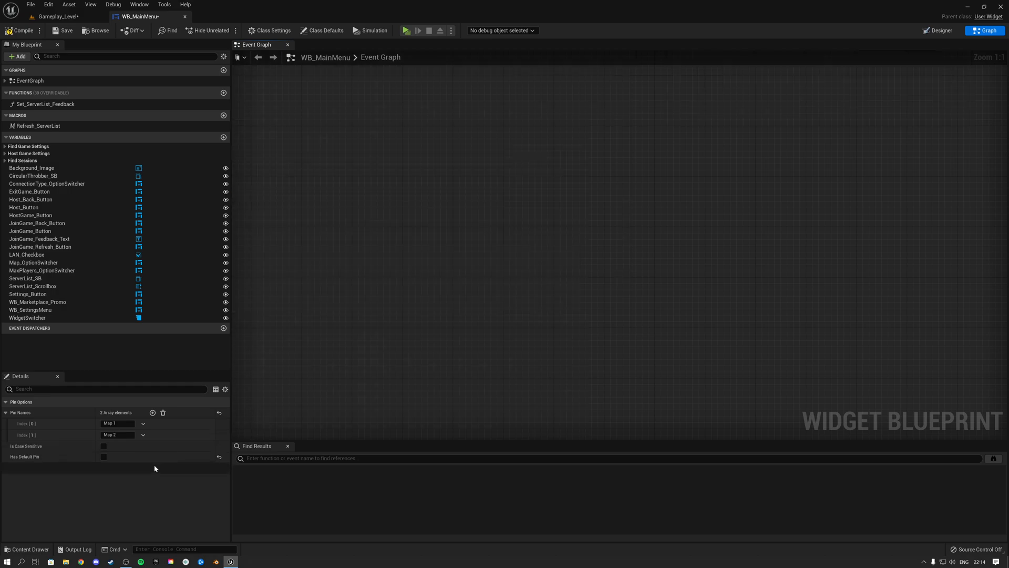
# Duplicate the Open Level (by Name) node below the original and connect the switch's Map 2 output to it
pyautogui.click(548, 240)
pyautogui.hotkey('ctrl', 'd')
pyautogui.moveTo(545, 263); pyautogui.dragTo(544, 257)
pyautogui.moveTo(469, 209); pyautogui.dragTo(511, 256)
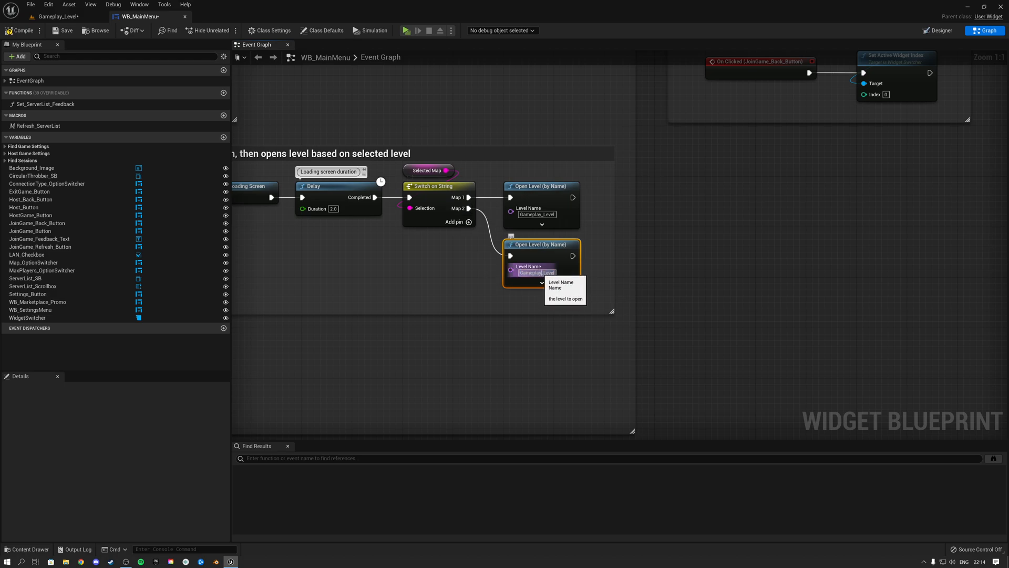
# Check the level names in the Maps folder, set the duplicated node's level name to Gameplay2_Level, and save and close WB_MainMenu
pyautogui.click(55, 16)
pyautogui.click(35, 385)
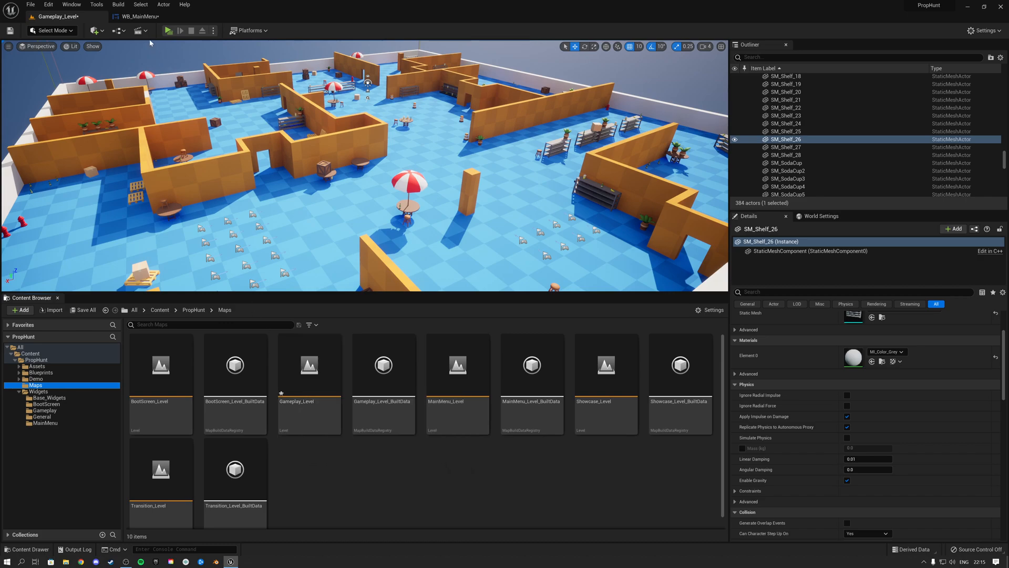
pyautogui.click(140, 17)
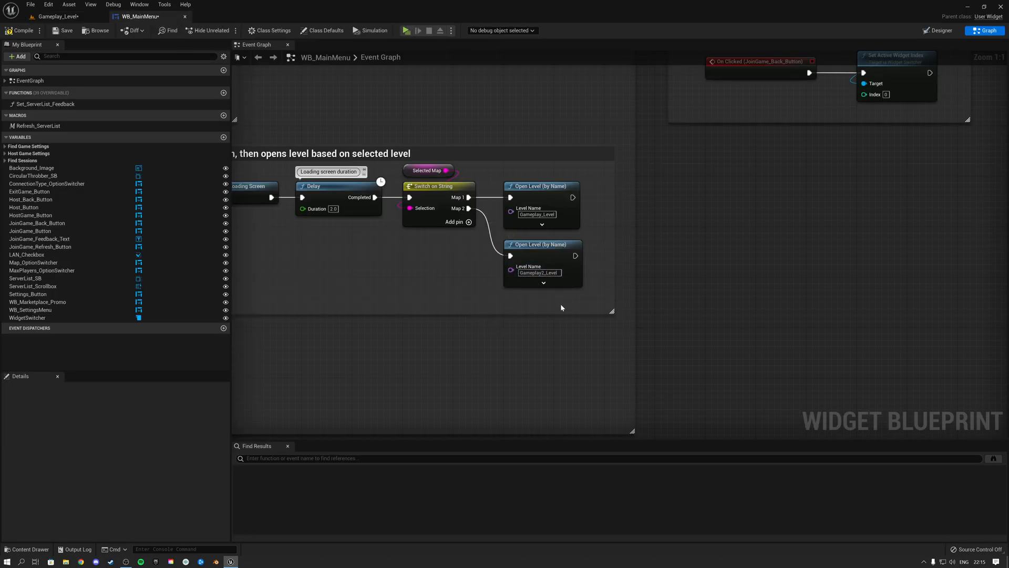
pyautogui.click(62, 31)
pyautogui.click(185, 19)
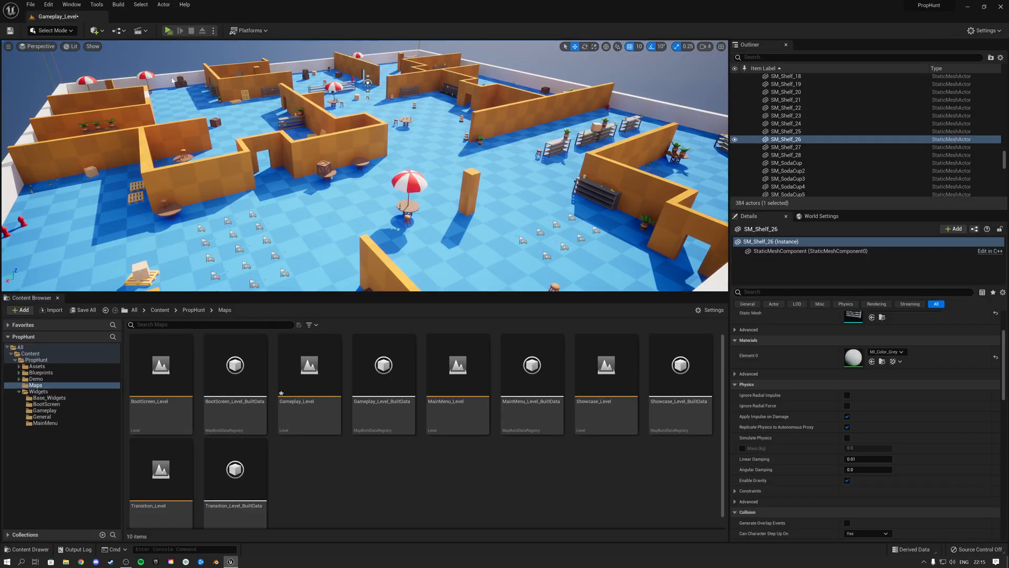
# Open the BP_GM_Gameplay blueprint from Blueprints/Core/Gameplay/Core
pyautogui.click(20, 392)
pyautogui.click(40, 373)
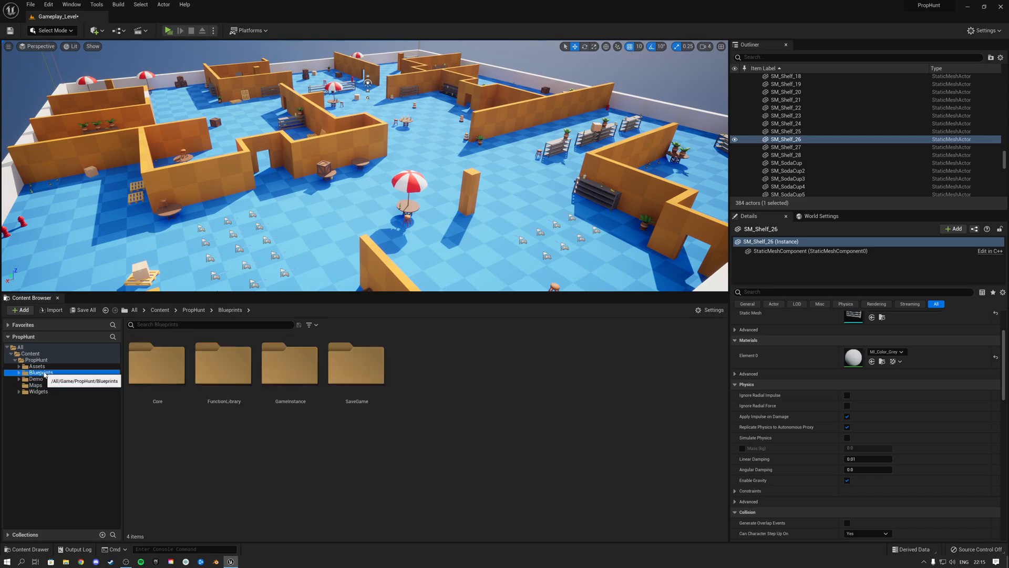
pyautogui.doubleClick(156, 371)
pyautogui.doubleClick(156, 371)
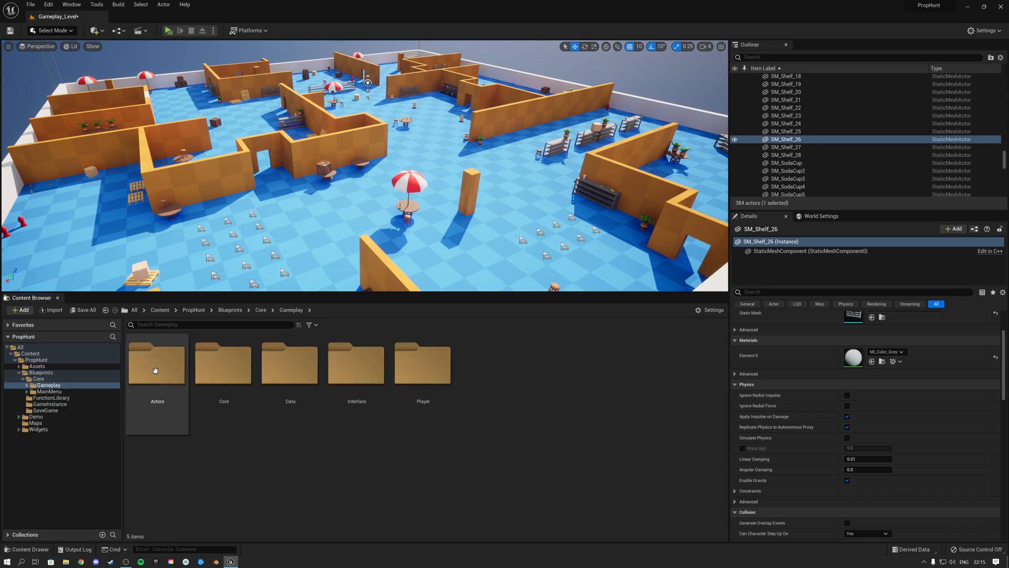
pyautogui.doubleClick(224, 365)
pyautogui.doubleClick(158, 387)
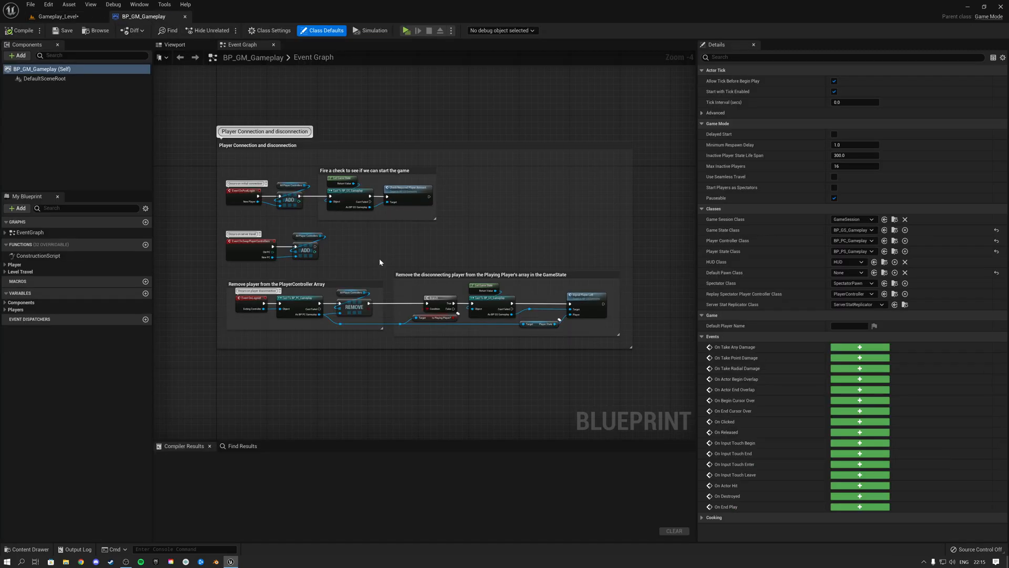
# Open the TravelToLevel function under Level Travel and examine its level name, switch and console command nodes
pyautogui.click(20, 271)
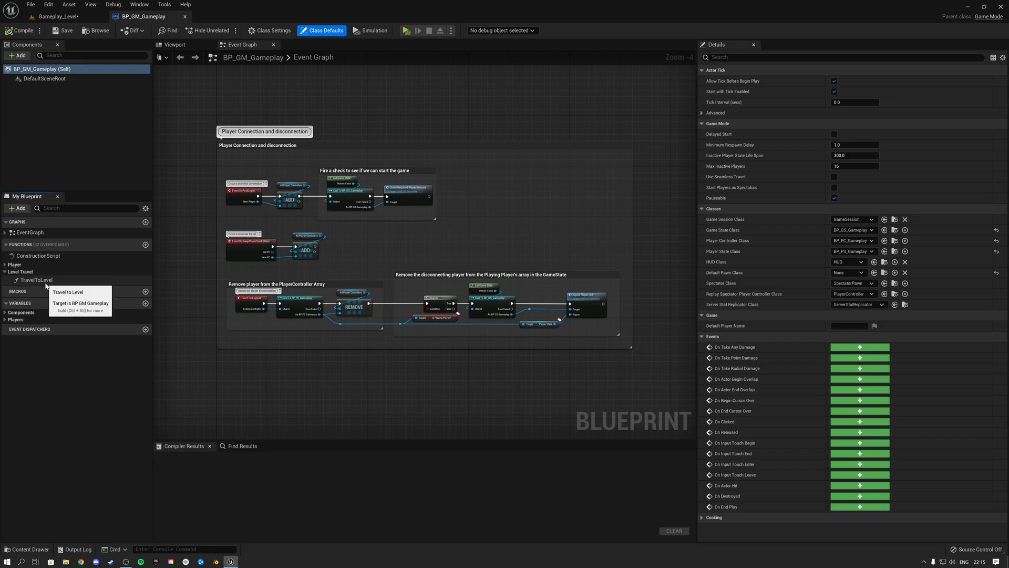
pyautogui.doubleClick(21, 281)
pyautogui.moveTo(318, 288); pyautogui.dragTo(233, 272, button='right')
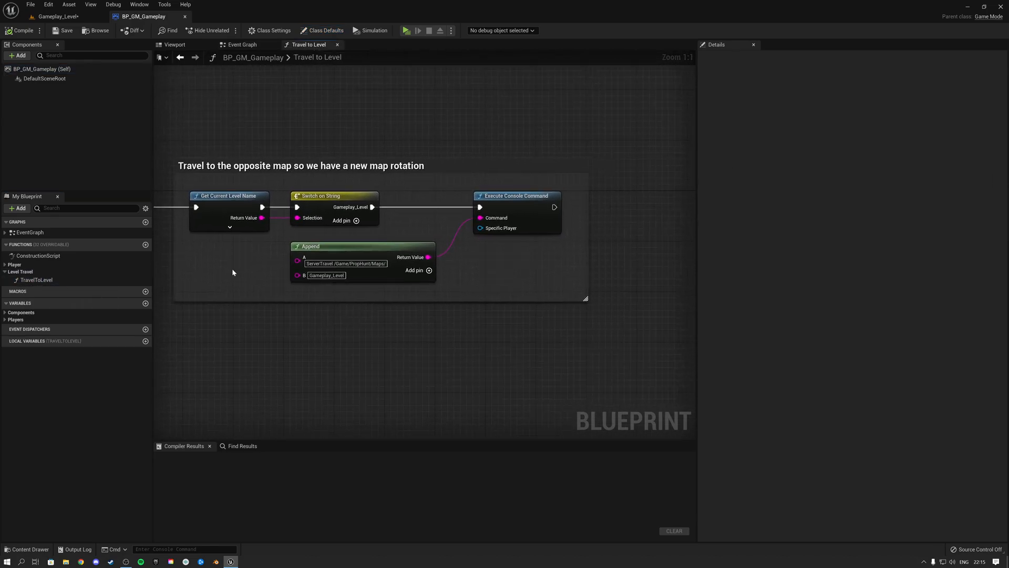
pyautogui.moveTo(216, 229); pyautogui.dragTo(243, 211)
pyautogui.click(334, 197)
pyautogui.moveTo(278, 182); pyautogui.dragTo(347, 210)
pyautogui.moveTo(459, 188); pyautogui.dragTo(512, 252)
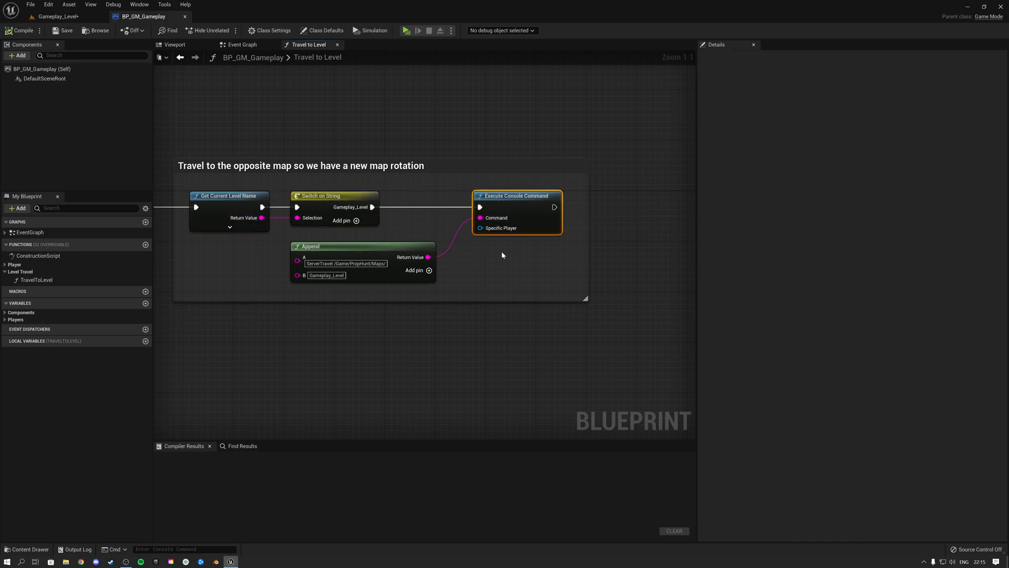
# Extend the comment box downward, move the Append node lower and set its B input to Gameplay2_Level
pyautogui.moveTo(434, 301); pyautogui.dragTo(408, 427)
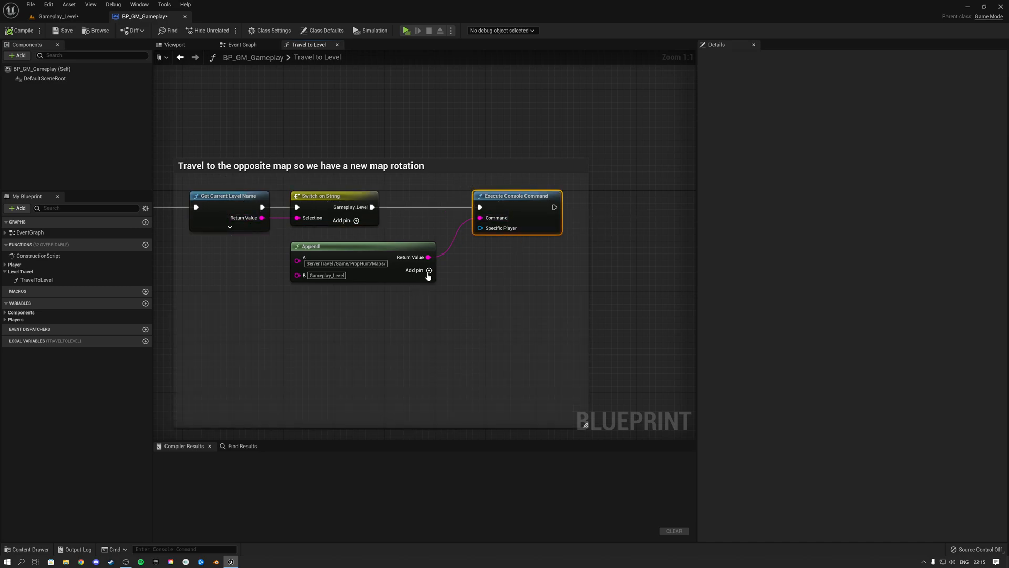
pyautogui.moveTo(389, 246); pyautogui.dragTo(358, 303)
pyautogui.click(341, 211)
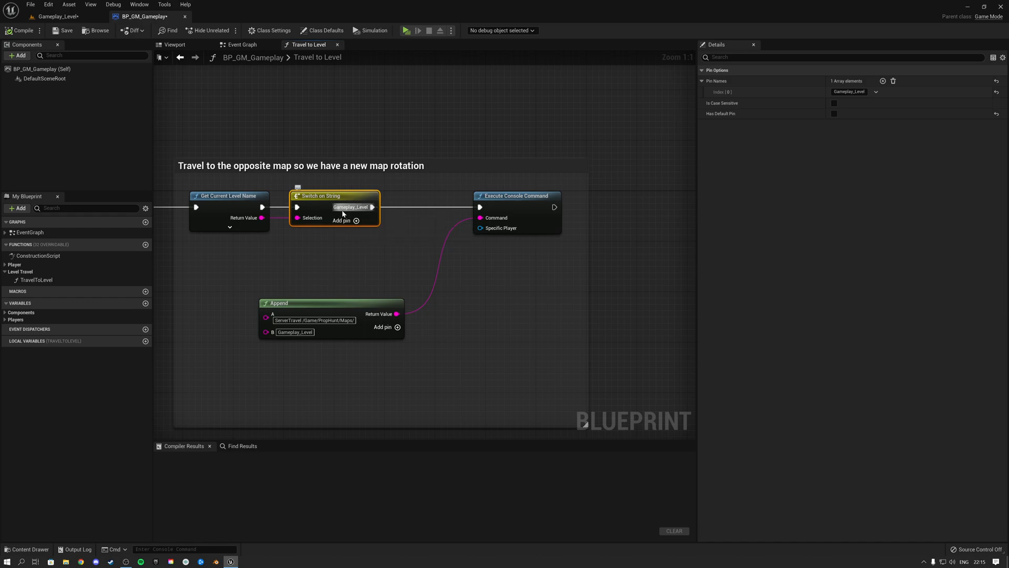
pyautogui.click(308, 333)
pyautogui.click(309, 362)
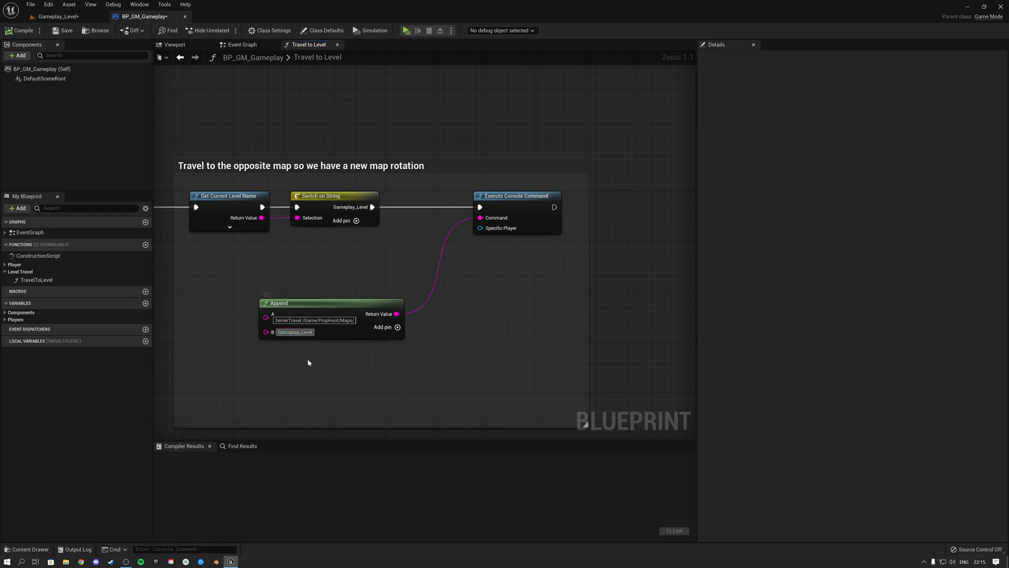
pyautogui.moveTo(393, 304); pyautogui.dragTo(417, 273)
# Add a second output case named Gameplay2_Level to the Switch on String node
pyautogui.click(356, 221)
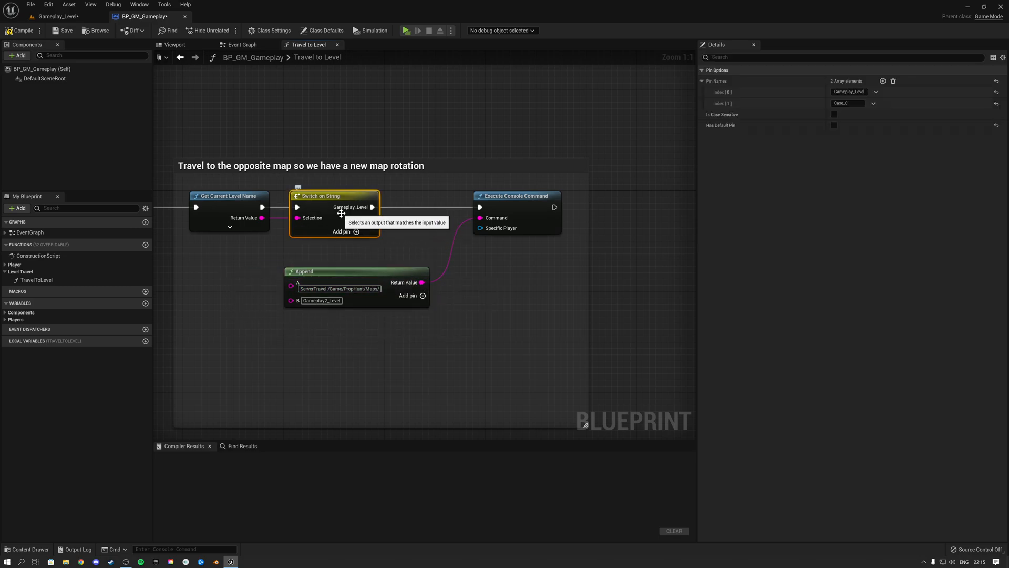
pyautogui.click(849, 92)
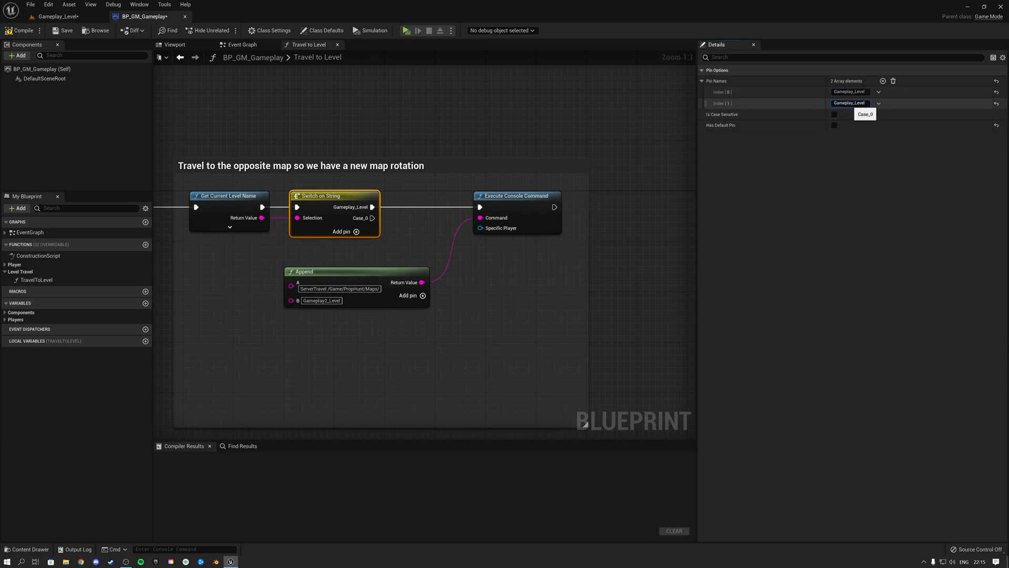
pyautogui.write('2')
pyautogui.press('Return')
# Paste a second Execute Console Command node and connect the switch's Gameplay2_Level output to it
pyautogui.click(524, 254)
pyautogui.hotkey('ctrl', 'v')
pyautogui.moveTo(374, 218); pyautogui.dragTo(486, 289)
# Duplicate the Append node, set the copy's B input to Gameplay_Level and connect it to the second console command
pyautogui.click(344, 276)
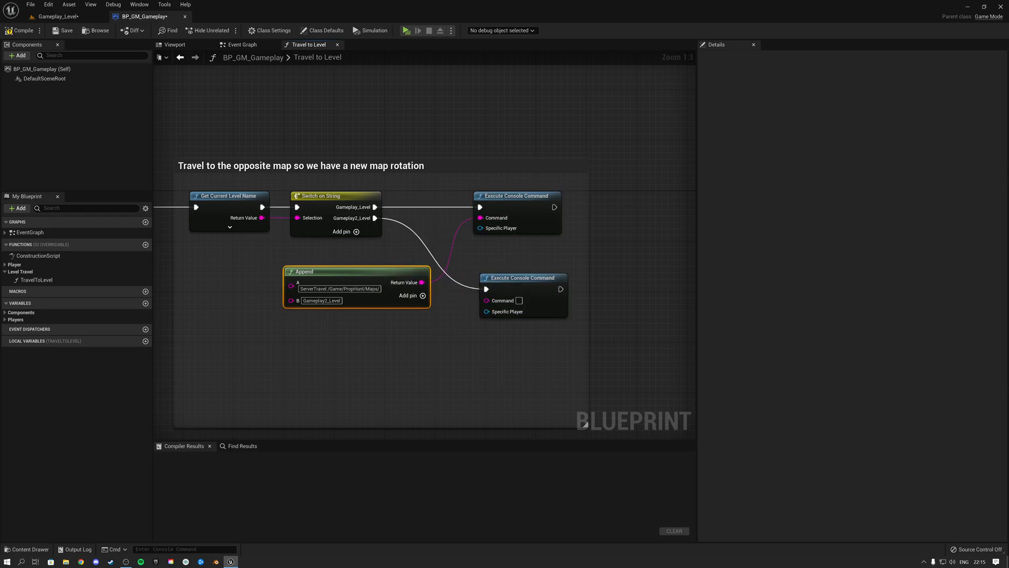
pyautogui.hotkey('ctrl', 'c')
pyautogui.hotkey('ctrl', 'v')
pyautogui.moveTo(440, 370); pyautogui.dragTo(487, 300)
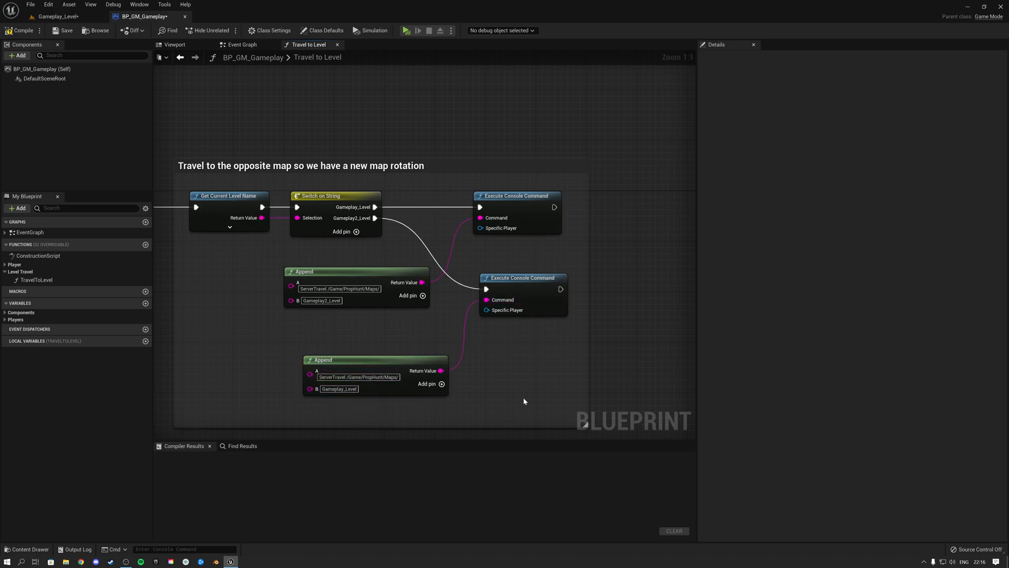
# Examine how each switch case in Travel to Level leads to the opposite map, nudging the lower Append node slightly upward
pyautogui.scroll(-3, 352, 180)
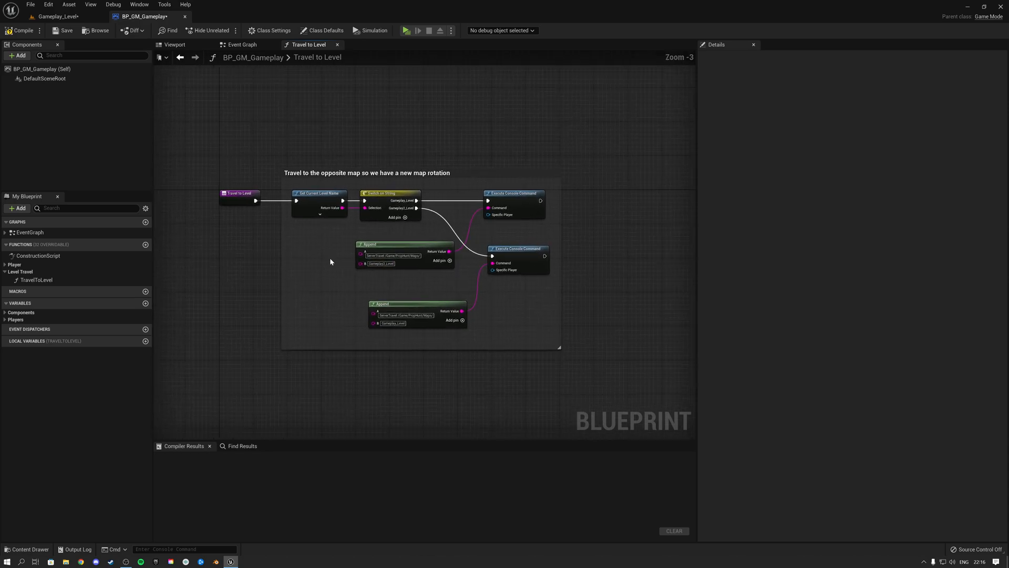
pyautogui.scroll(3, 326, 255)
pyautogui.moveTo(277, 212); pyautogui.dragTo(233, 244, button='right')
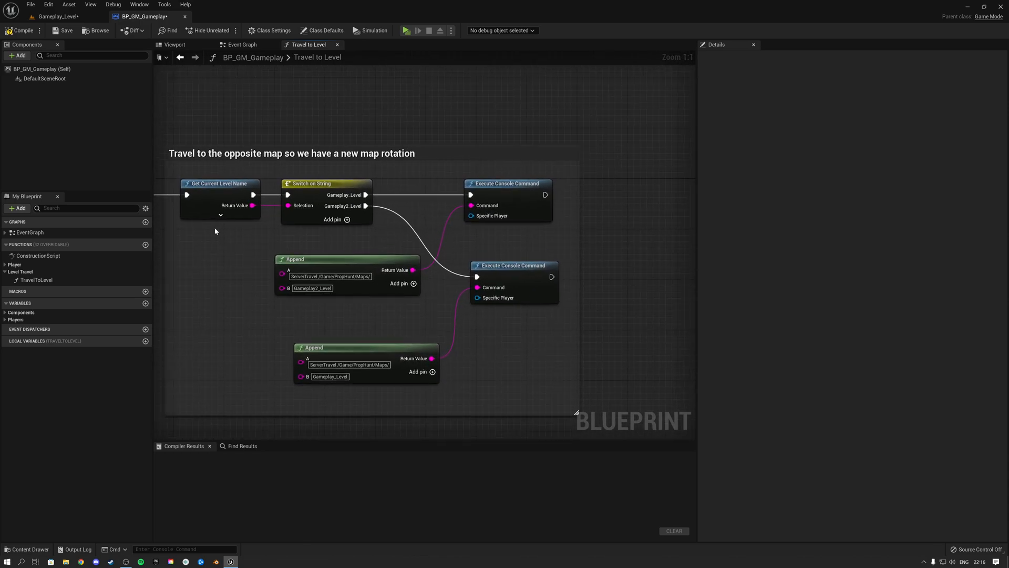
pyautogui.click(184, 156)
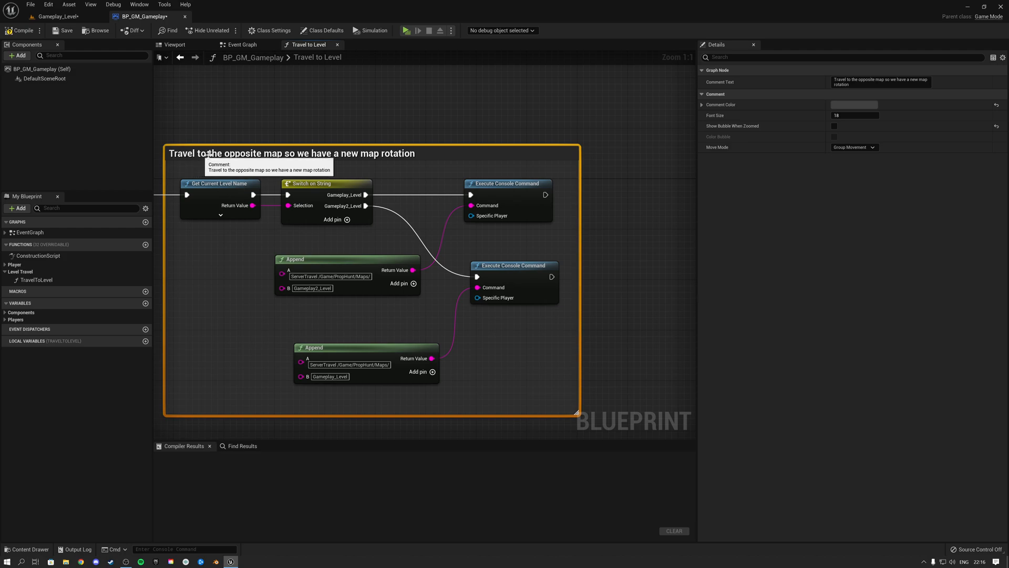
pyautogui.click(263, 223)
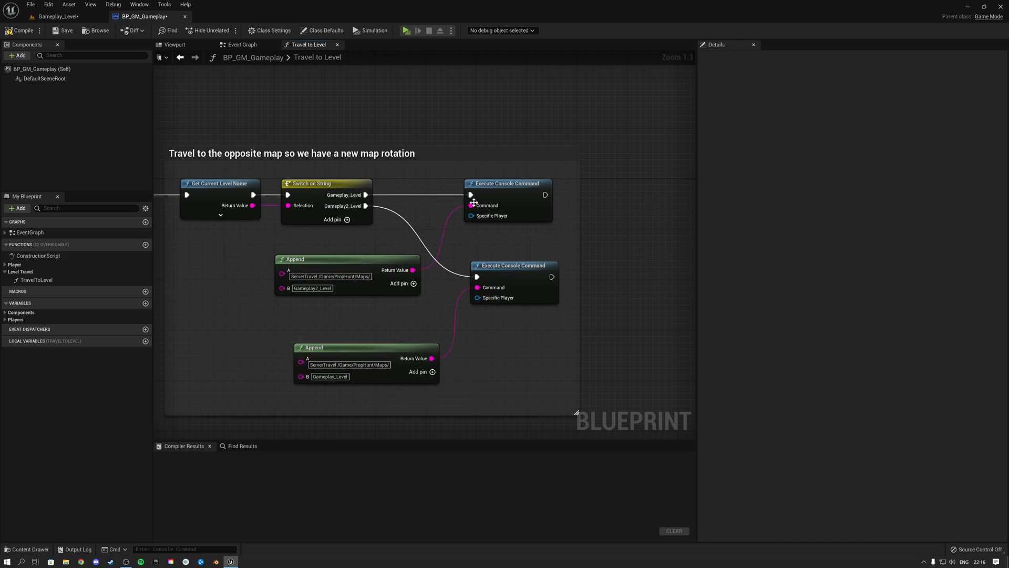
pyautogui.click(352, 286)
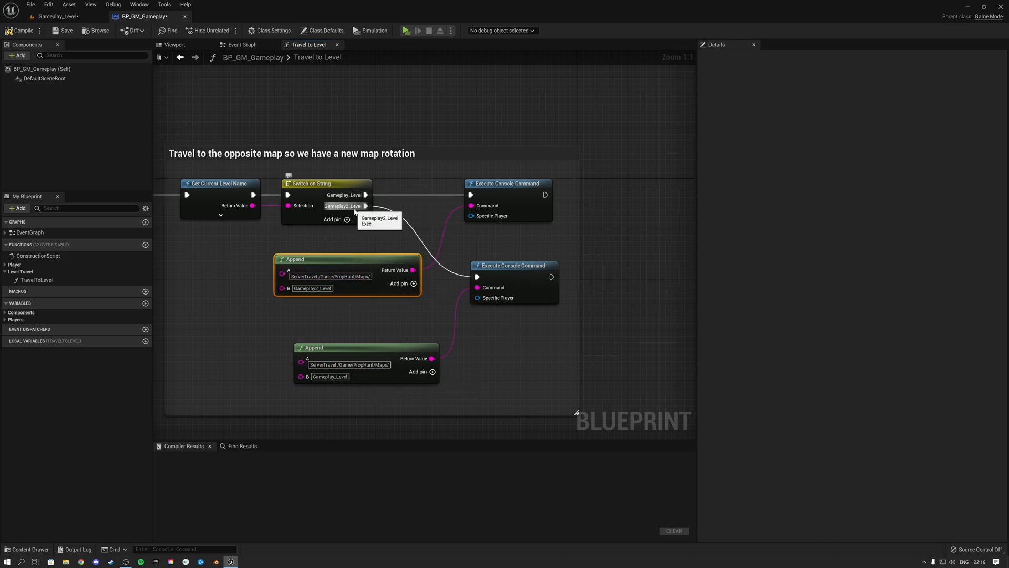
pyautogui.moveTo(366, 349); pyautogui.dragTo(366, 337)
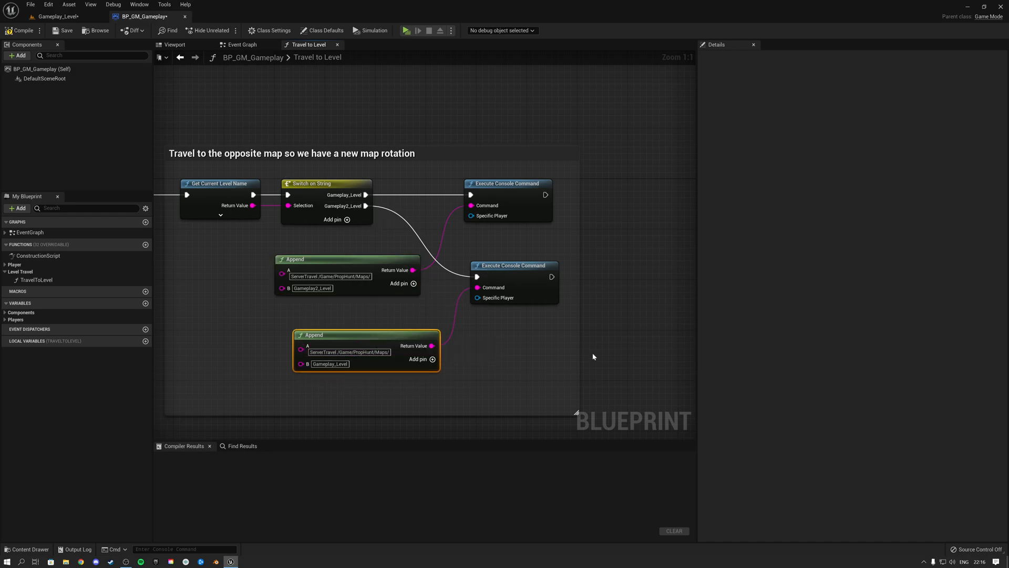
pyautogui.click(495, 352)
pyautogui.scroll(-3, 494, 350)
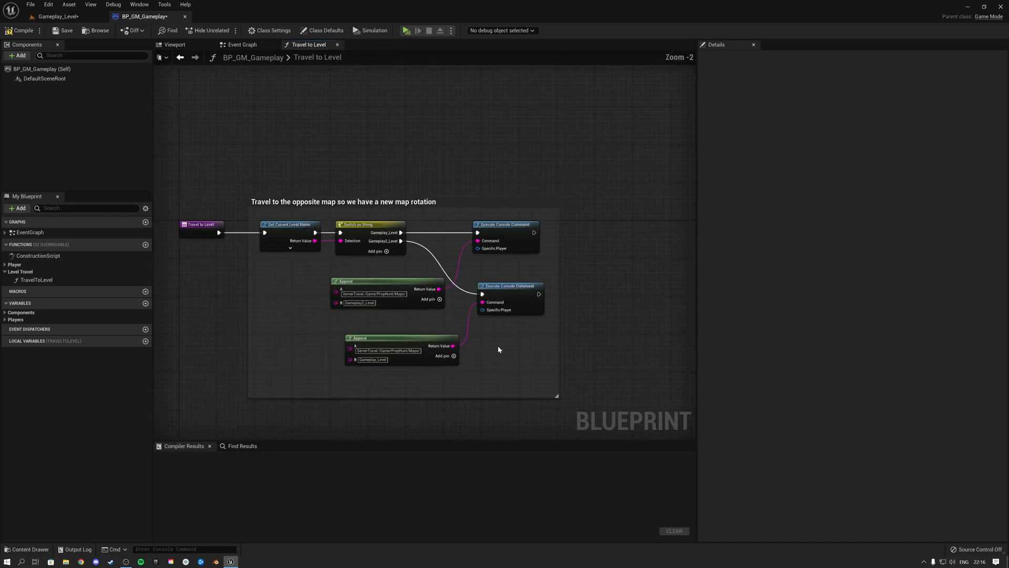
# Compile, save and close BP_GM_Gameplay
pyautogui.click(20, 31)
pyautogui.click(63, 31)
pyautogui.click(185, 18)
# Collapse the Gameplay, Core and Blueprints folders in the content browser's folder tree
pyautogui.click(306, 395)
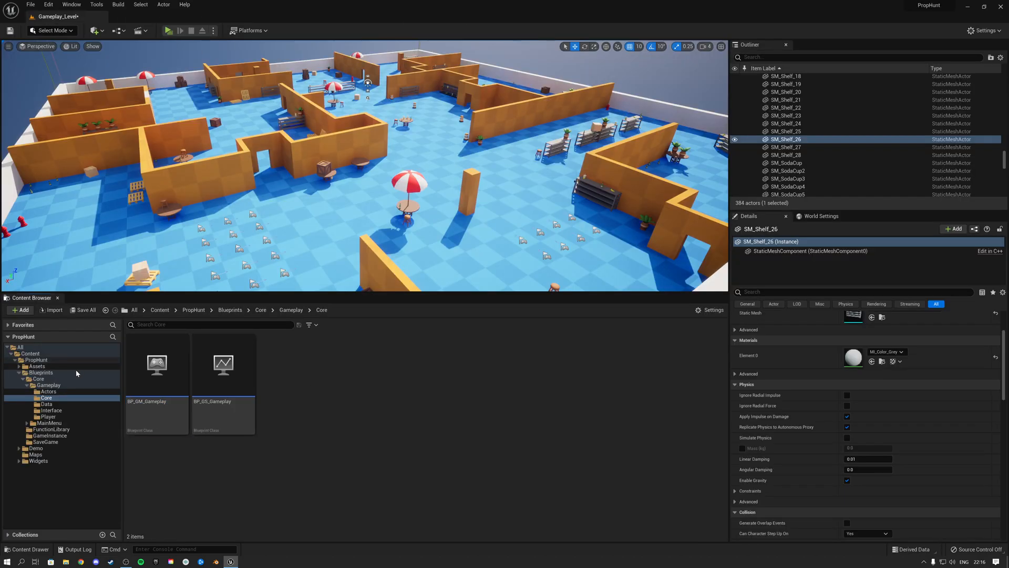
pyautogui.click(27, 385)
pyautogui.click(23, 380)
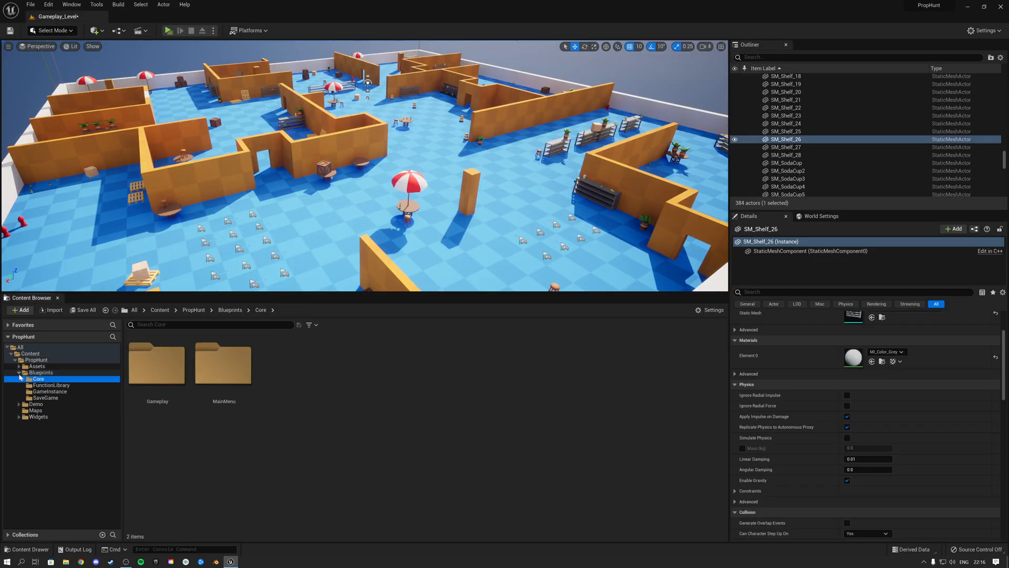
pyautogui.click(19, 373)
pyautogui.press('d')
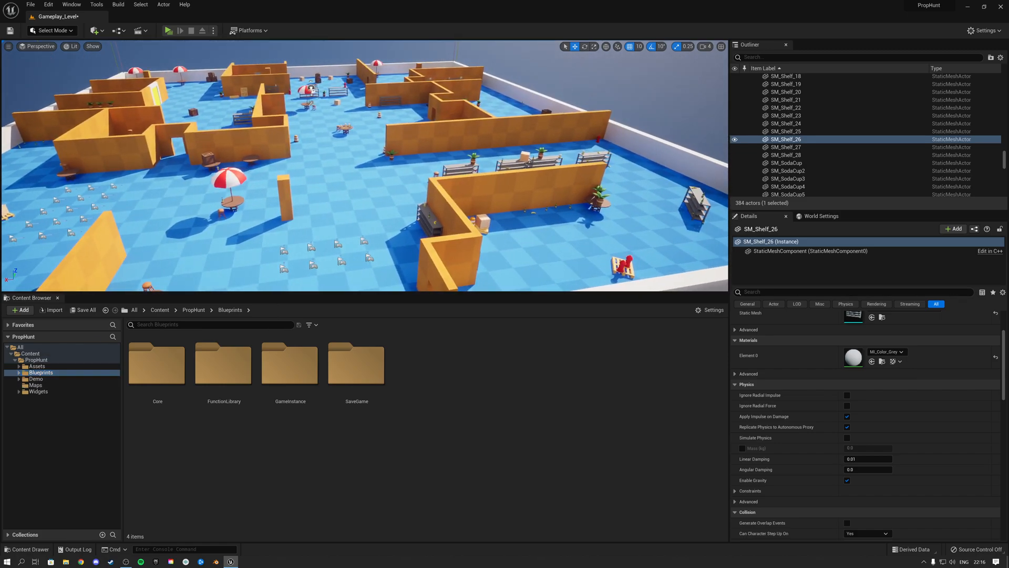
pyautogui.press('a')
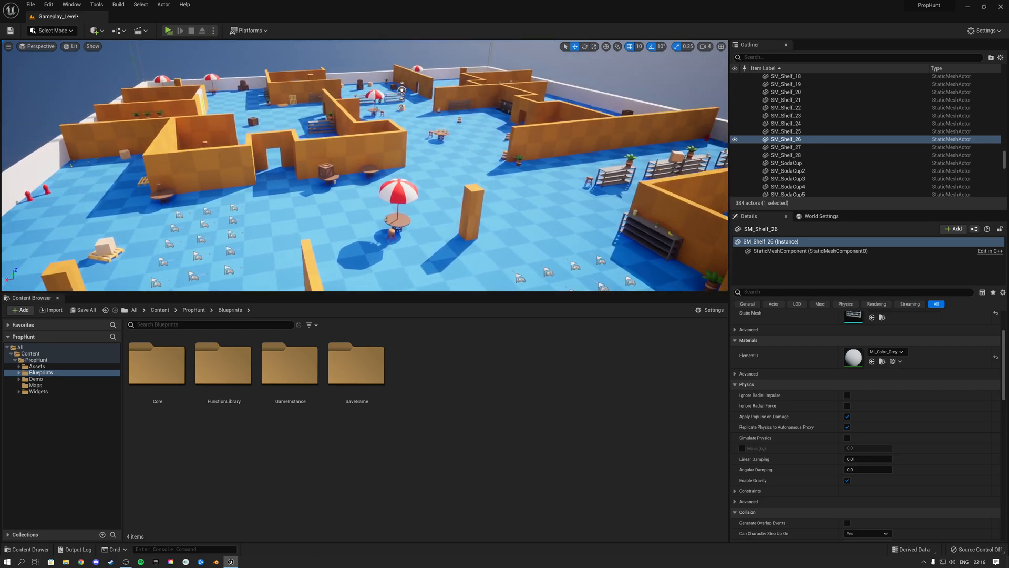